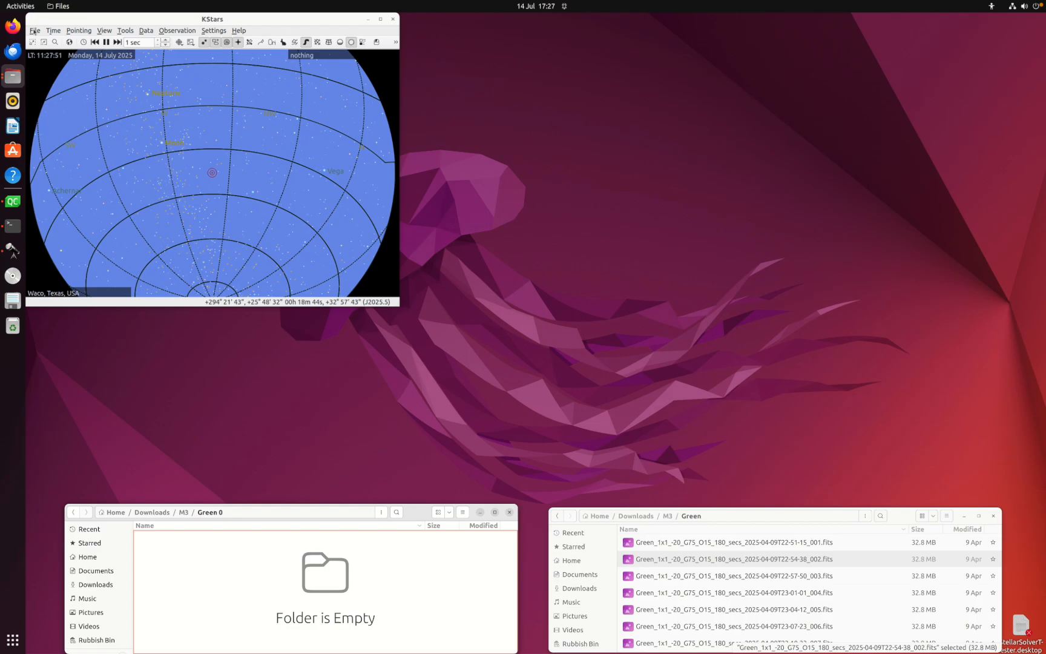
Step: Open a live stacking session in the FITS Viewer
{"action": "left_click", "coordinate": [34, 31]}
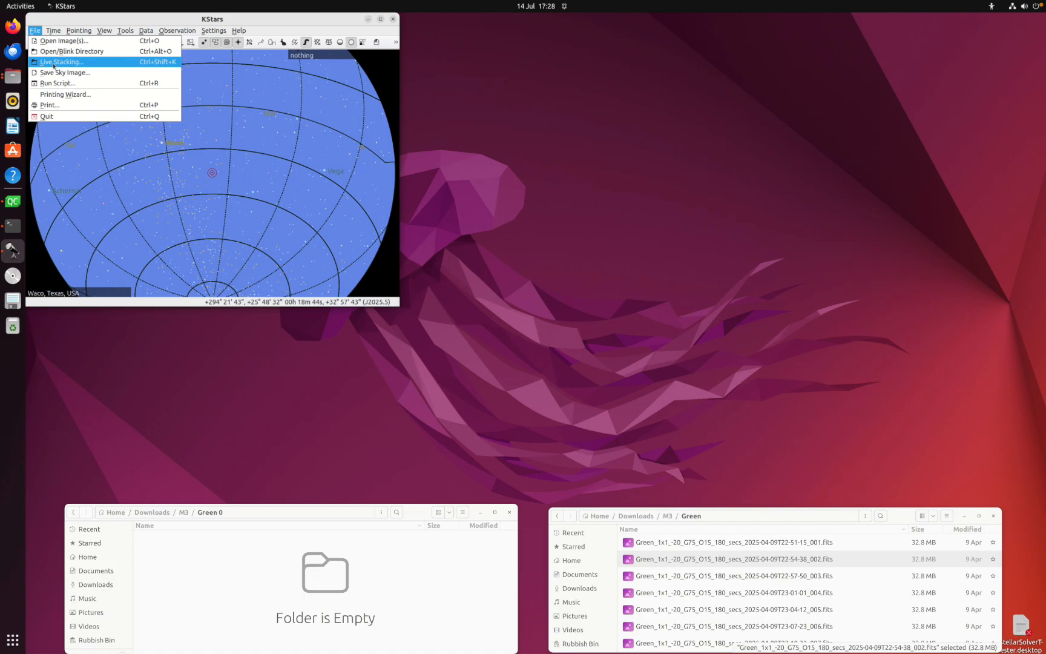
{"action": "left_click", "coordinate": [53, 63]}
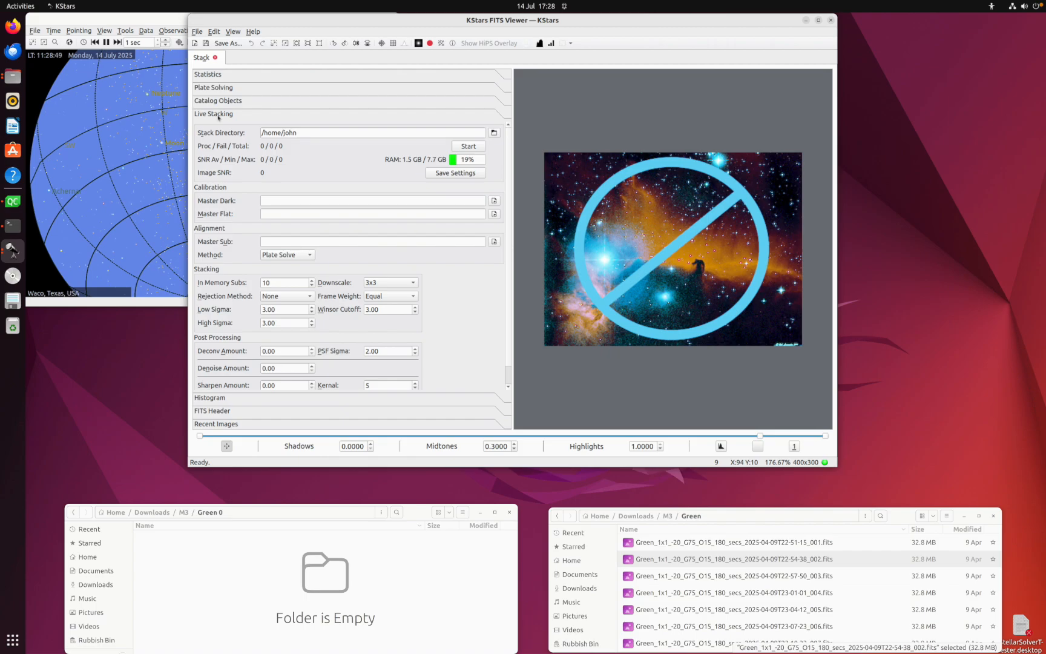
{"action": "left_click", "coordinate": [35, 30]}
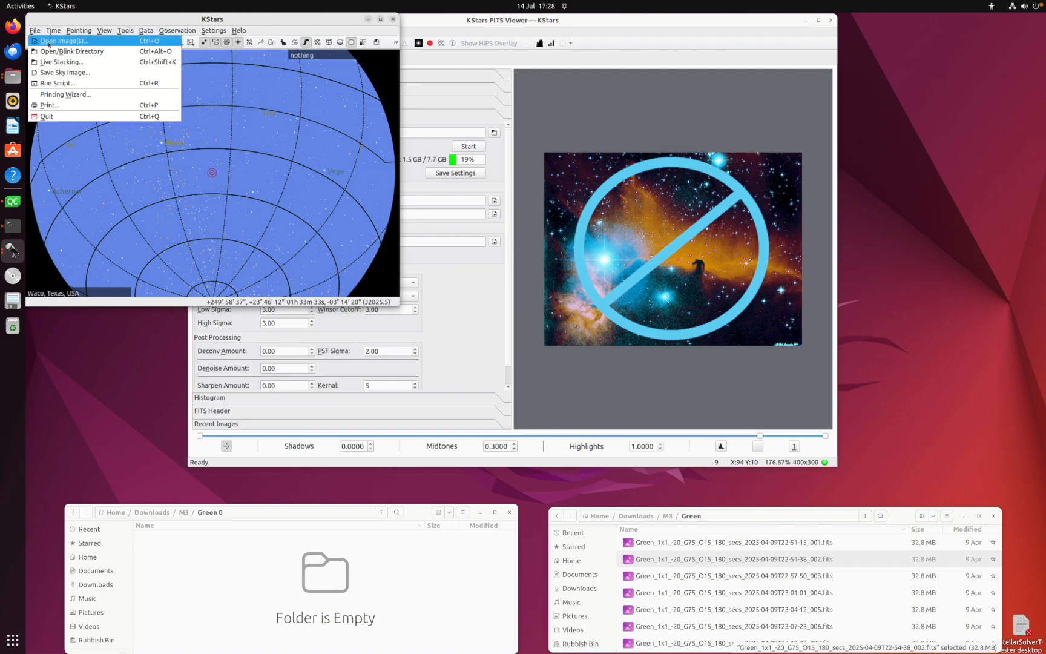
{"action": "left_click", "coordinate": [427, 21]}
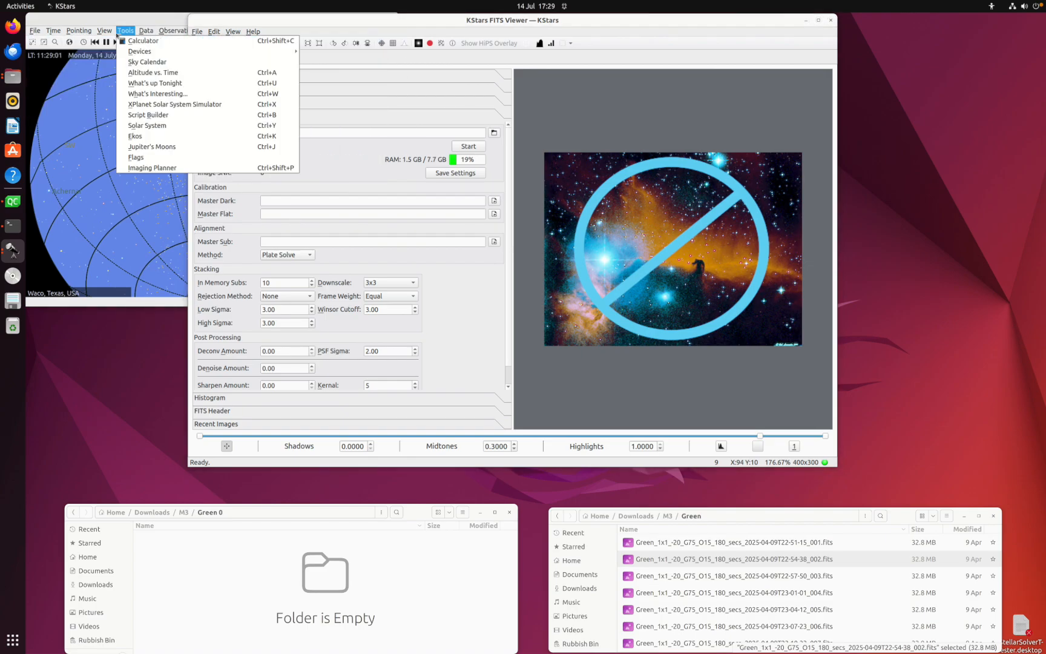
{"action": "mouse_move", "coordinate": [36, 30]}
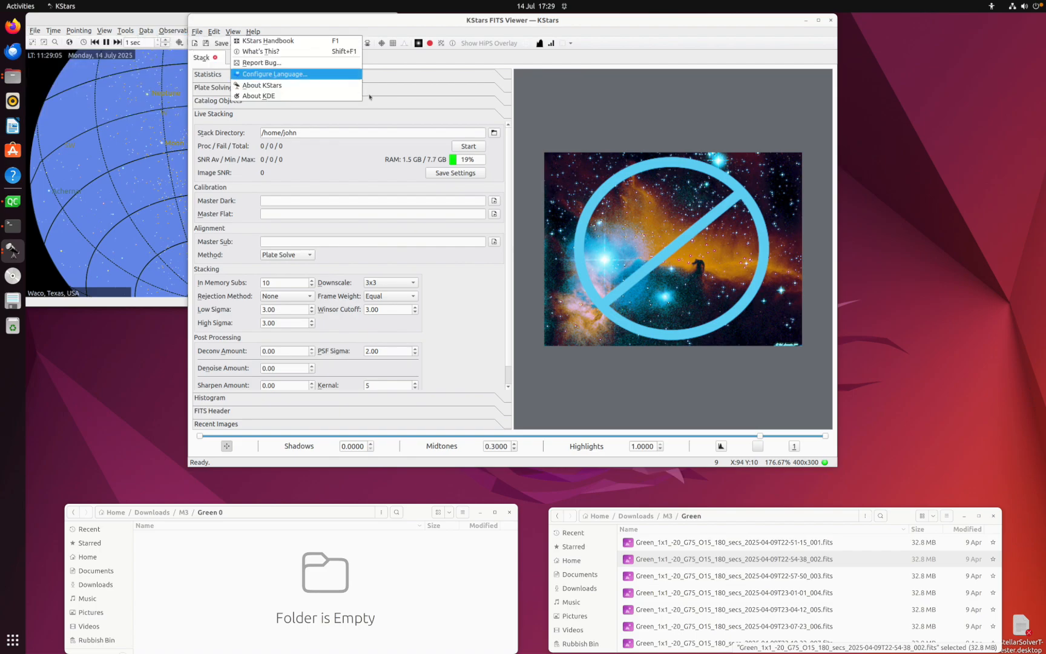
{"action": "left_click", "coordinate": [362, 155]}
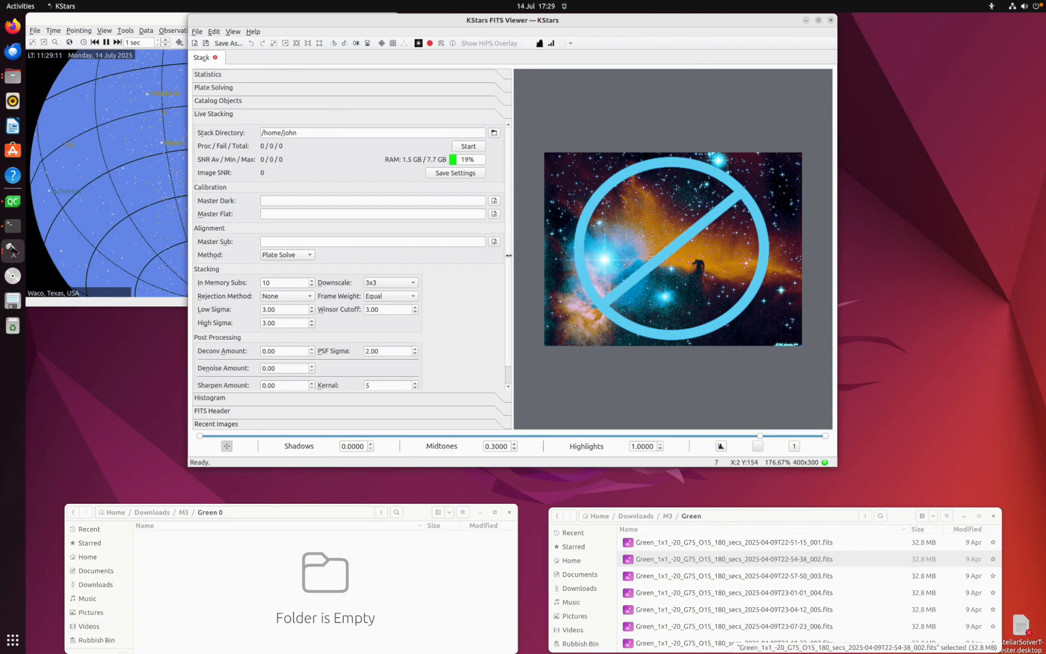
Step: Set the stack directory to the Downloads/M3/Green folder and start live stacking its subs
{"action": "left_click_drag", "start_coordinate": [508, 255], "coordinate": [436, 255]}
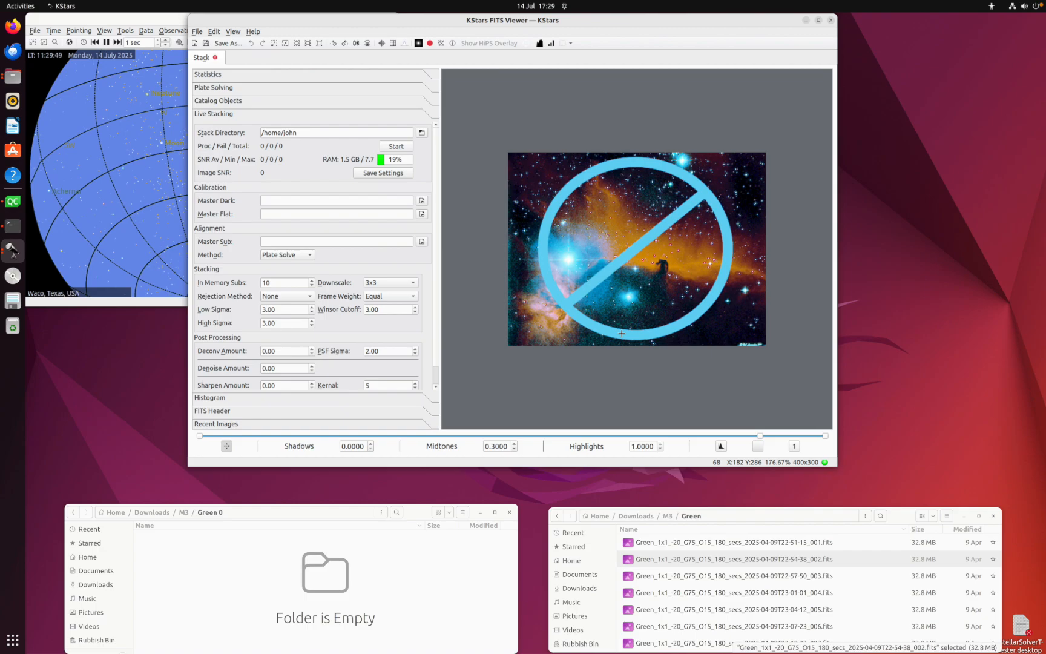
{"action": "mouse_move", "coordinate": [621, 333]}
{"action": "left_click", "coordinate": [422, 133]}
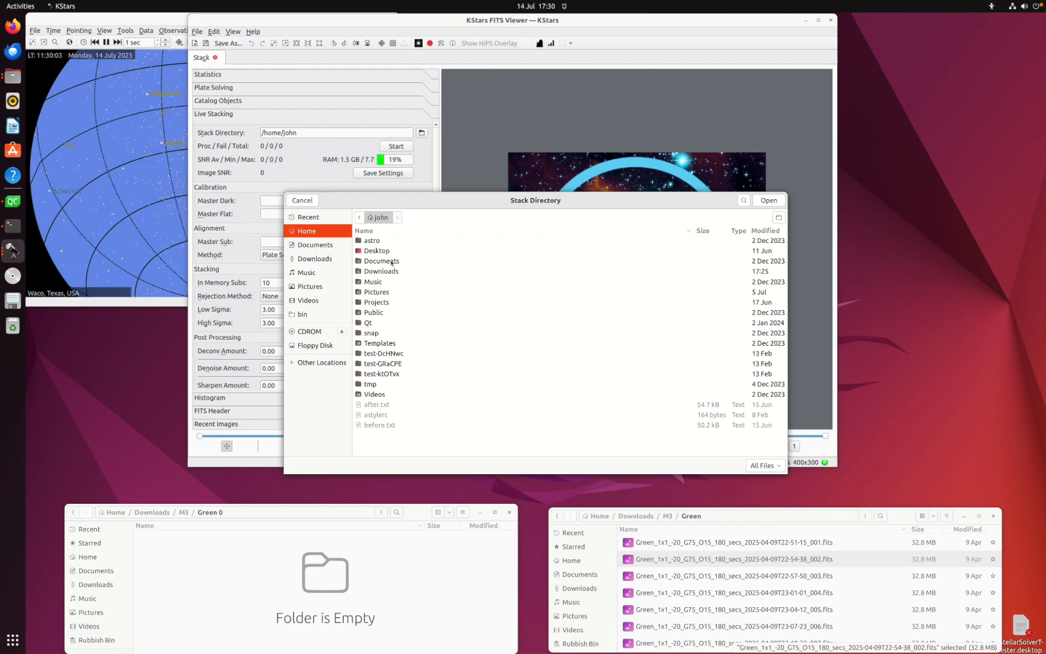
{"action": "double_click", "coordinate": [378, 272]}
{"action": "double_click", "coordinate": [379, 245]}
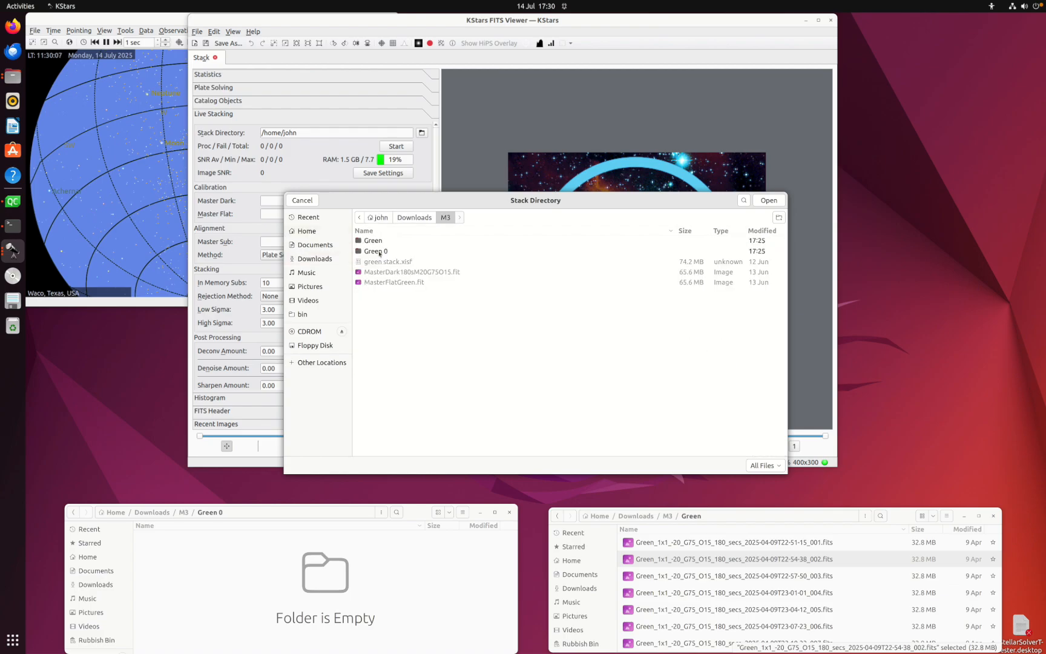
{"action": "double_click", "coordinate": [373, 240]}
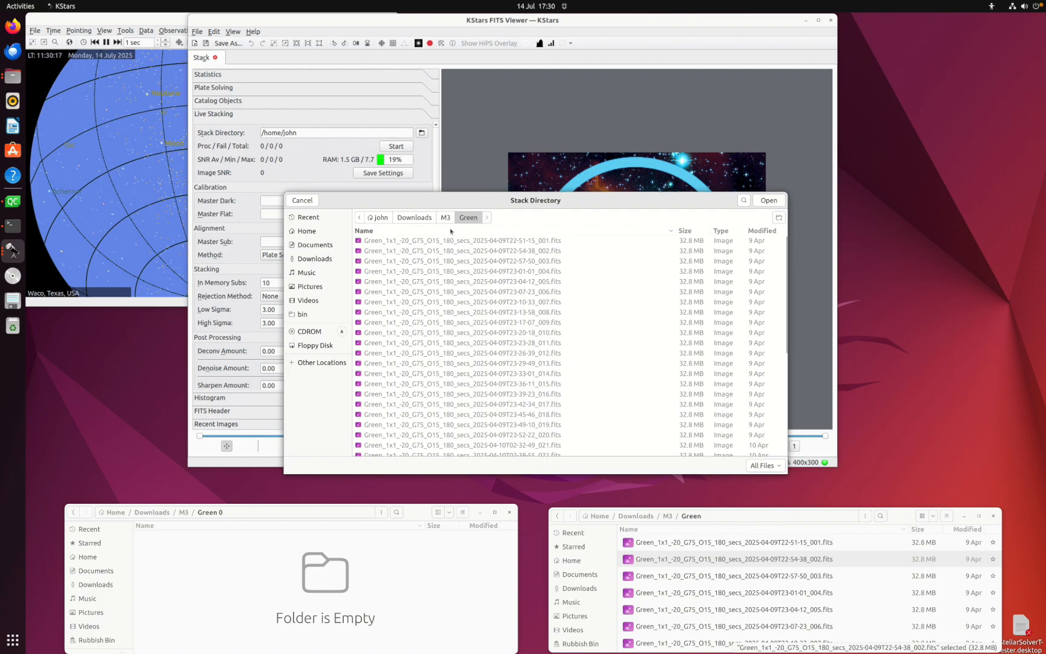
{"action": "left_click", "coordinate": [768, 200]}
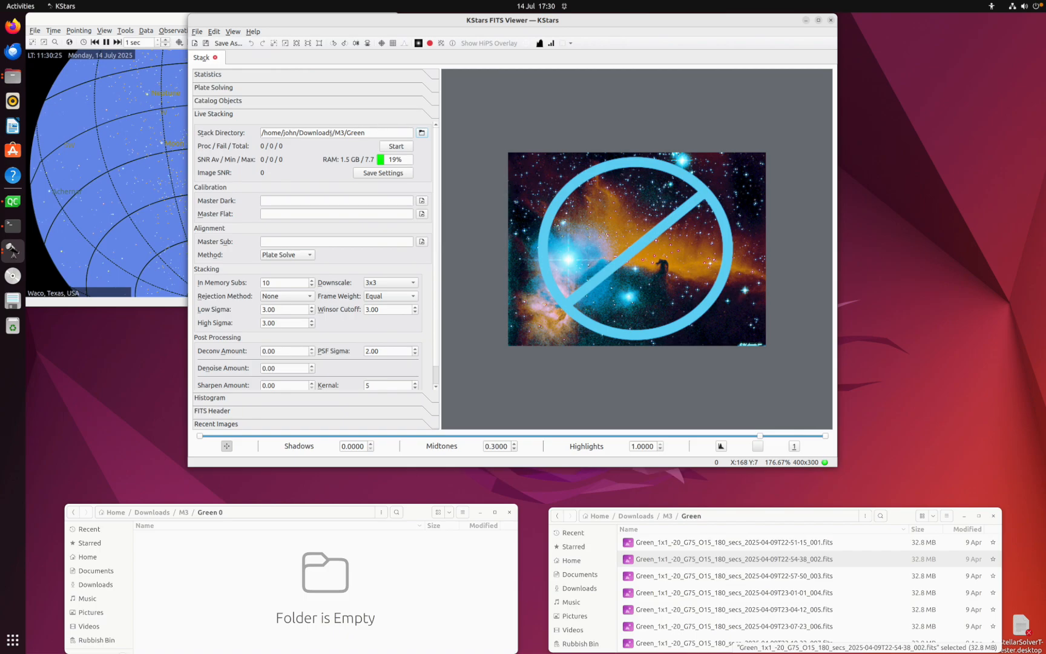
{"action": "left_click", "coordinate": [403, 147]}
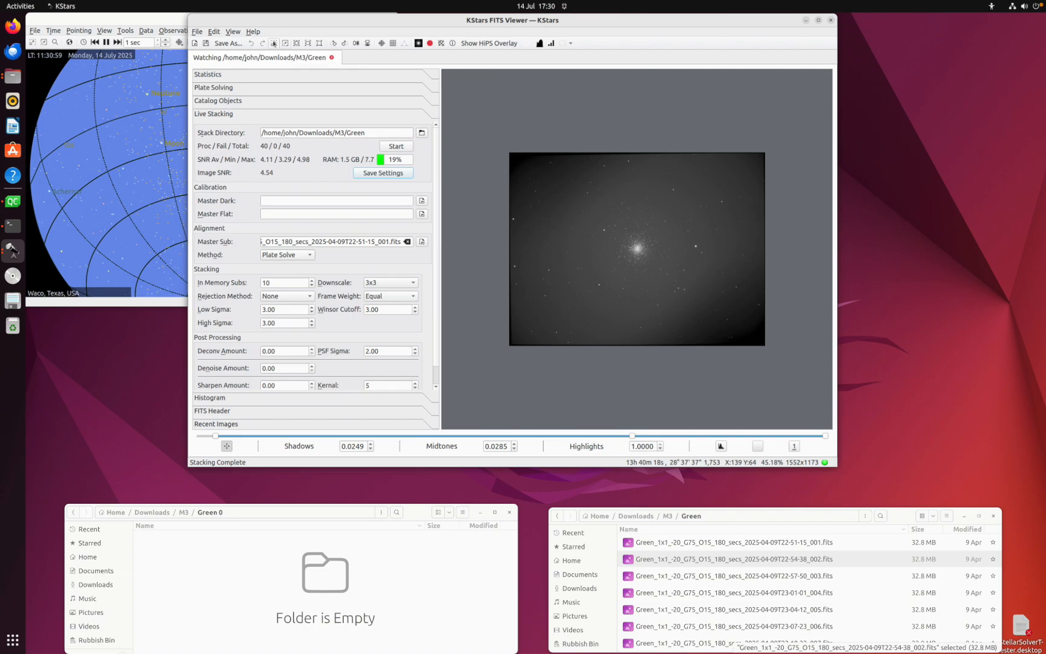
Step: Inspect the stacked star cluster at higher magnification and fit the whole image back into the view
{"action": "left_click", "coordinate": [274, 43]}
{"action": "left_click", "coordinate": [274, 43]}
{"action": "left_click", "coordinate": [274, 43]}
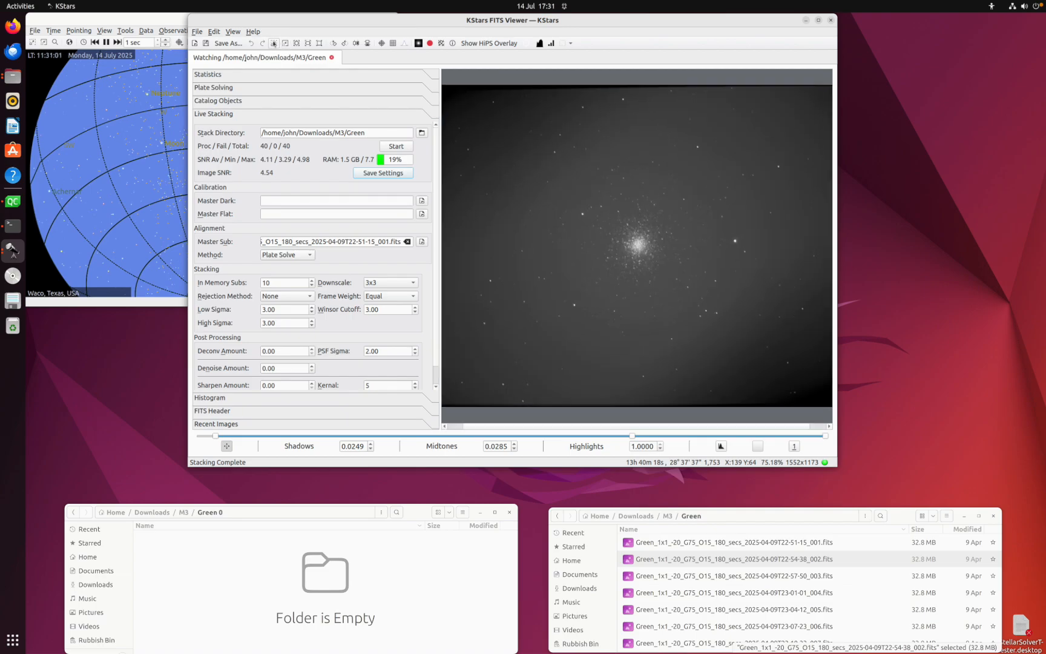
{"action": "left_click", "coordinate": [273, 43]}
{"action": "left_click", "coordinate": [274, 43]}
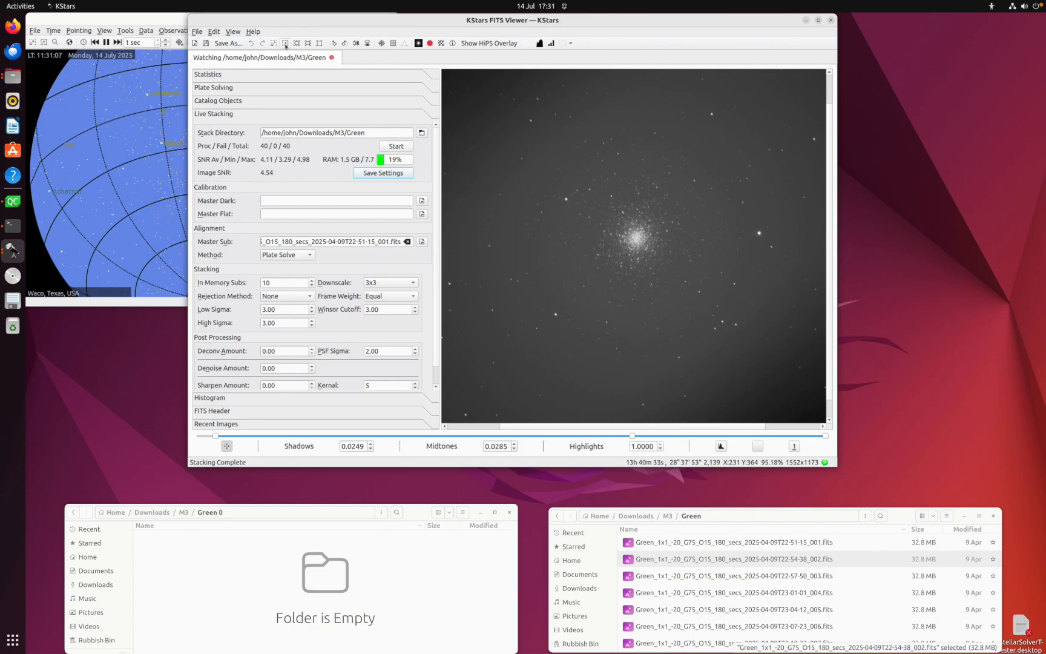
{"action": "left_click", "coordinate": [307, 44]}
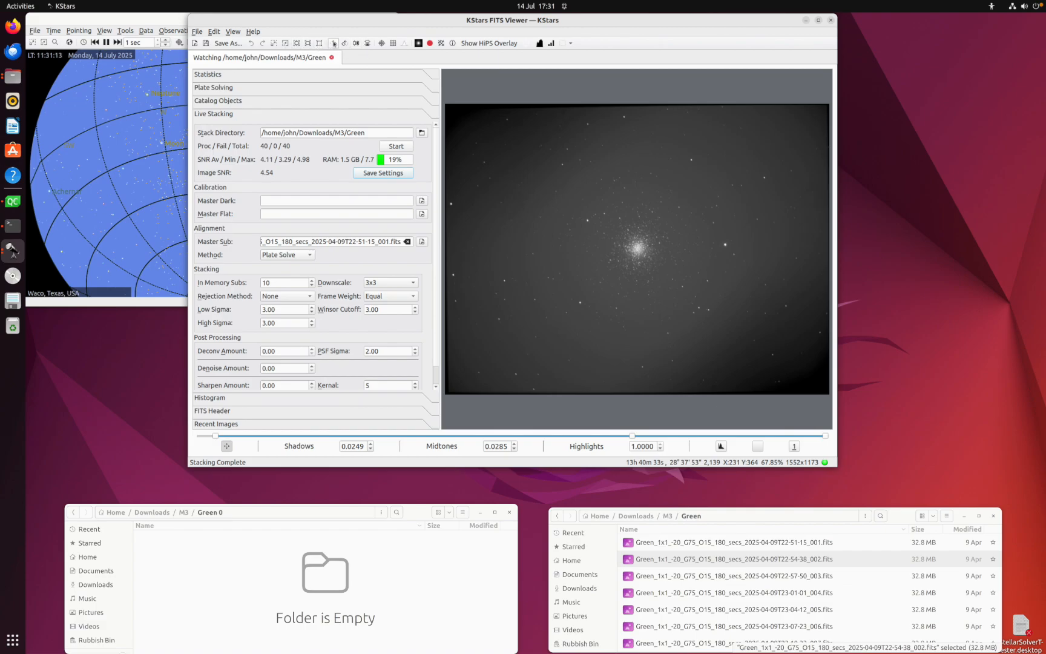
Step: Rotate the stacked image a quarter turn clockwise and back again
{"action": "left_click", "coordinate": [332, 43]}
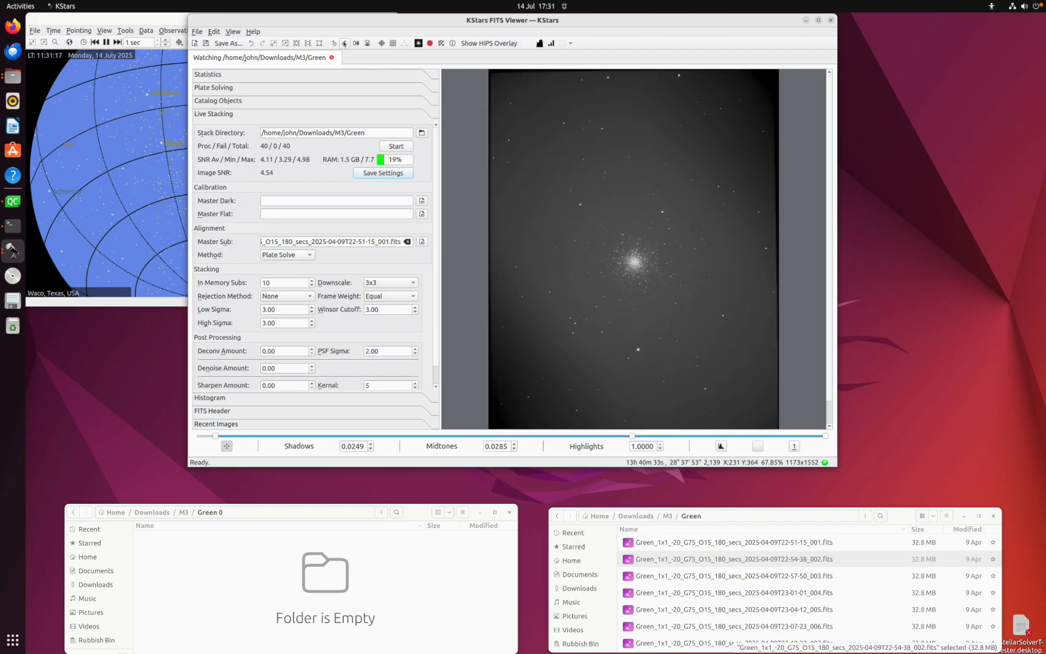
{"action": "left_click", "coordinate": [344, 43]}
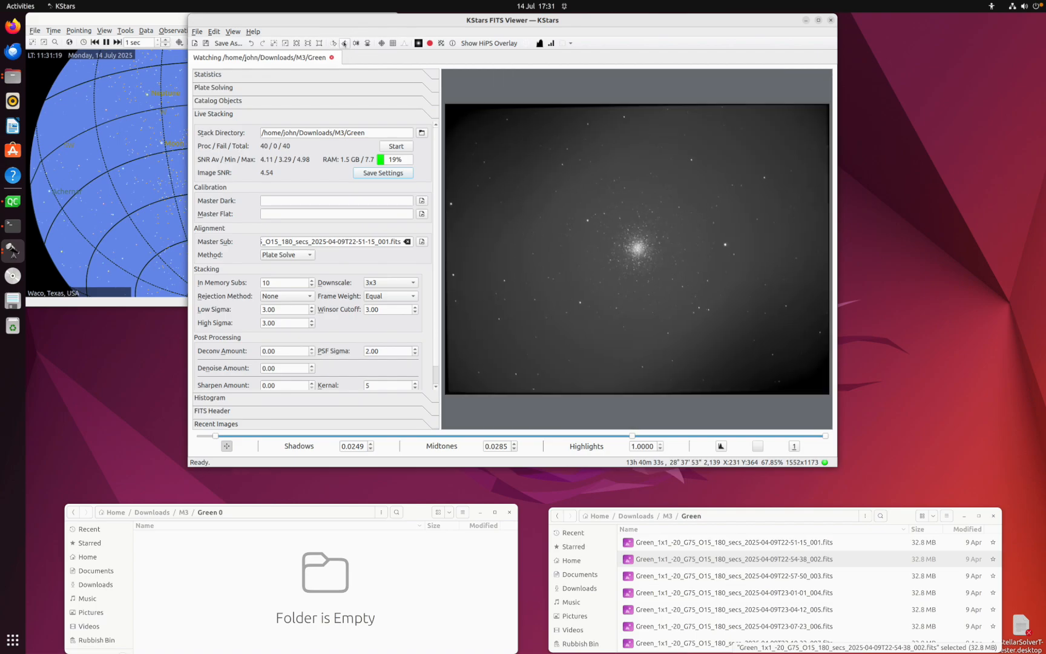
Step: Check the stacked image with the pixel grid, equatorial grid and clipping overlays, one at a time, switching each off again
{"action": "left_click", "coordinate": [393, 43]}
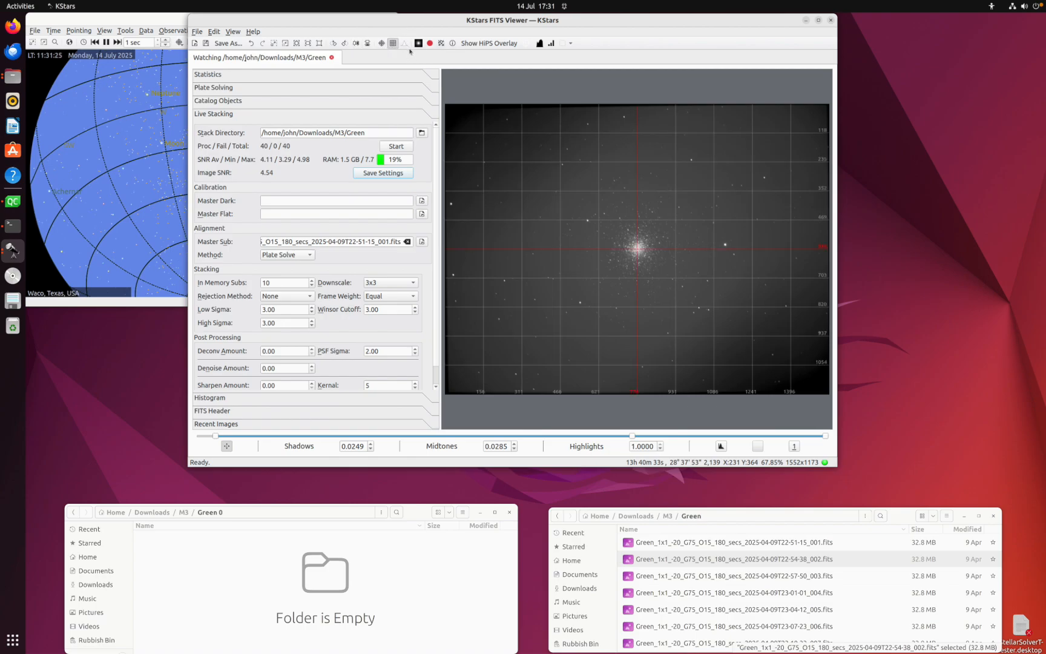
{"action": "left_click", "coordinate": [392, 44]}
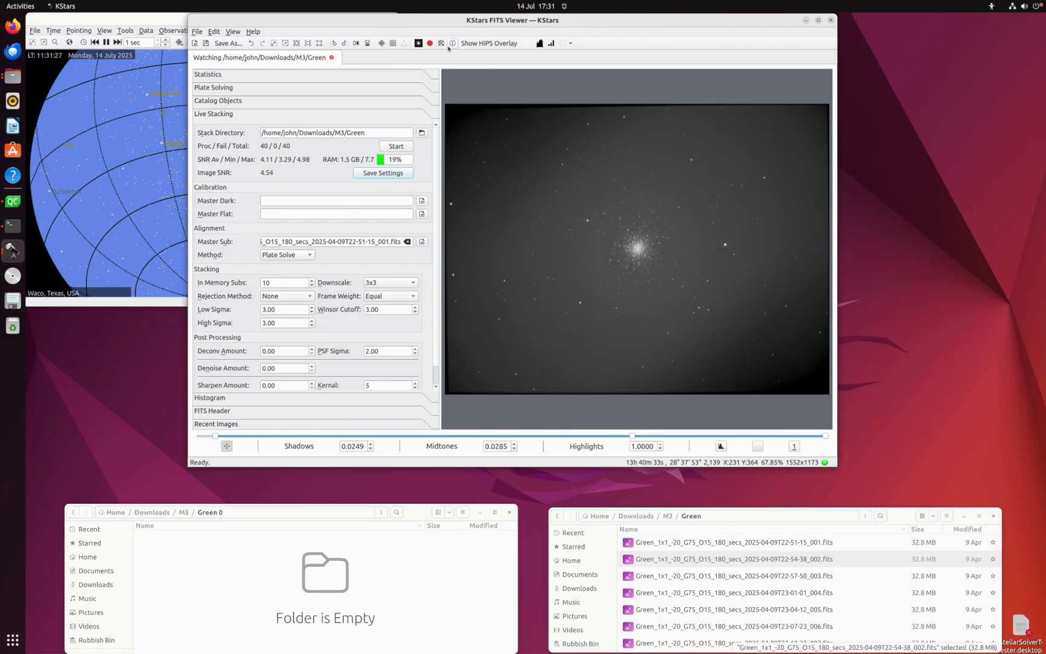
{"action": "left_click", "coordinate": [441, 43]}
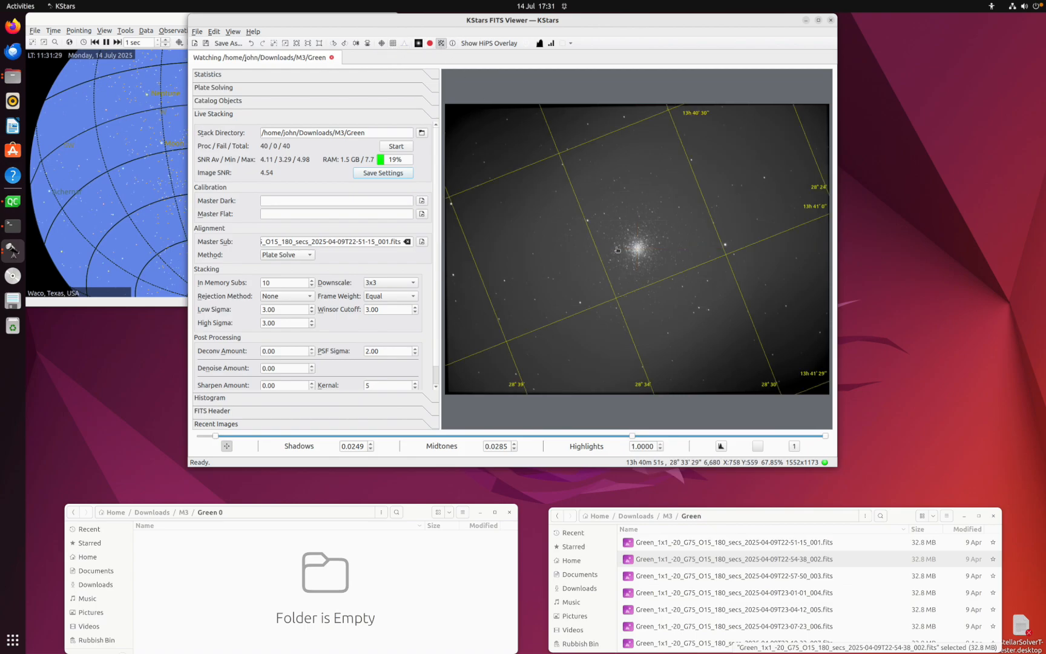
{"action": "left_click", "coordinate": [440, 43]}
{"action": "left_click", "coordinate": [430, 44]}
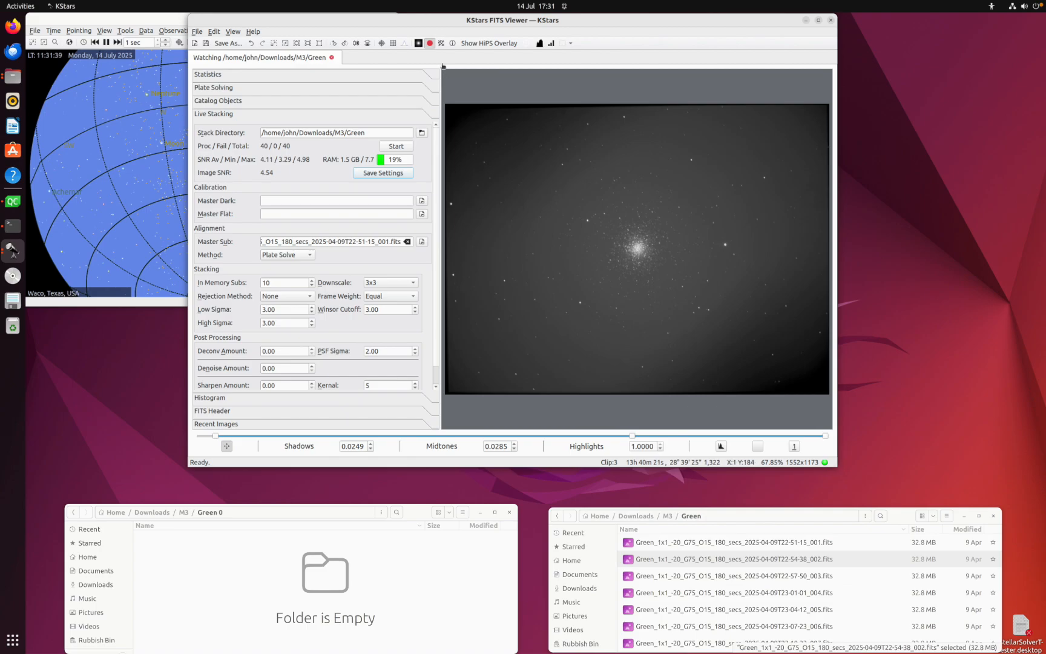
{"action": "left_click", "coordinate": [430, 43]}
Step: Examine the stacked image's histogram and return to the live stacking settings
{"action": "left_click", "coordinate": [212, 398]}
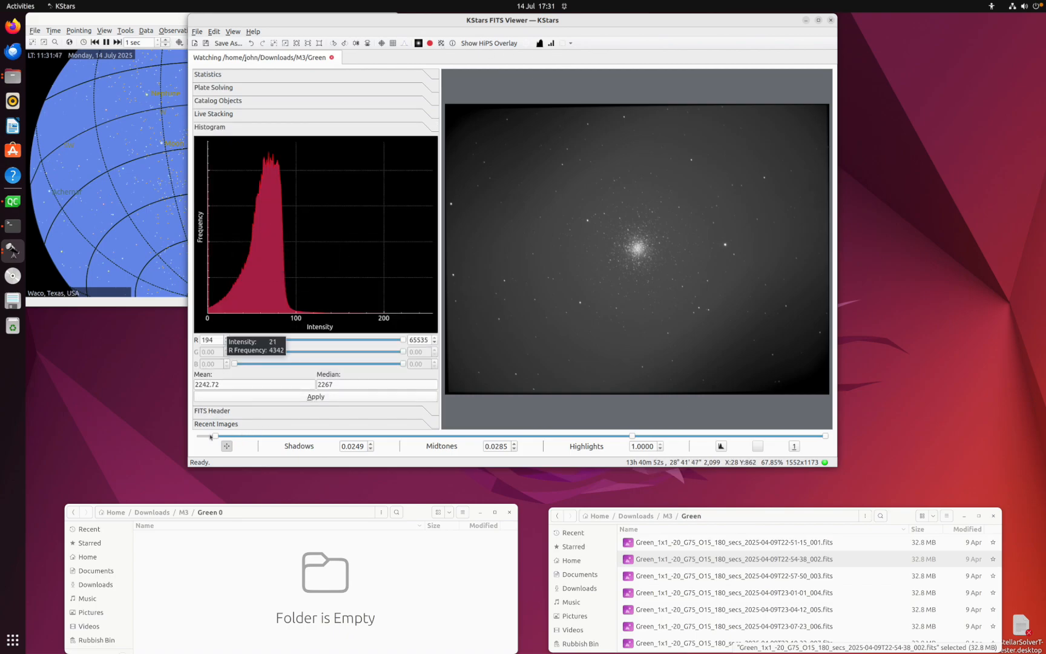
{"action": "left_click", "coordinate": [211, 115]}
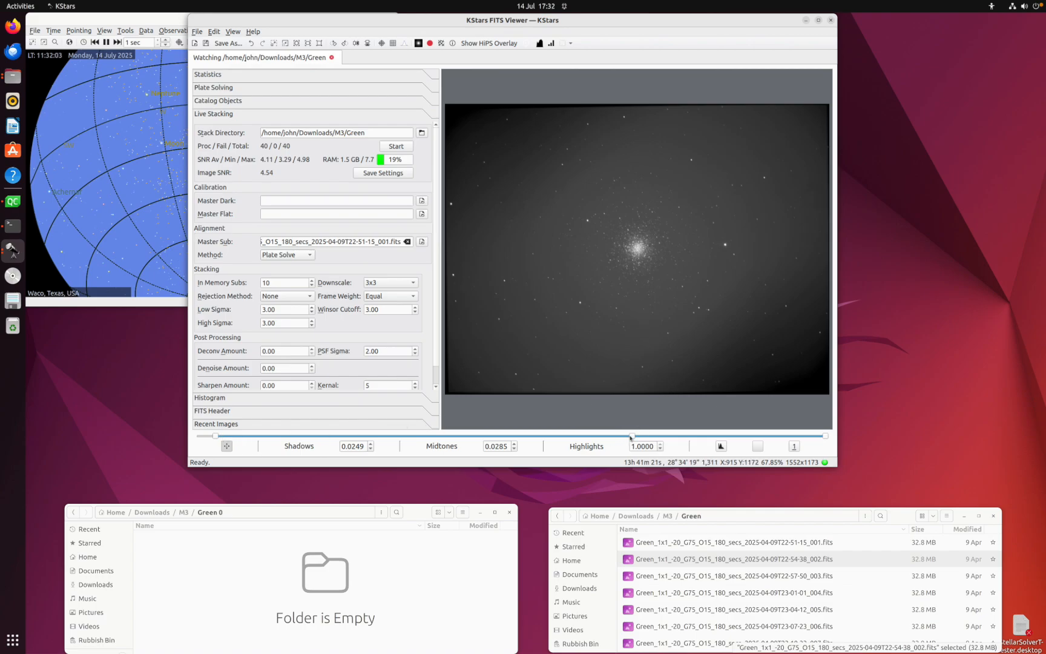
Step: Try a manual stretch with shadows 0.0315, midtones 0.0187 and highlights 0.9802, and restore the automatic stretch
{"action": "left_click", "coordinate": [631, 436]}
{"action": "left_click_drag", "start_coordinate": [631, 436], "coordinate": [609, 436]}
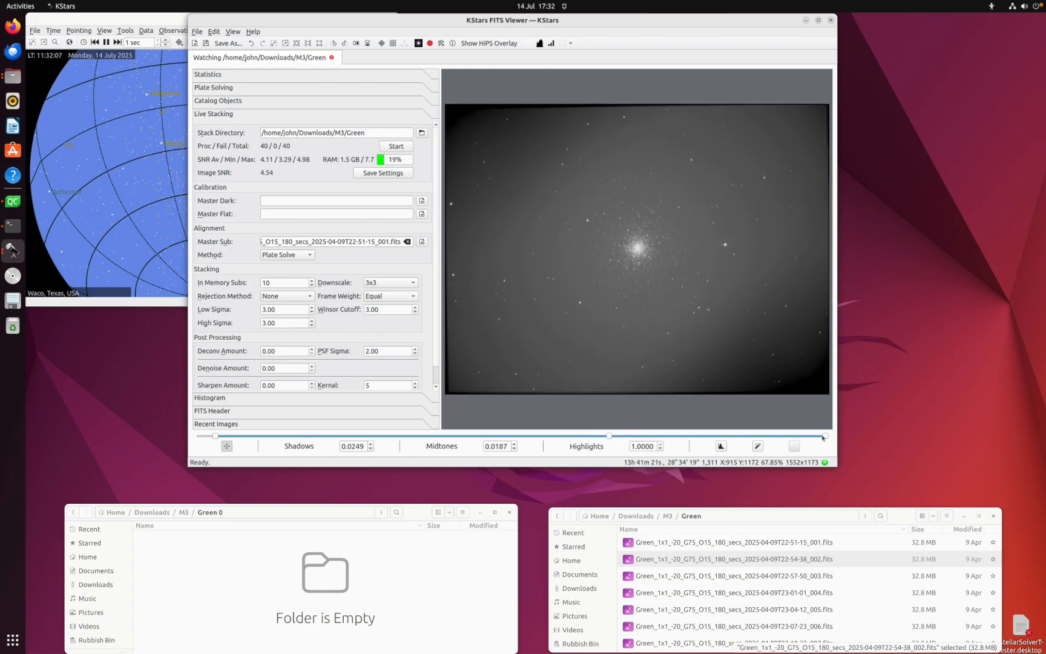
{"action": "mouse_move", "coordinate": [823, 436]}
{"action": "left_mouse_down"}
{"action": "mouse_move", "coordinate": [735, 436]}
{"action": "mouse_move", "coordinate": [813, 436]}
{"action": "left_mouse_up"}
{"action": "left_click_drag", "start_coordinate": [215, 436], "coordinate": [219, 436]}
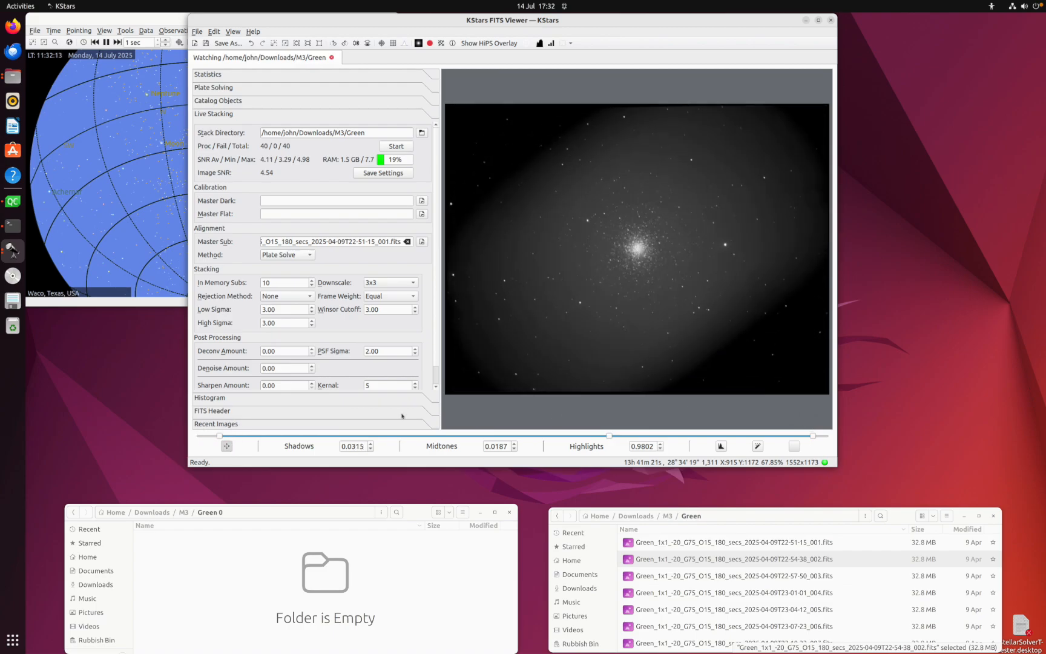
{"action": "left_click", "coordinate": [758, 446]}
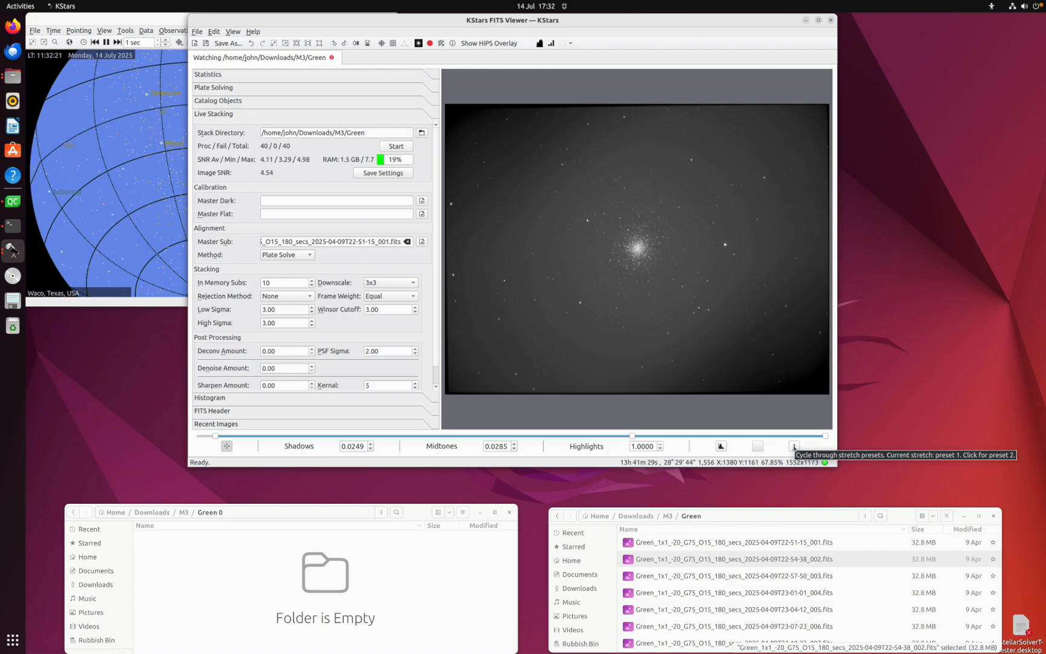
Step: Compare the automatic stretch presets on the stacked image by cycling through them back to preset 1
{"action": "left_click", "coordinate": [794, 446]}
{"action": "left_click", "coordinate": [794, 447]}
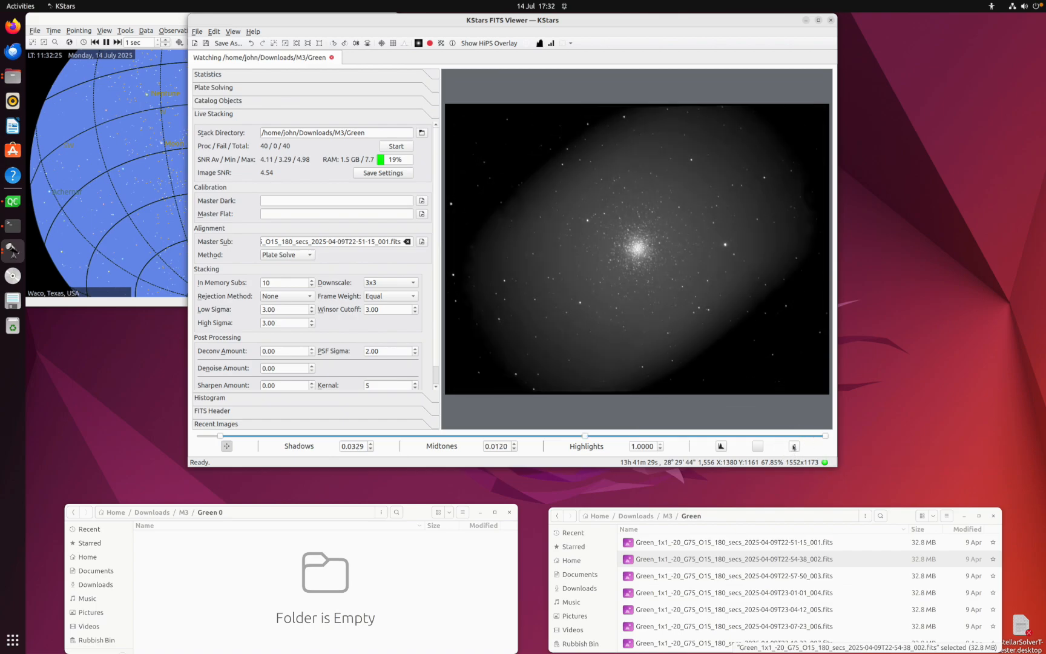
{"action": "left_click", "coordinate": [794, 447]}
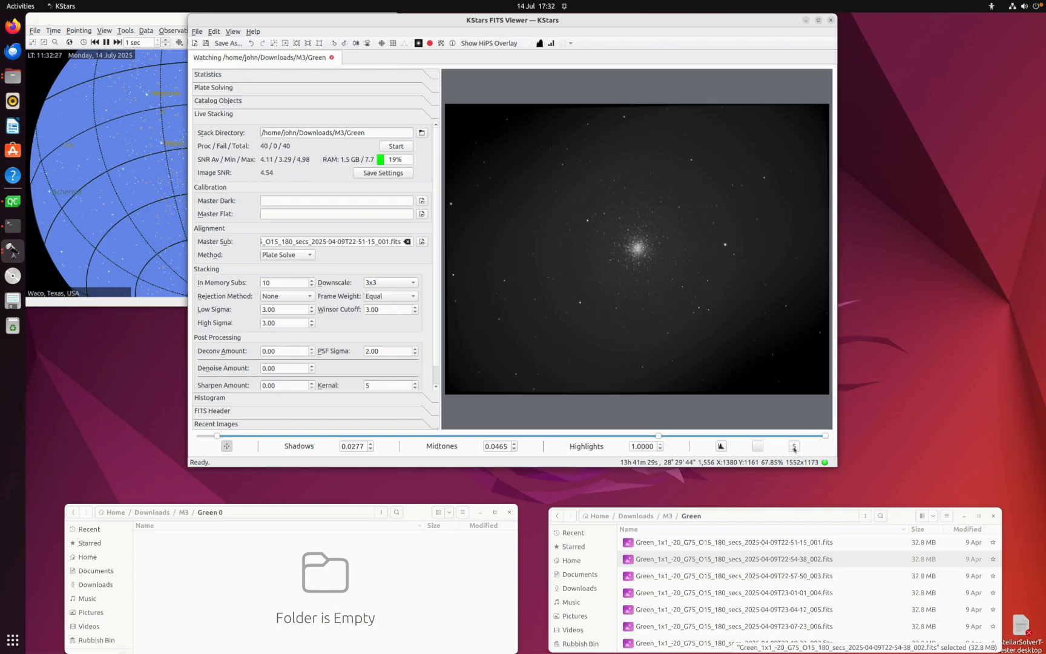
{"action": "left_click", "coordinate": [794, 447]}
{"action": "left_click", "coordinate": [794, 447]}
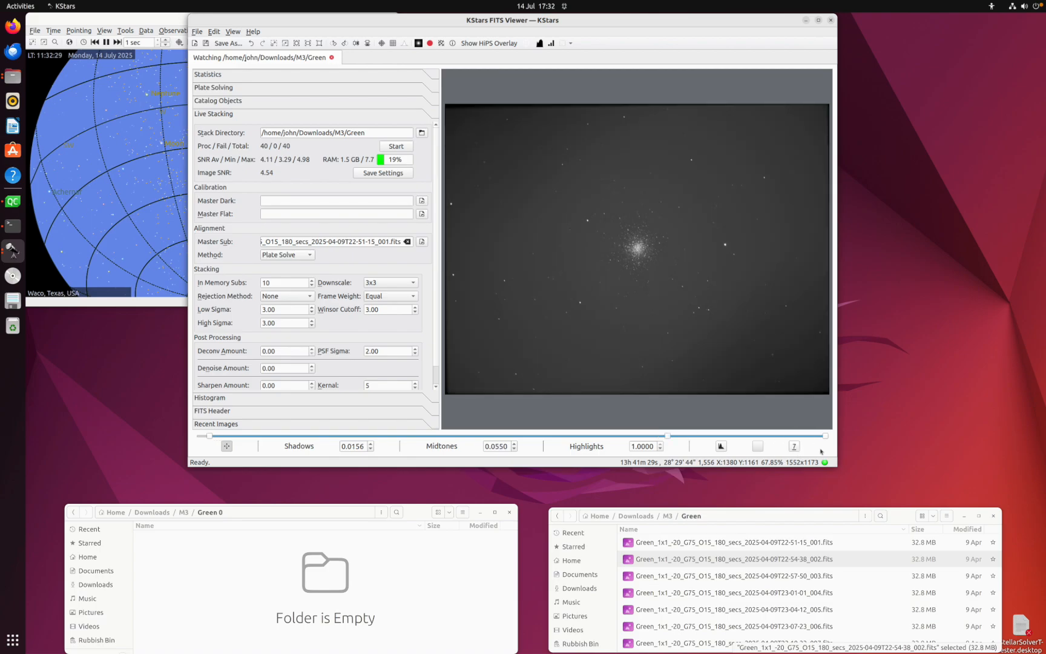
{"action": "left_click", "coordinate": [794, 447]}
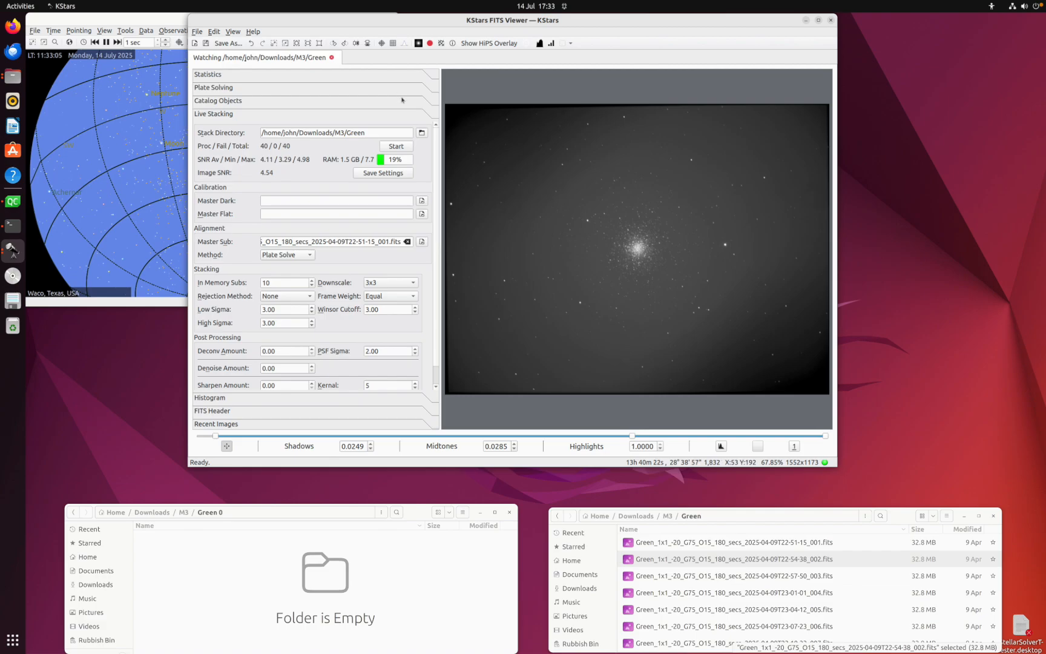
Step: Change the stack directory to the Downloads/M3/Green 0 folder and start live stacking on it
{"action": "left_click", "coordinate": [421, 133]}
{"action": "left_click", "coordinate": [444, 217]}
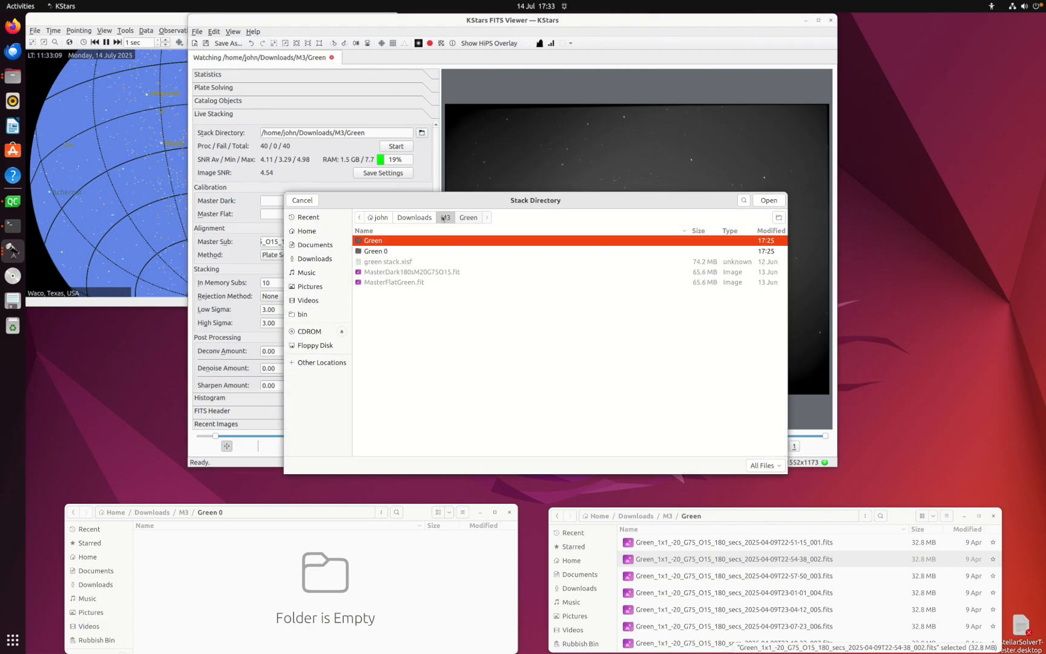
{"action": "double_click", "coordinate": [381, 250]}
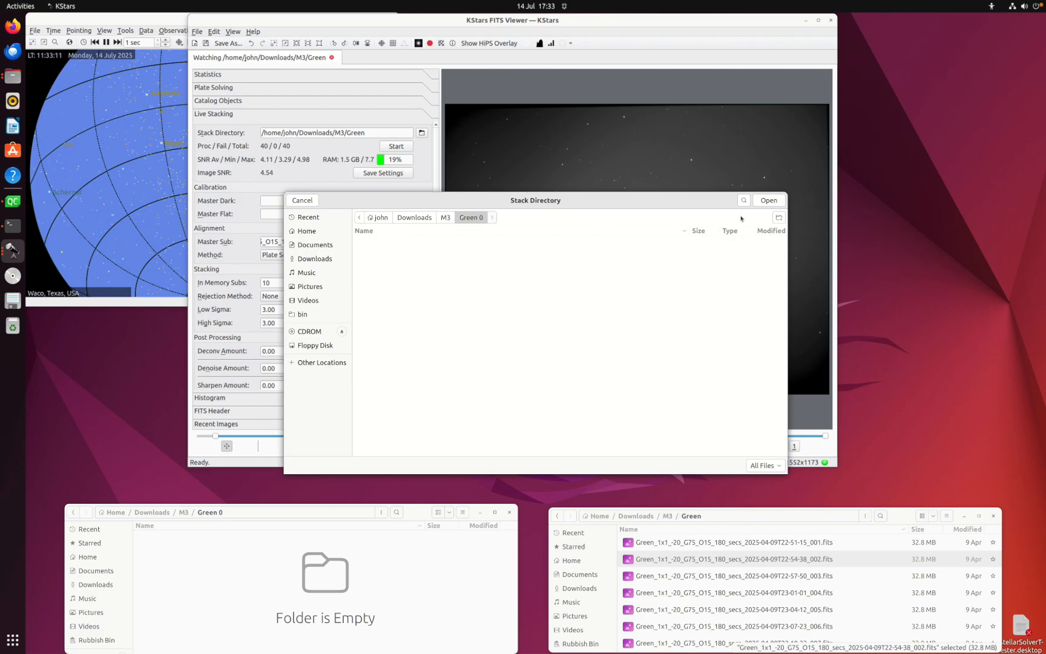
{"action": "left_click", "coordinate": [762, 205]}
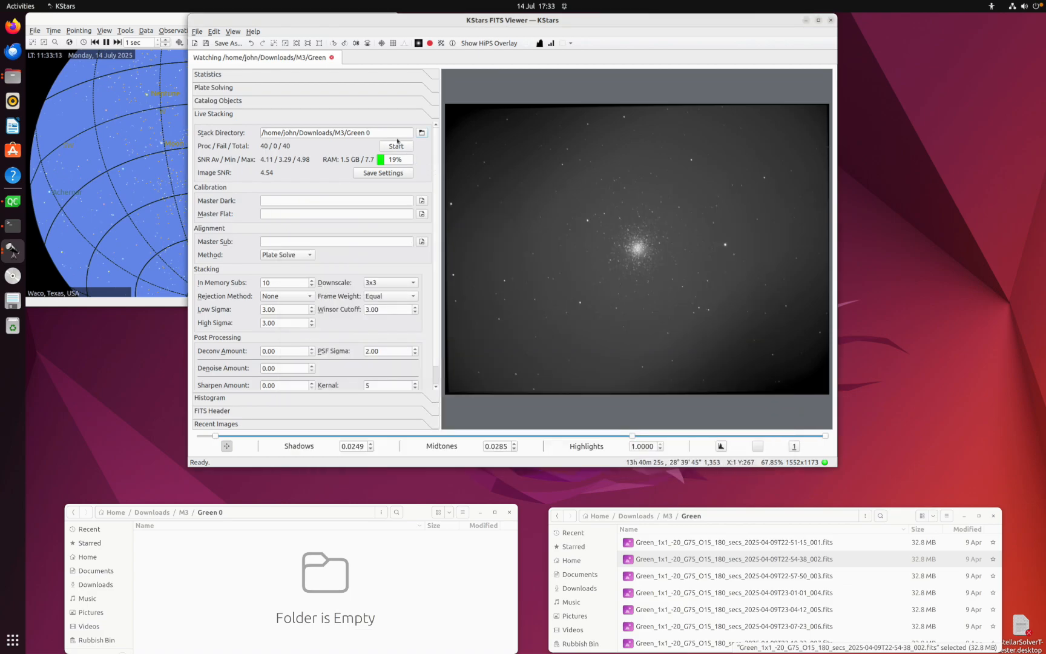
{"action": "left_click", "coordinate": [399, 146]}
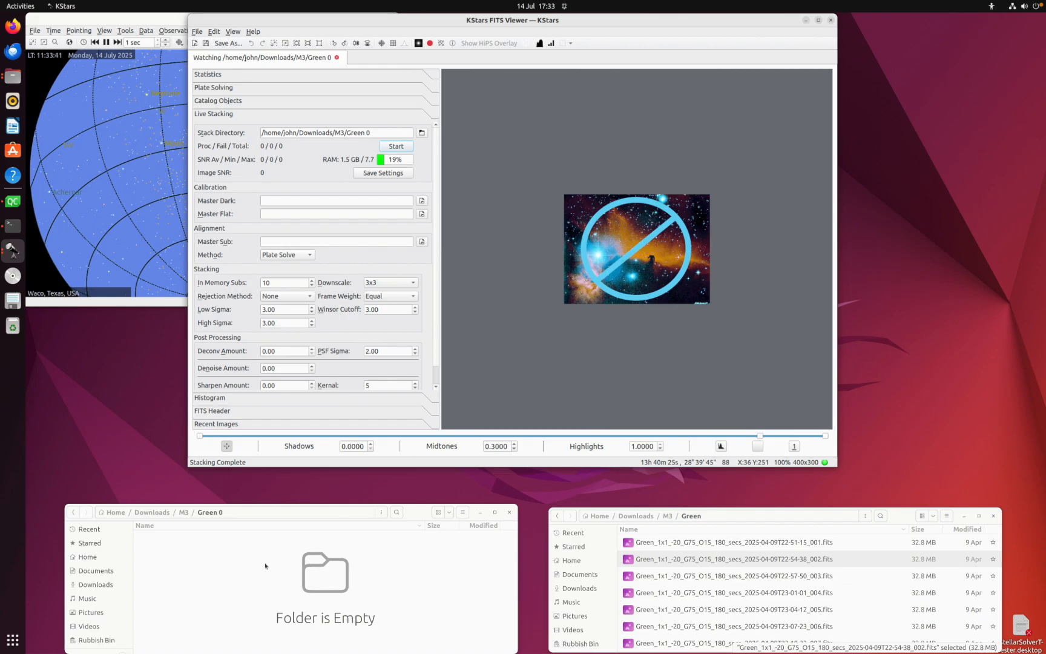
Step: Move the first three subs, 001 to 003, one at a time from the Green folder into the watched Green 0 folder
{"action": "left_click", "coordinate": [226, 542]}
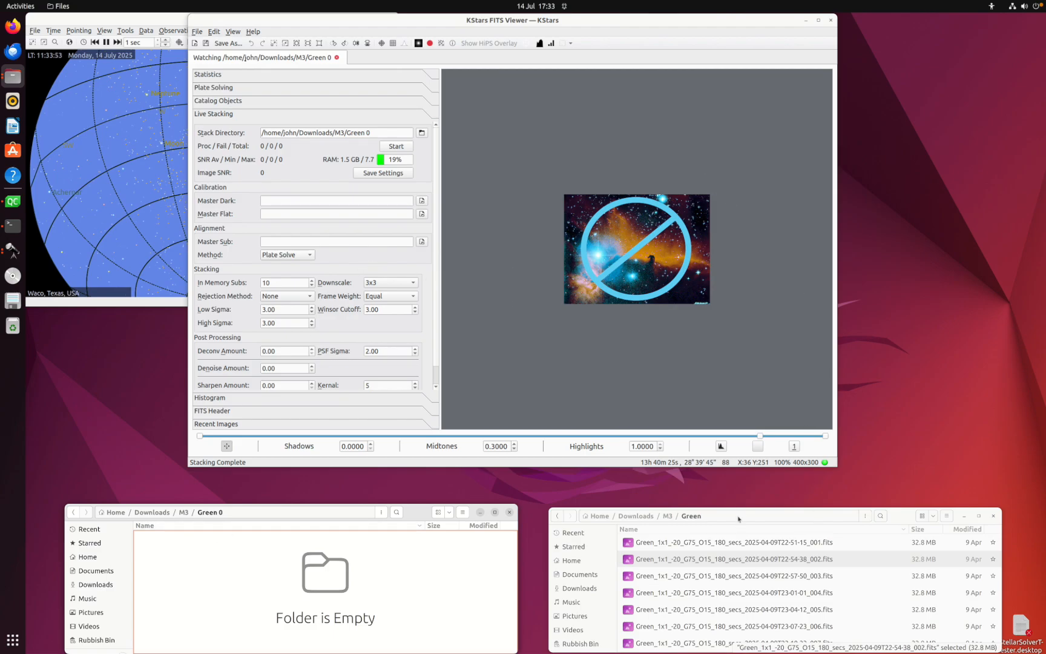
{"action": "left_click", "coordinate": [742, 542]}
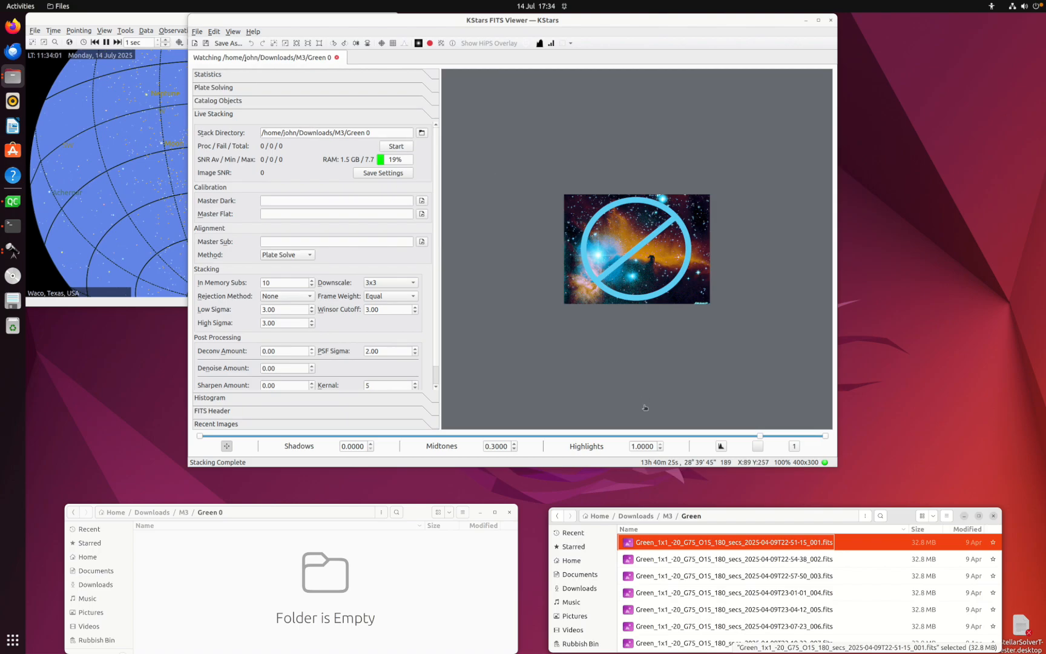
{"action": "left_click_drag", "start_coordinate": [742, 544], "coordinate": [174, 571]}
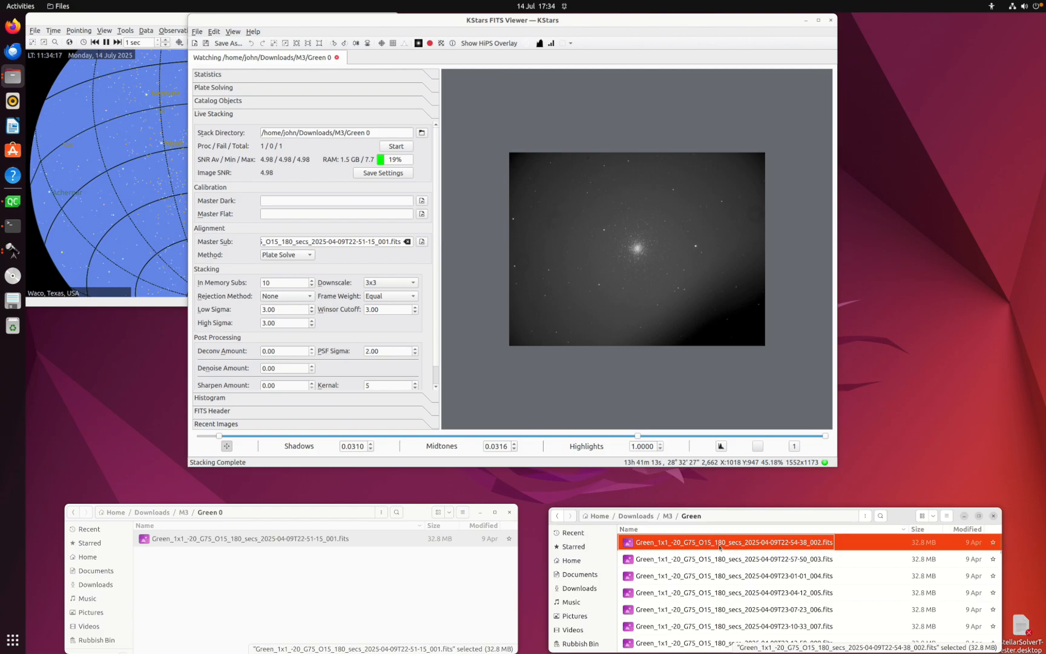
{"action": "left_click_drag", "start_coordinate": [720, 544], "coordinate": [186, 577]}
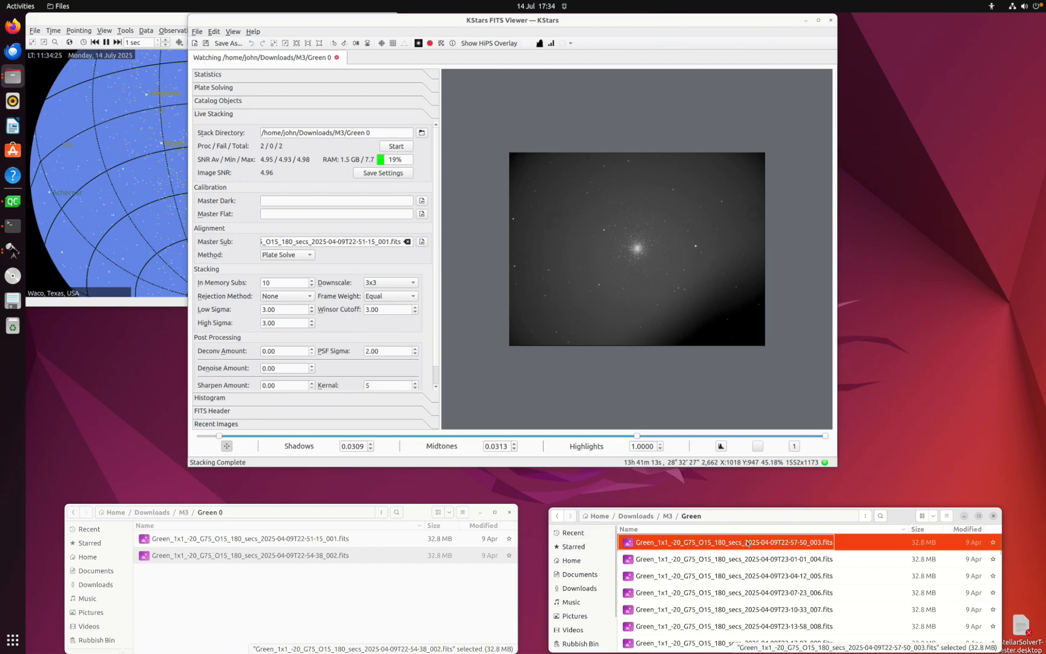
{"action": "left_click_drag", "start_coordinate": [748, 542], "coordinate": [185, 590]}
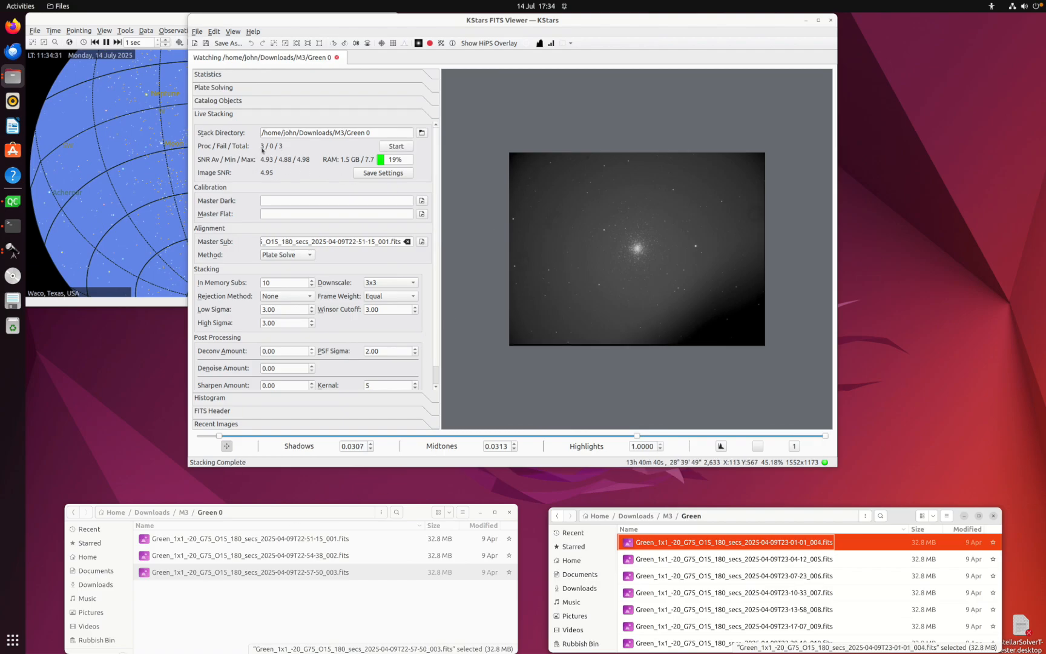
{"action": "mouse_move", "coordinate": [262, 150]}
Step: Open the Green 0 folder for blinking, view its subs, and close the blink view
{"action": "left_click", "coordinate": [197, 33]}
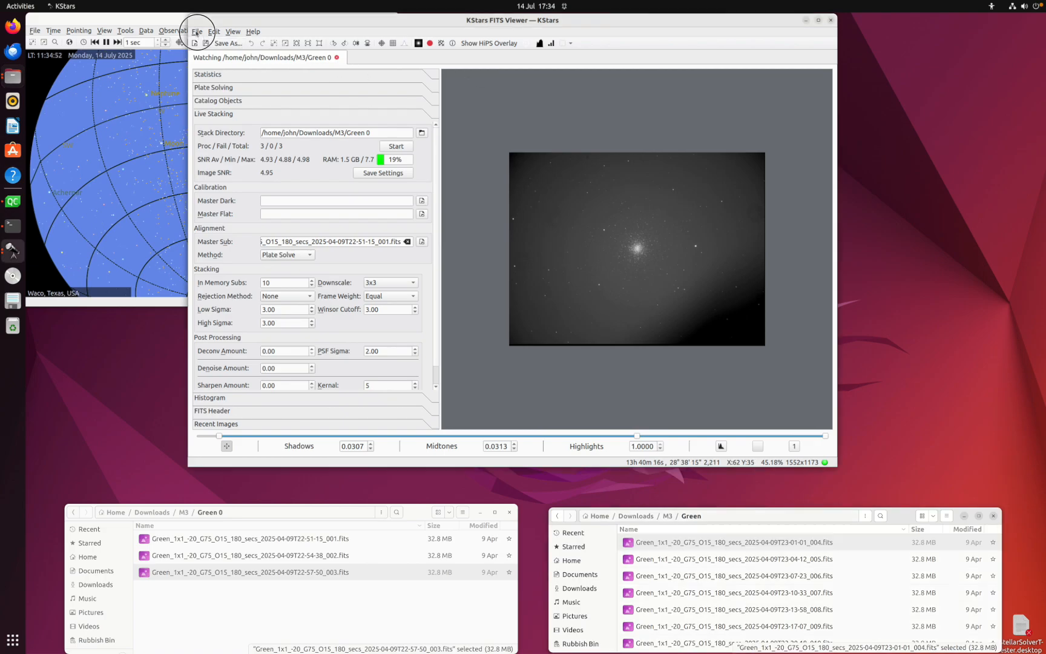
{"action": "left_click", "coordinate": [230, 53]}
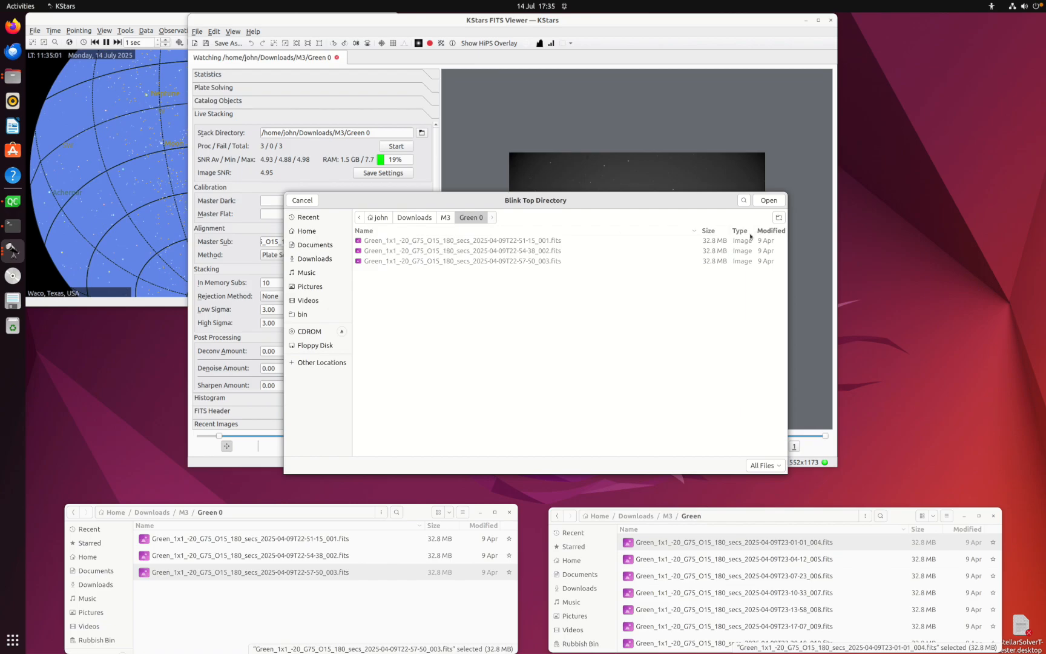
{"action": "left_click", "coordinate": [770, 200]}
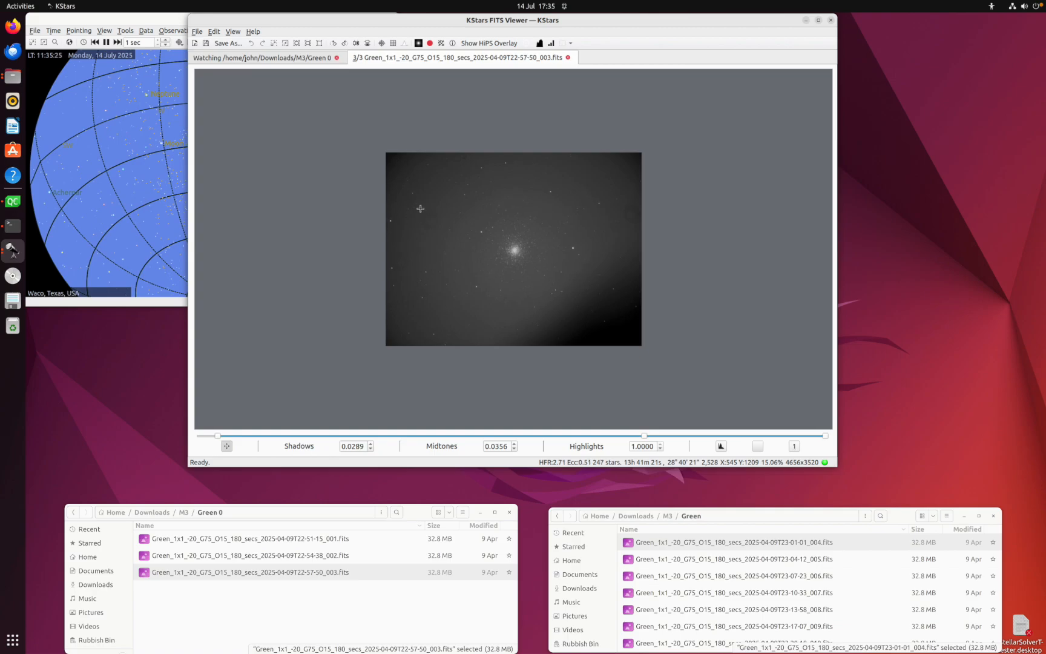
{"action": "left_click", "coordinate": [568, 58]}
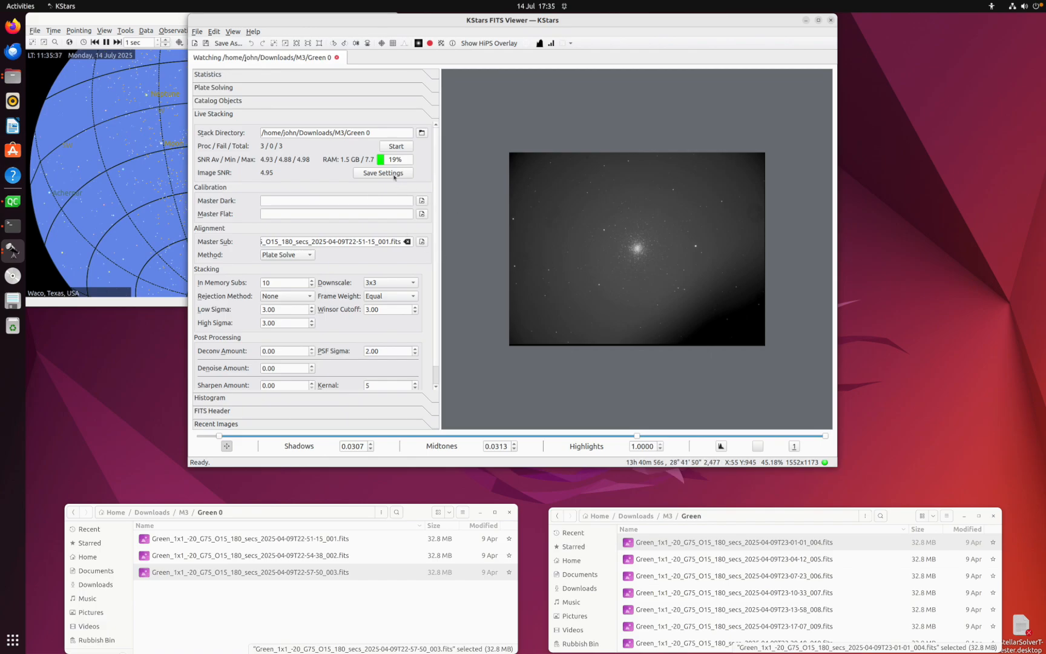
Step: Keep the downscale at 3x3 and change the stack directory to Downloads/NGC6888 Crescent Nebula/Ha
{"action": "left_click", "coordinate": [380, 283]}
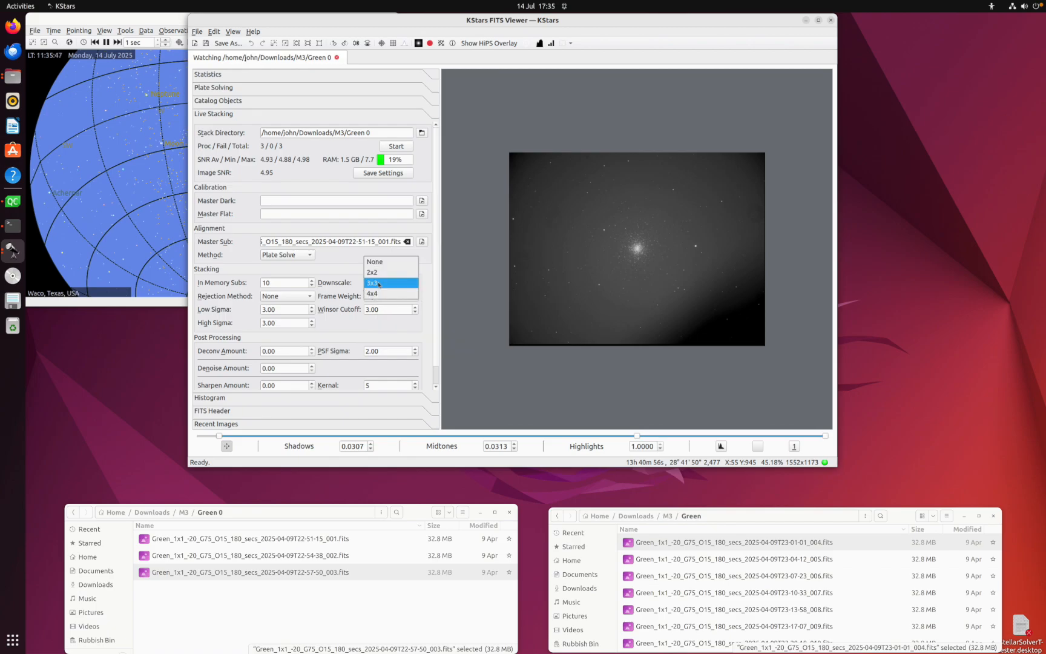
{"action": "left_click", "coordinate": [378, 283]}
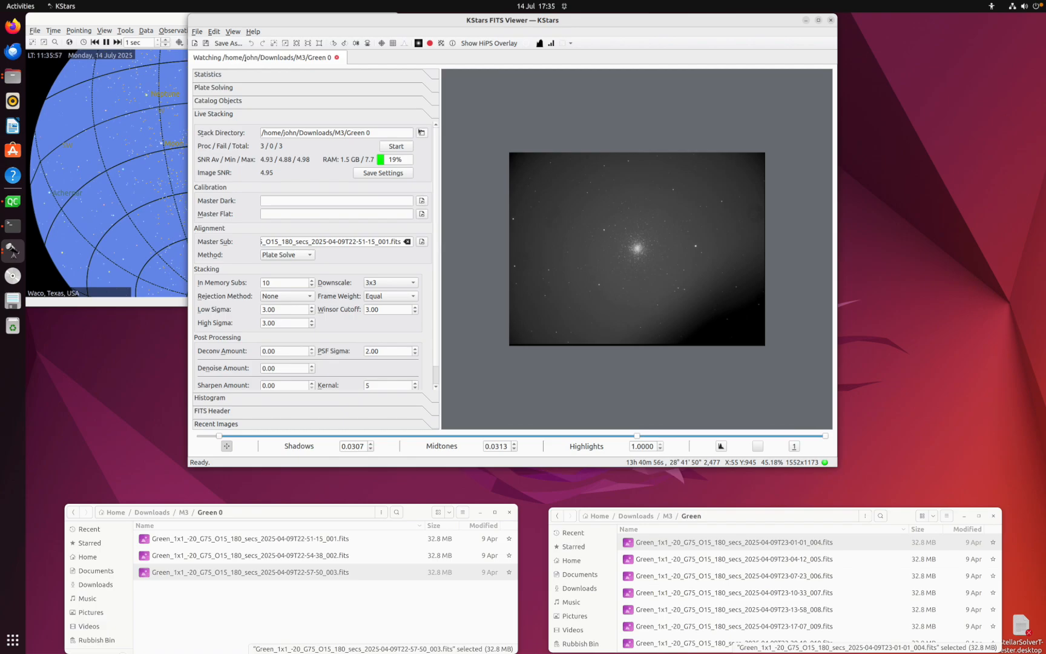
{"action": "left_click", "coordinate": [422, 132]}
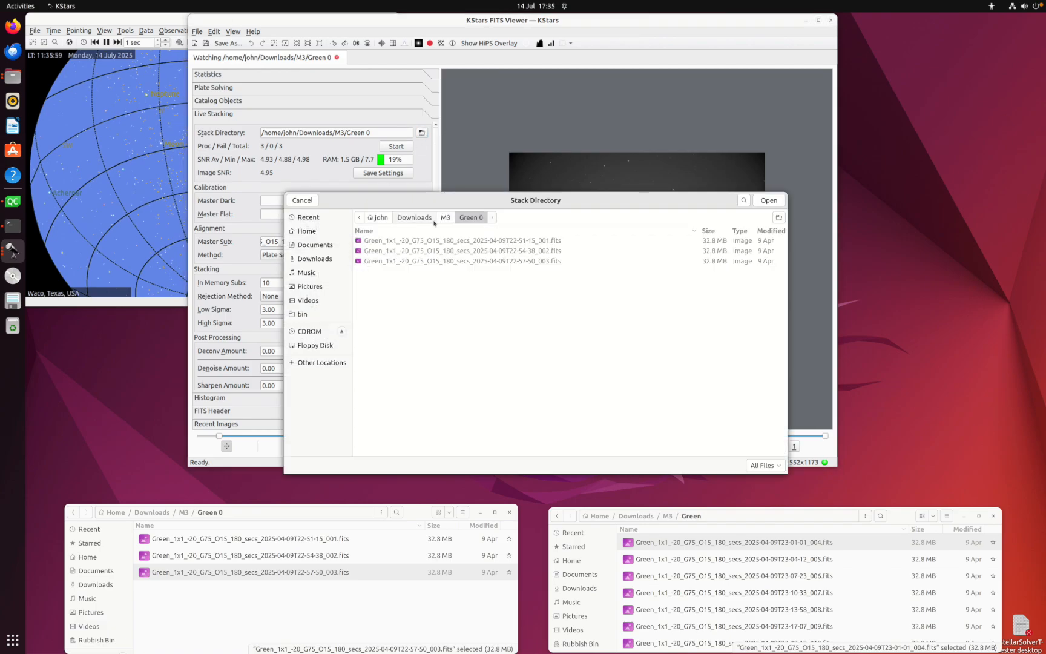
{"action": "left_click", "coordinate": [432, 219]}
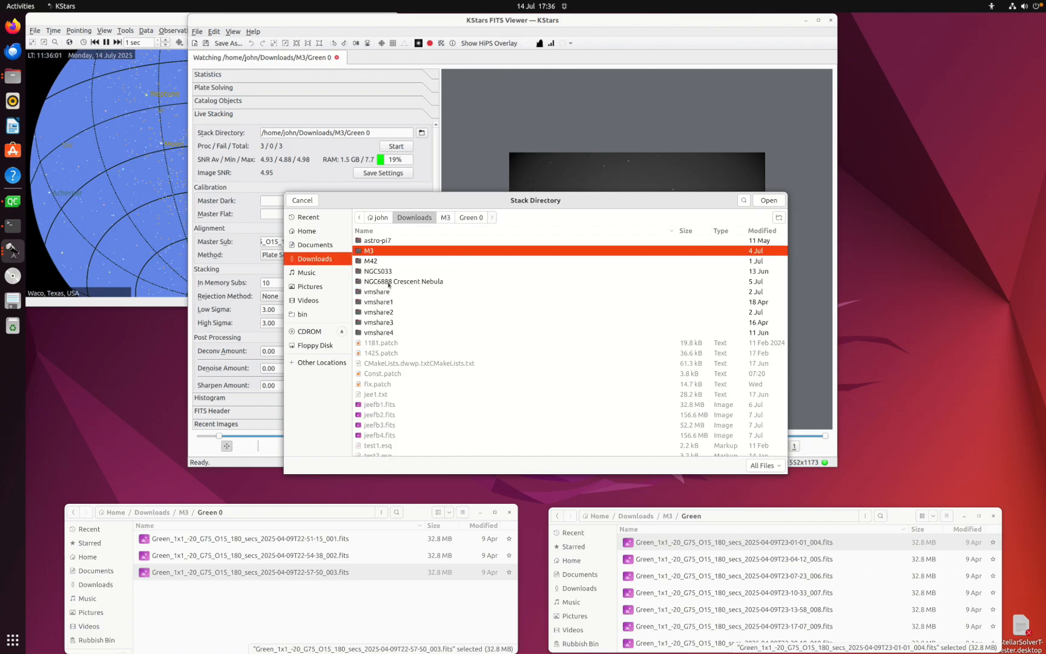
{"action": "double_click", "coordinate": [393, 283]}
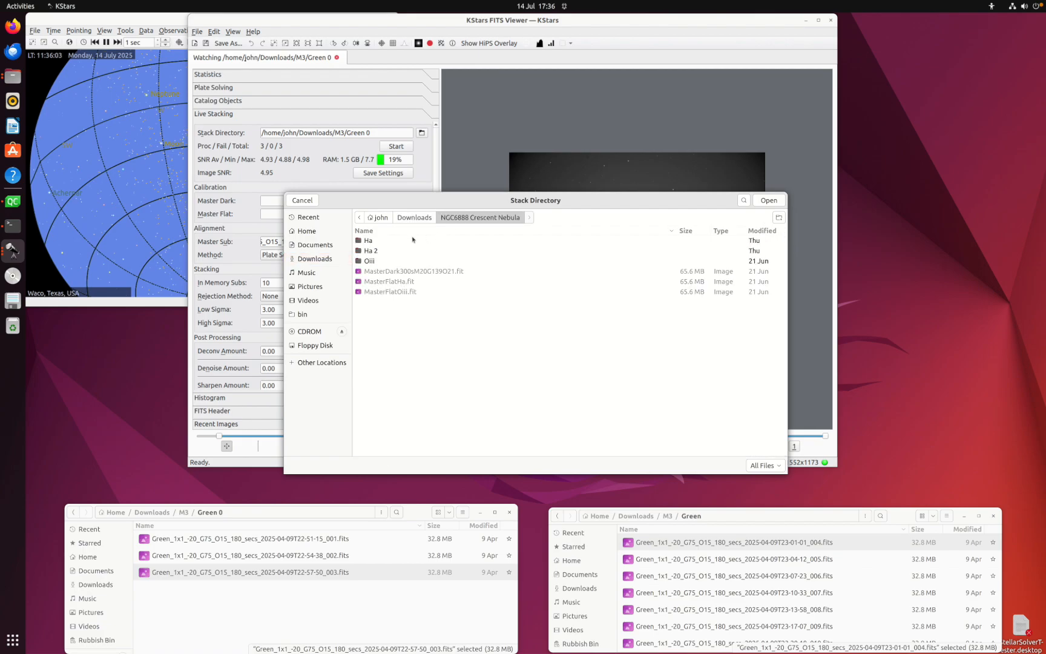
{"action": "double_click", "coordinate": [393, 240]}
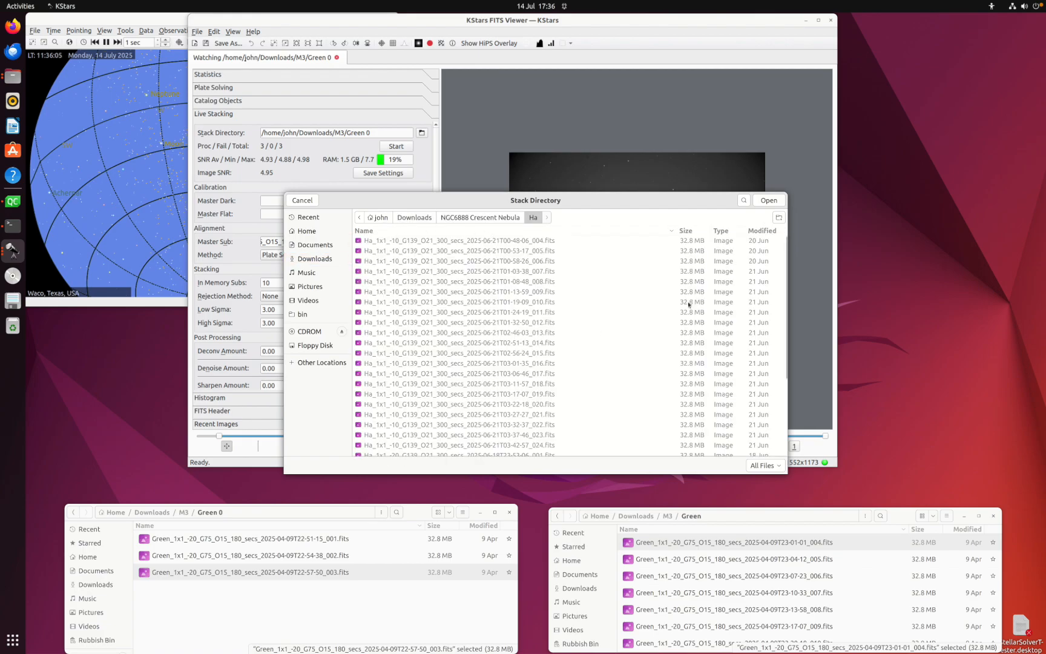
{"action": "left_click", "coordinate": [765, 200]}
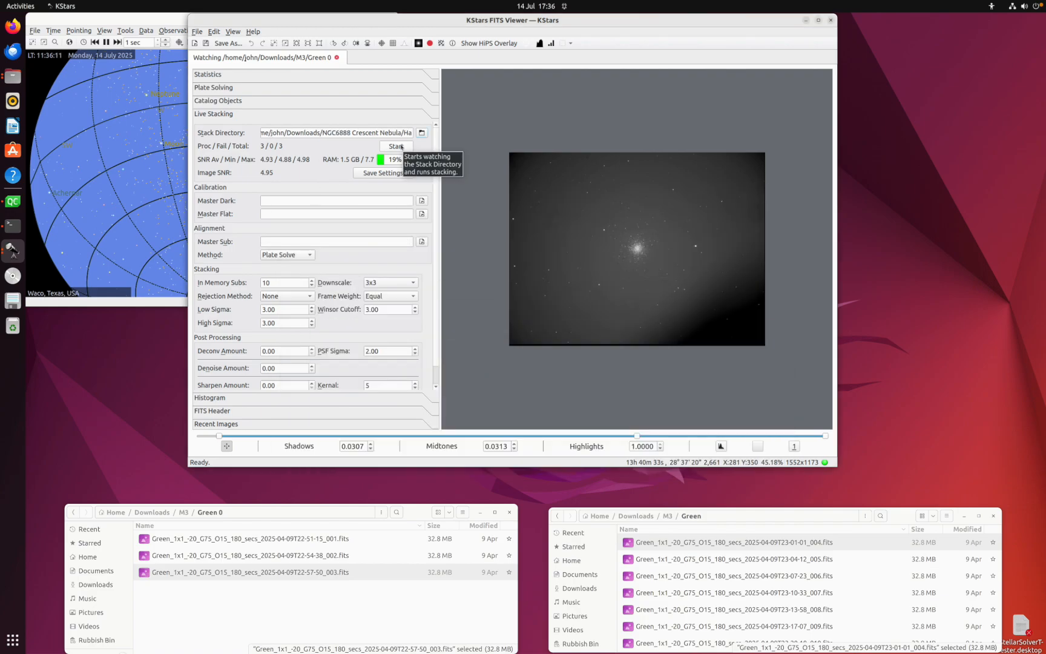
Step: Set the downscale to 4x4 and start live stacking the Ha subs
{"action": "left_click", "coordinate": [376, 282]}
{"action": "left_click", "coordinate": [376, 295]}
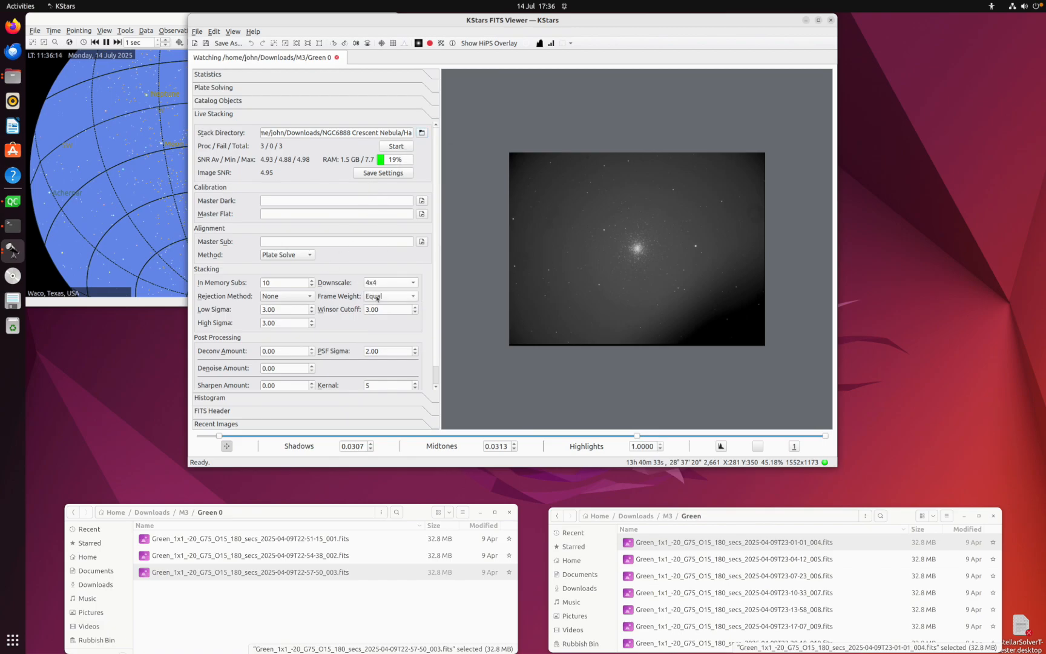
{"action": "left_click", "coordinate": [401, 146]}
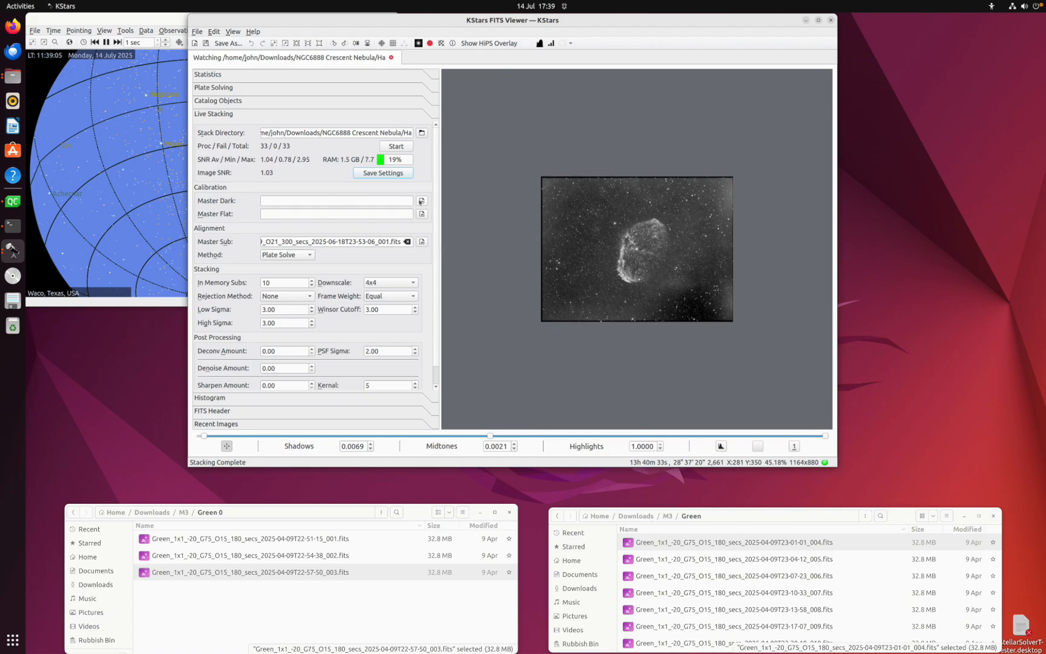
Step: Set the master dark to MasterDark300sM20G139O21.fit and the master flat to MasterFlatHa.fit, keeping the current alignment master sub
{"action": "left_click", "coordinate": [422, 201]}
{"action": "left_click", "coordinate": [476, 217]}
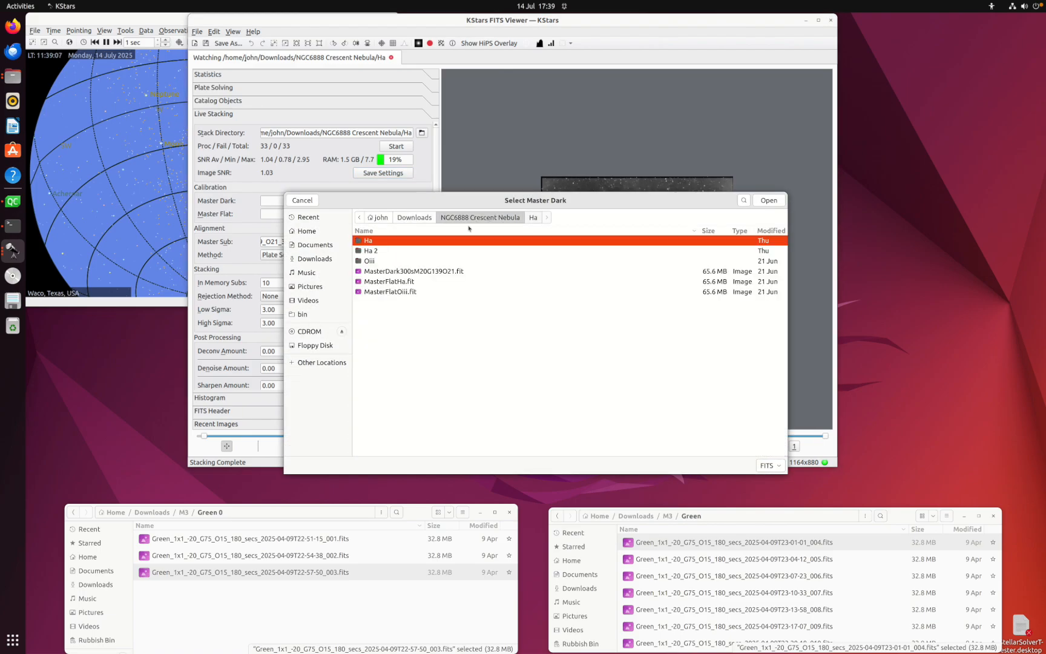
{"action": "double_click", "coordinate": [405, 272]}
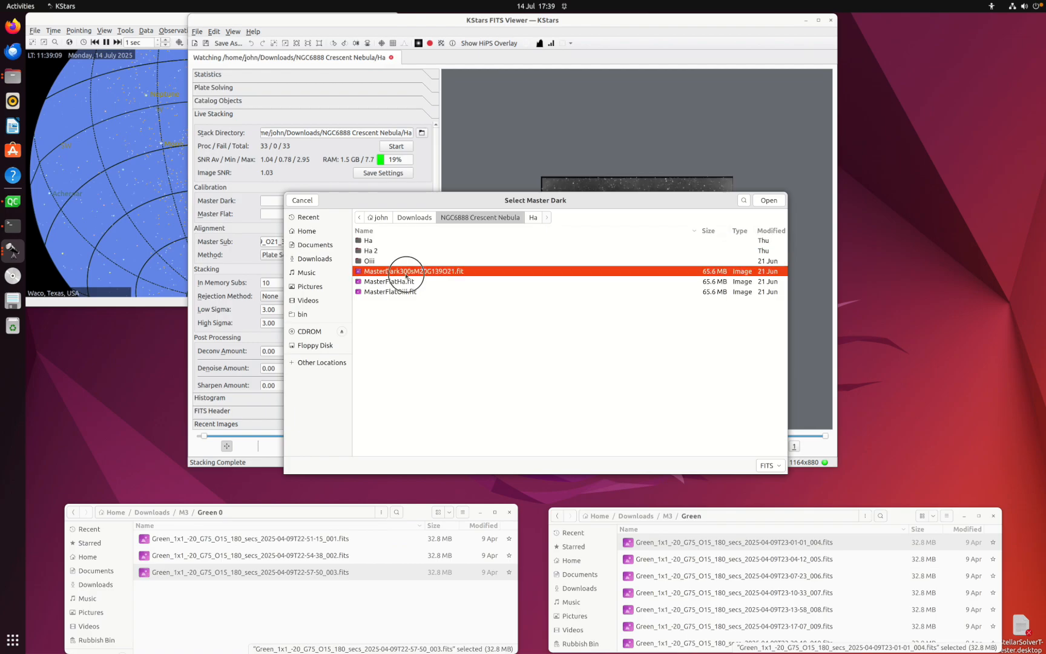
{"action": "left_click", "coordinate": [421, 214]}
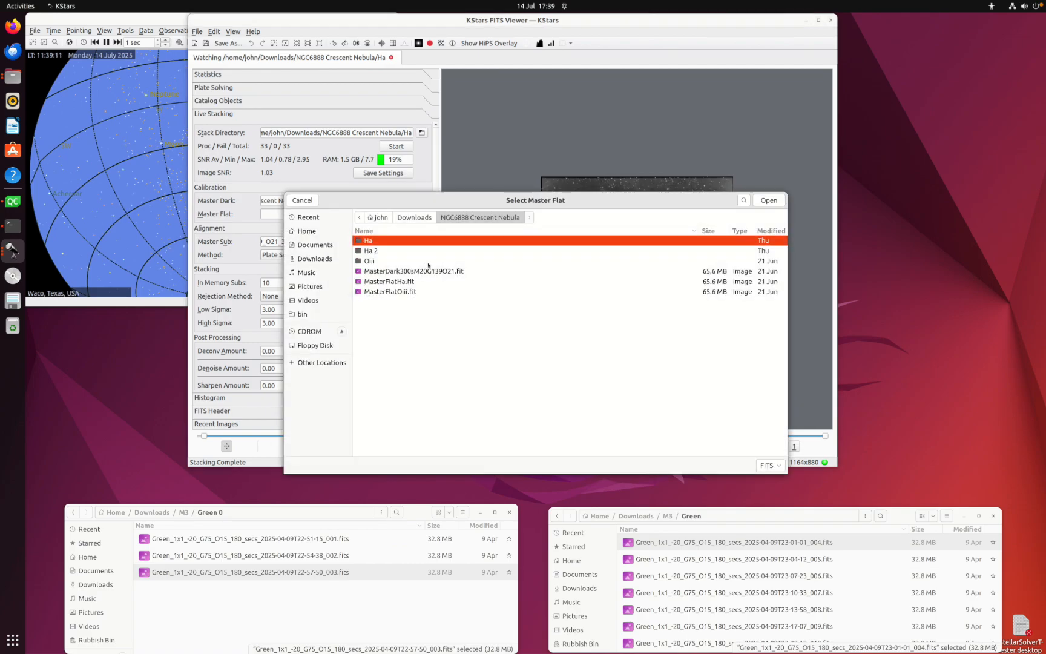
{"action": "double_click", "coordinate": [396, 282]}
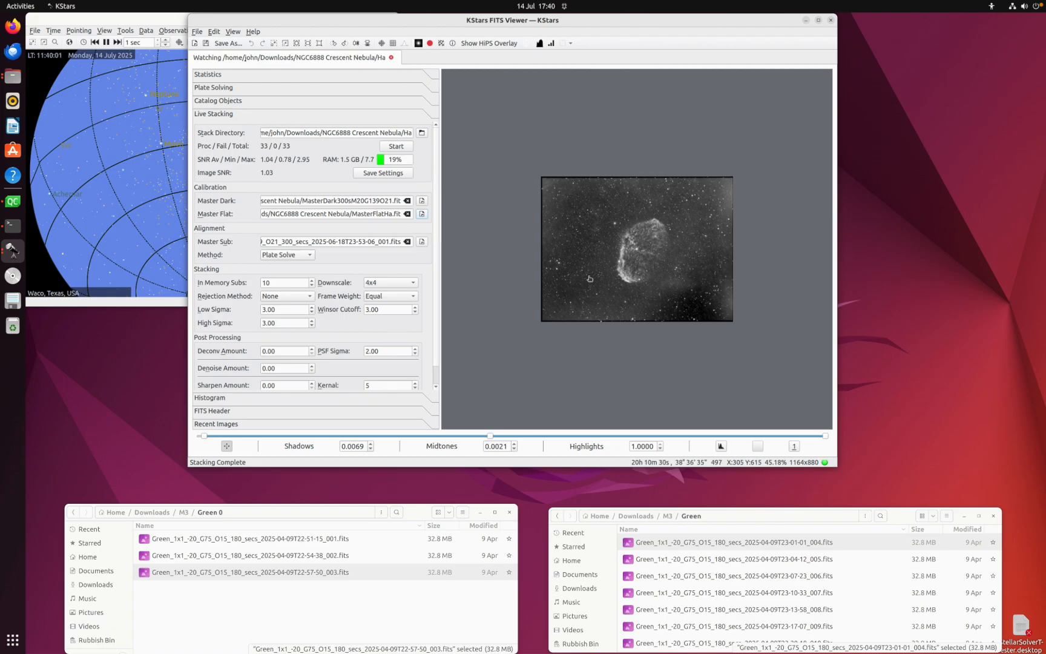
{"action": "left_click", "coordinate": [422, 242]}
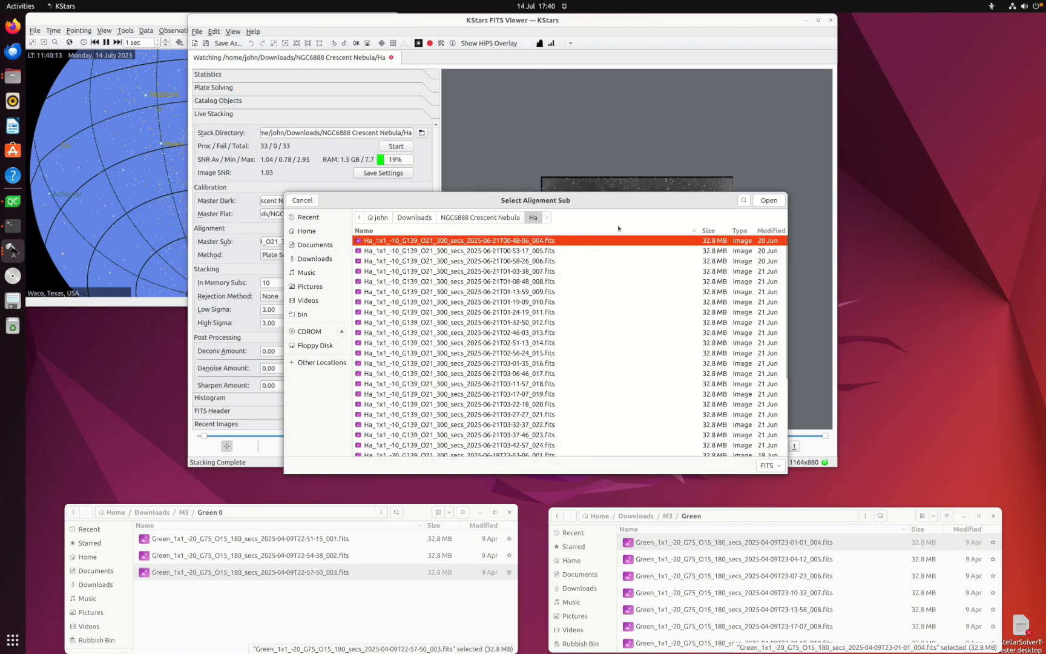
{"action": "left_click", "coordinate": [305, 204]}
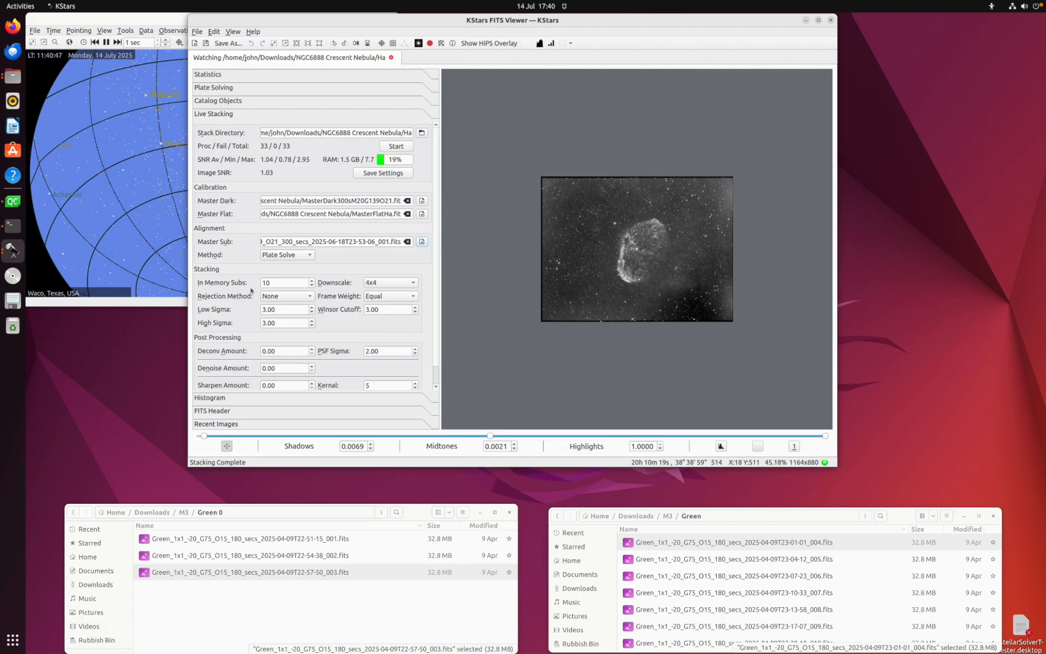
Step: Set the stacking downscale to None and review the other downscale options
{"action": "left_click", "coordinate": [378, 286]}
{"action": "left_click", "coordinate": [388, 251]}
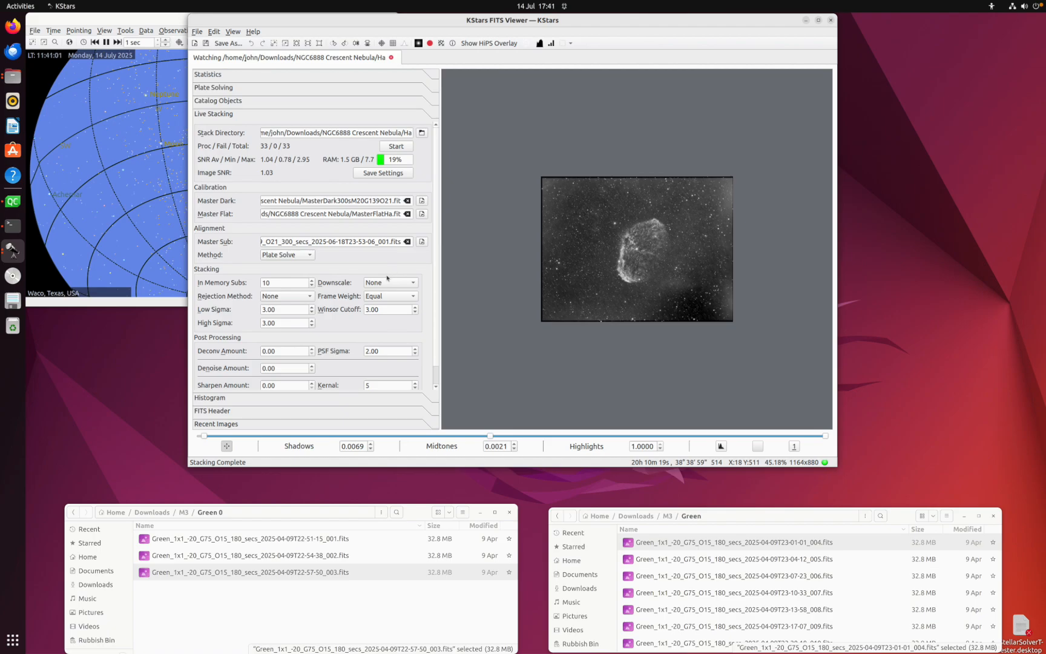
{"action": "left_click", "coordinate": [386, 282]}
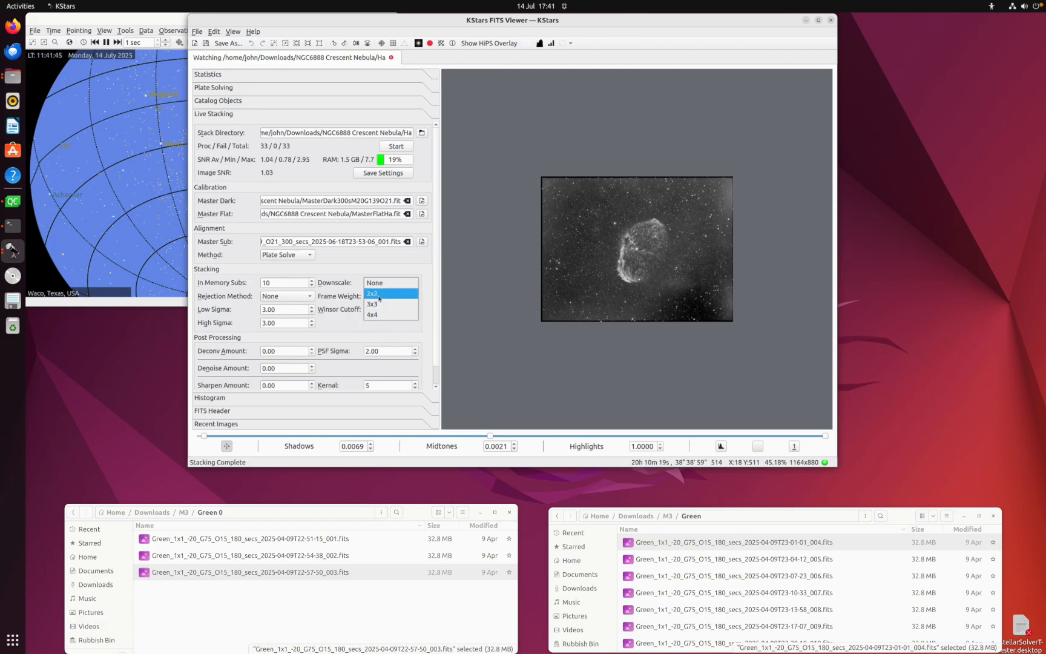
{"action": "left_click", "coordinate": [400, 265]}
{"action": "left_click", "coordinate": [392, 283]}
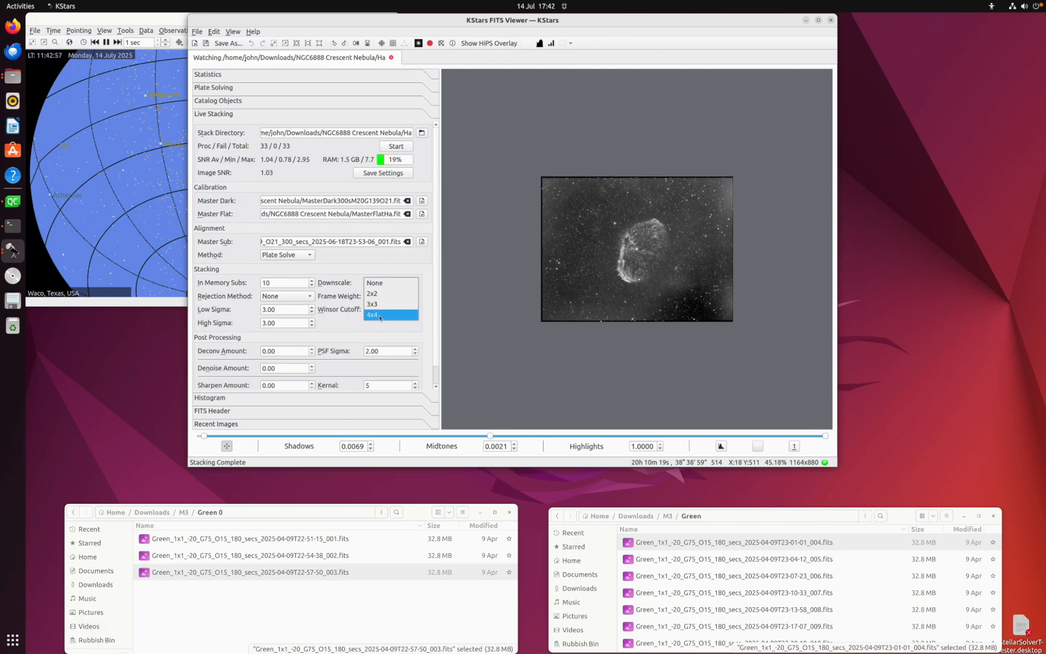
{"action": "left_click", "coordinate": [367, 261]}
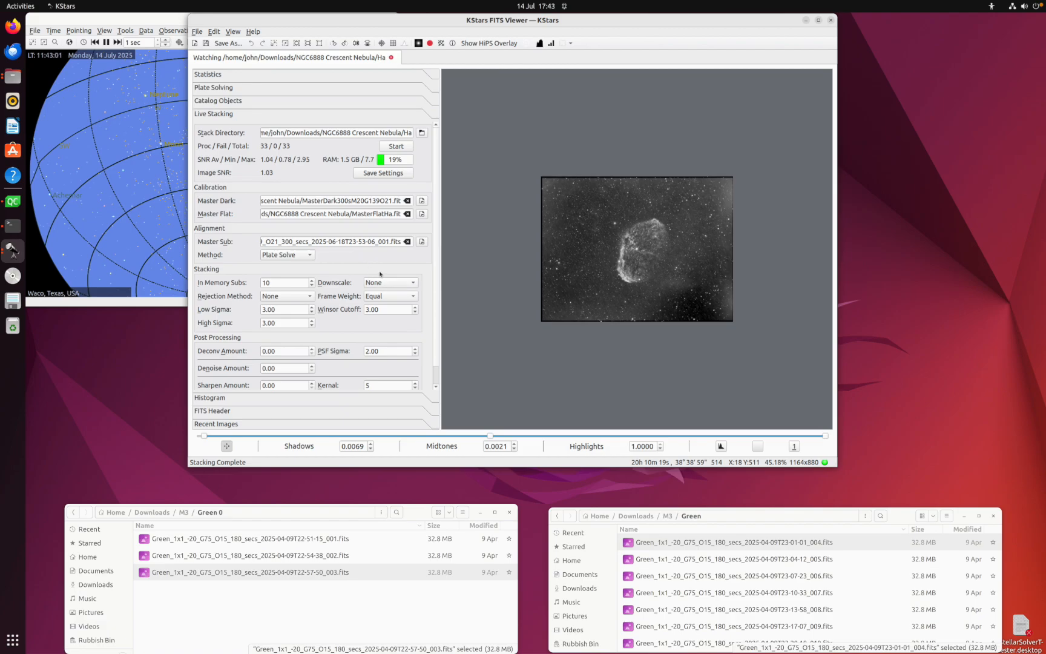
Step: Examine the available rejection methods and frame weight options, keeping None and Equal
{"action": "left_click", "coordinate": [281, 296]}
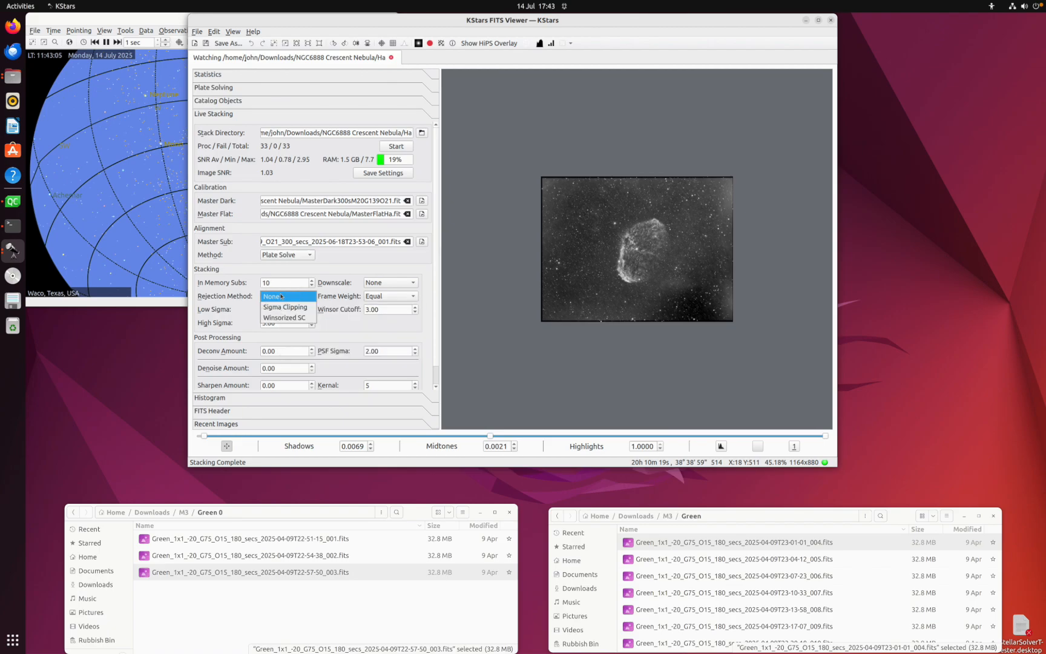
{"action": "left_click", "coordinate": [281, 296]}
{"action": "left_click", "coordinate": [281, 296]}
{"action": "left_click", "coordinate": [277, 298]}
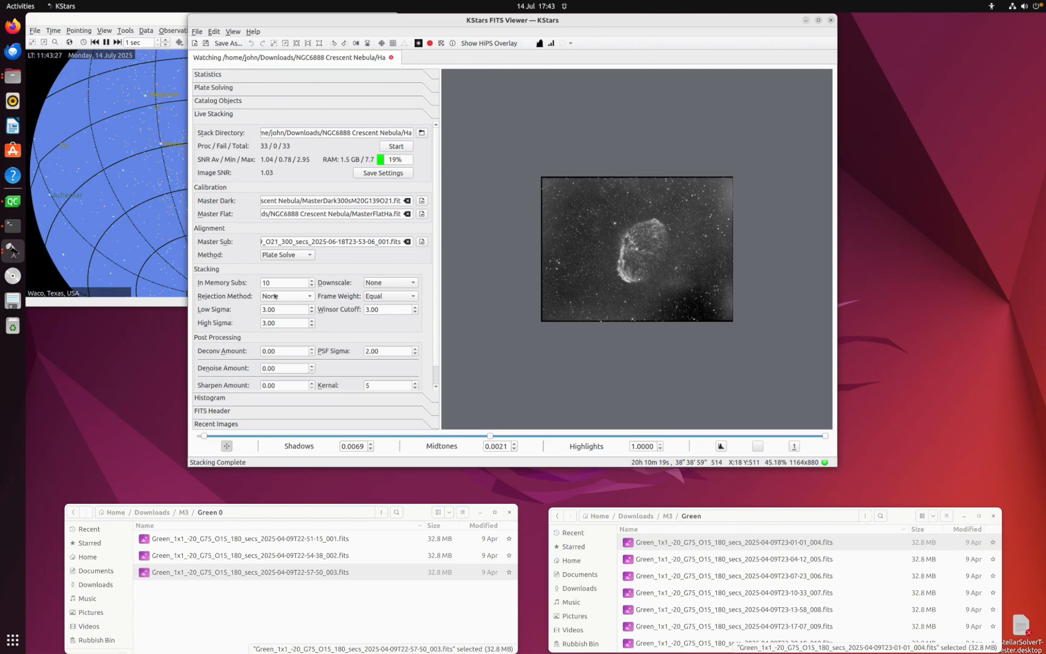
{"action": "left_click", "coordinate": [379, 296]}
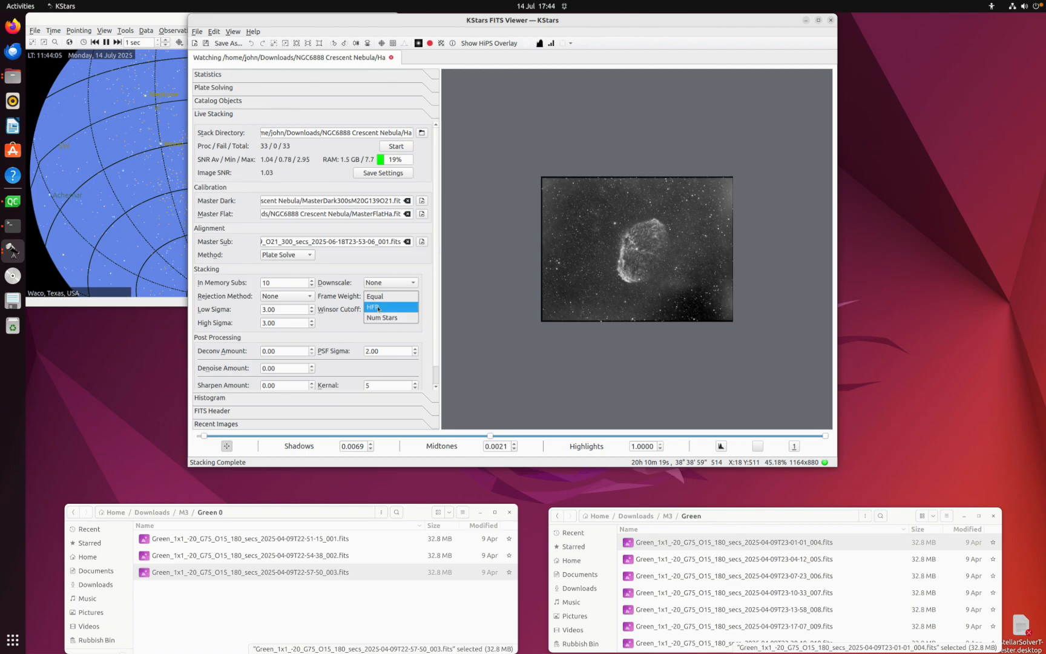
{"action": "left_click", "coordinate": [378, 267]}
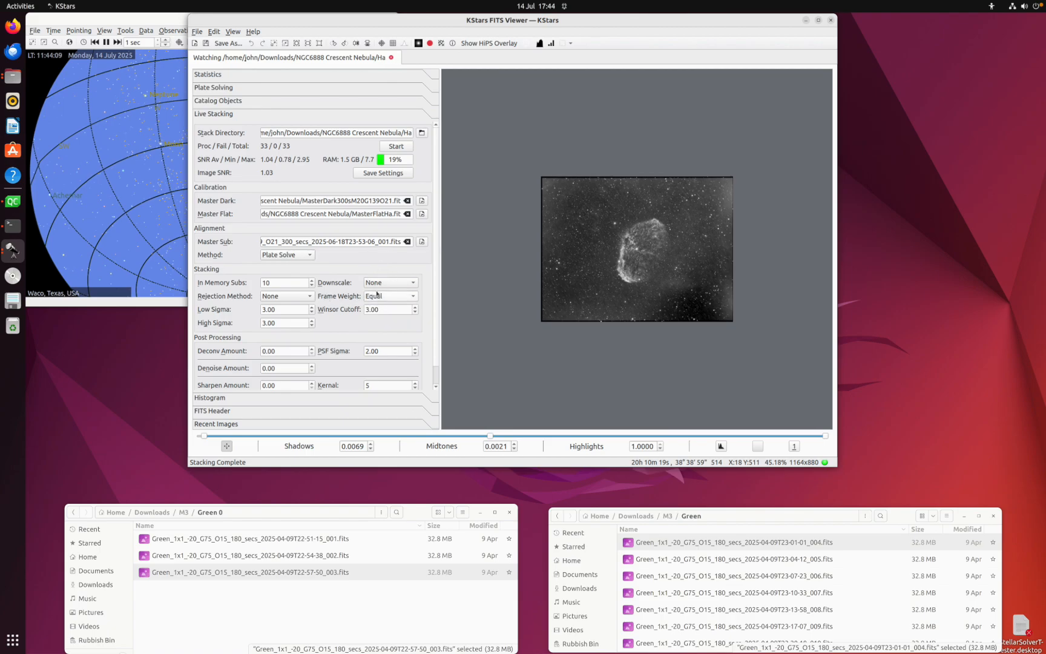
{"action": "mouse_move", "coordinate": [380, 295]}
Step: Try the Sigma Clipping and Winsorized SC rejection methods in the stacking settings
{"action": "left_click", "coordinate": [273, 296]}
{"action": "left_click", "coordinate": [272, 302]}
{"action": "left_click", "coordinate": [273, 297]}
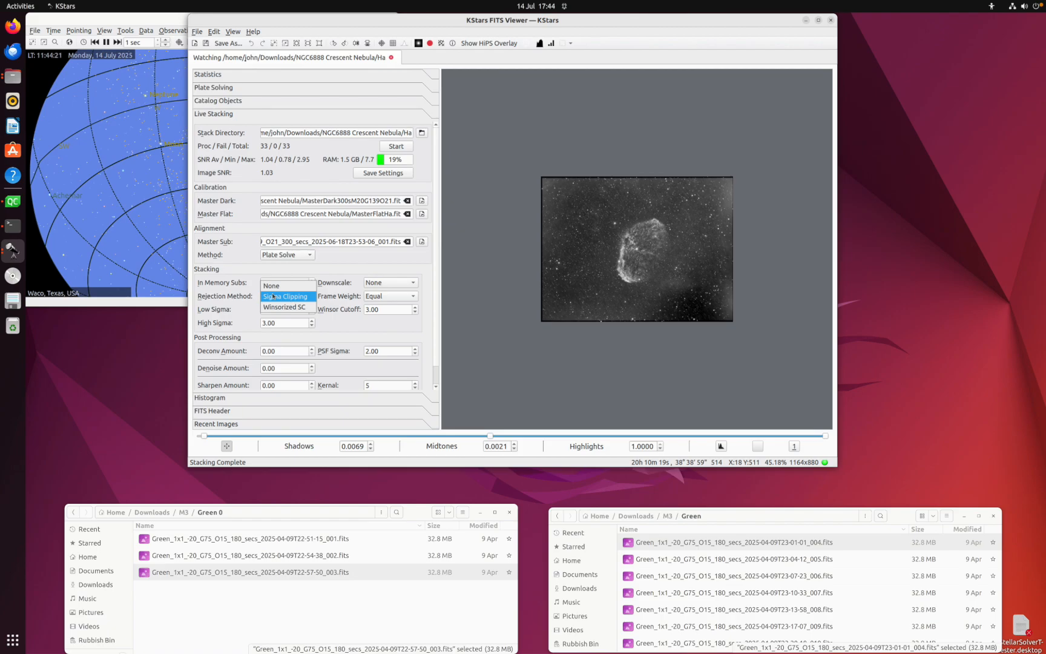
{"action": "left_click", "coordinate": [273, 307]}
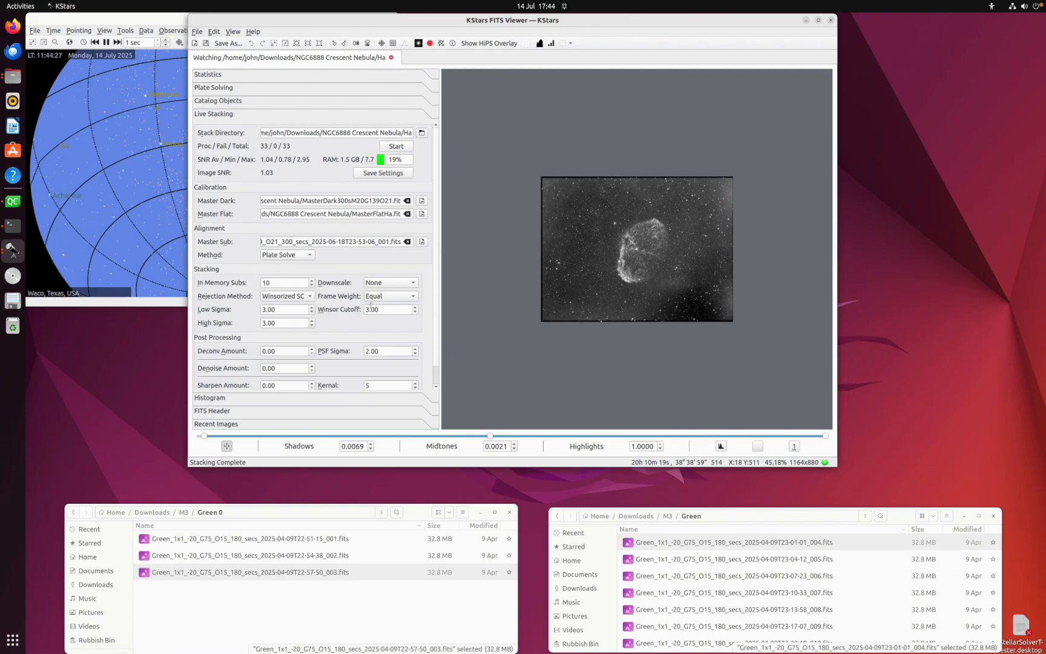
Step: Set the rejection method to None and start live stacking the Ha subs with the master dark and flat
{"action": "left_click", "coordinate": [282, 296]}
{"action": "left_click", "coordinate": [273, 276]}
{"action": "left_click", "coordinate": [394, 146]}
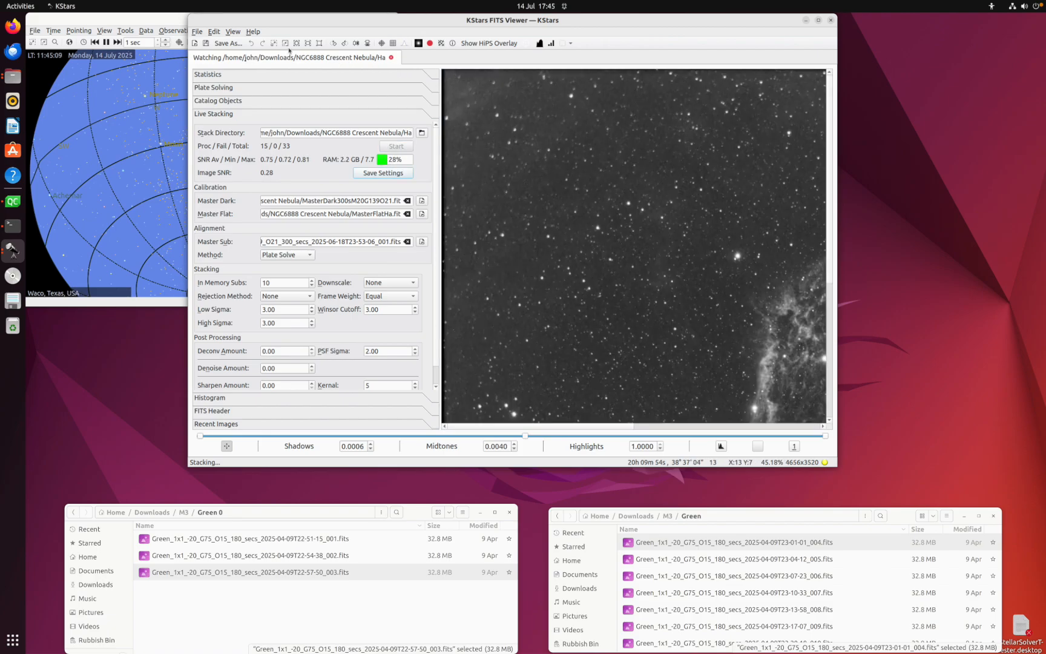
Step: Fit the whole Ha stack in view and review the downscale options, keeping None
{"action": "left_click", "coordinate": [308, 43]}
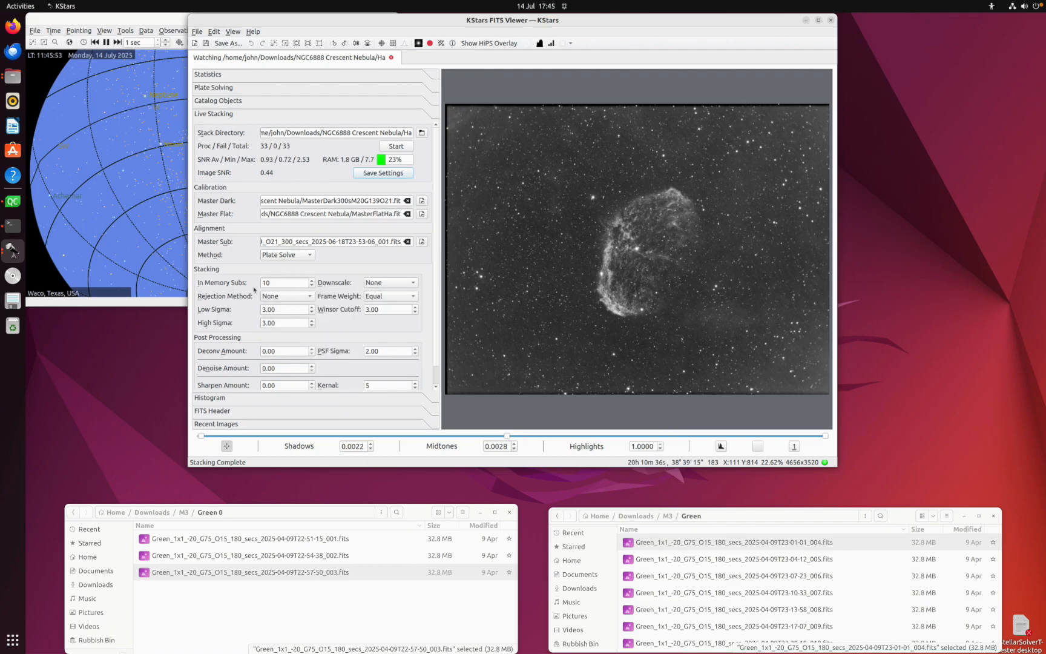
{"action": "left_click", "coordinate": [378, 284]}
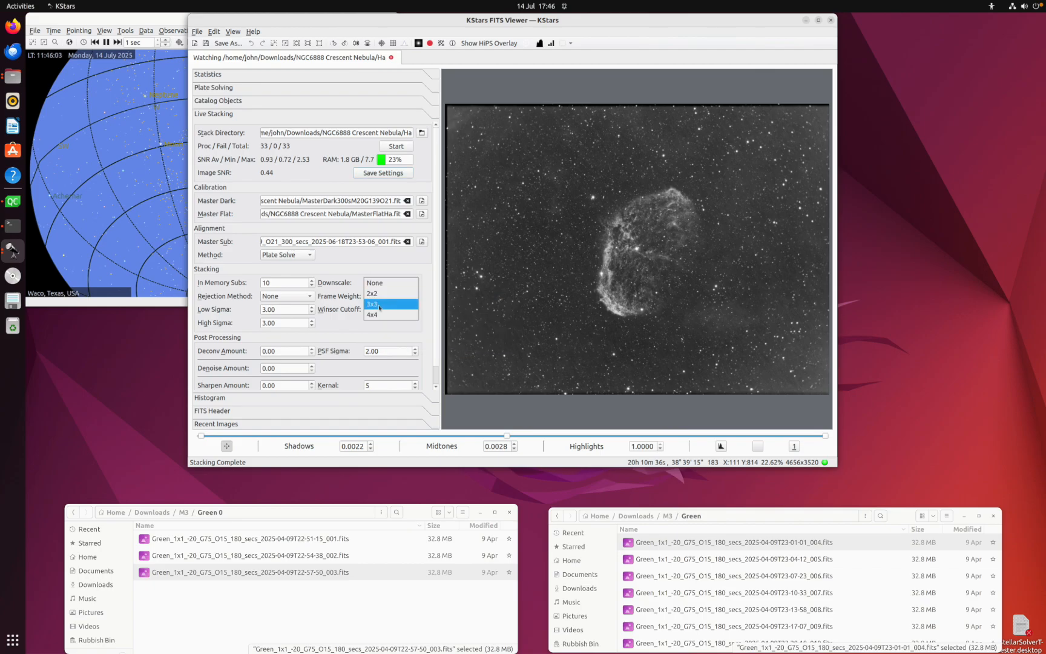
{"action": "left_click", "coordinate": [382, 286]}
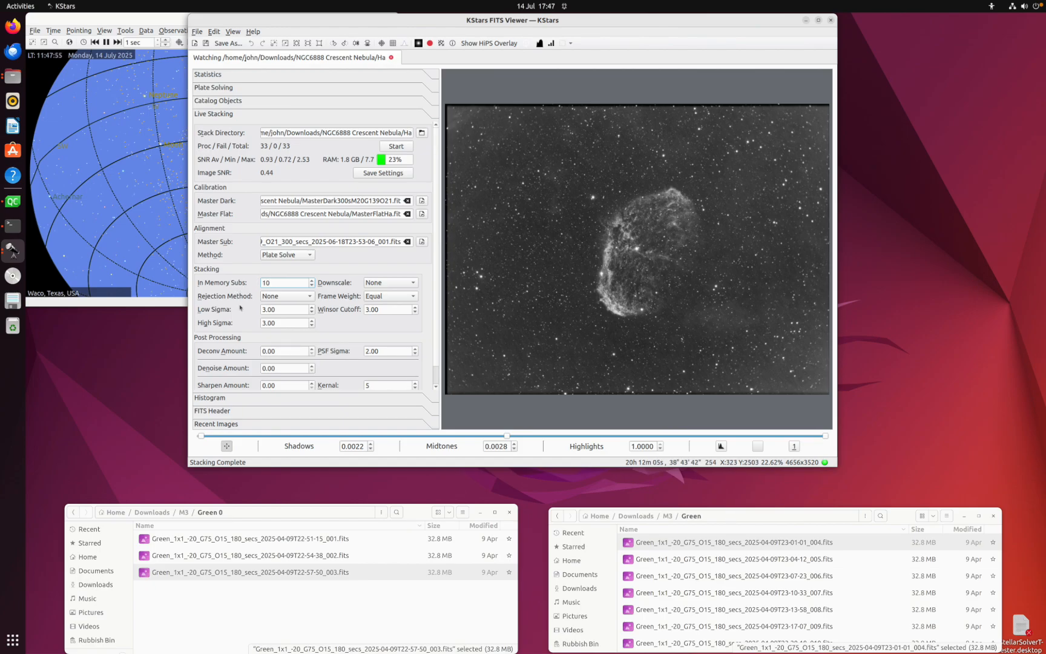
Step: Show the catalog objects, widen their list and look up the bright star beyond the nebula's upper rim
{"action": "mouse_move", "coordinate": [264, 279]}
{"action": "left_click", "coordinate": [452, 44]}
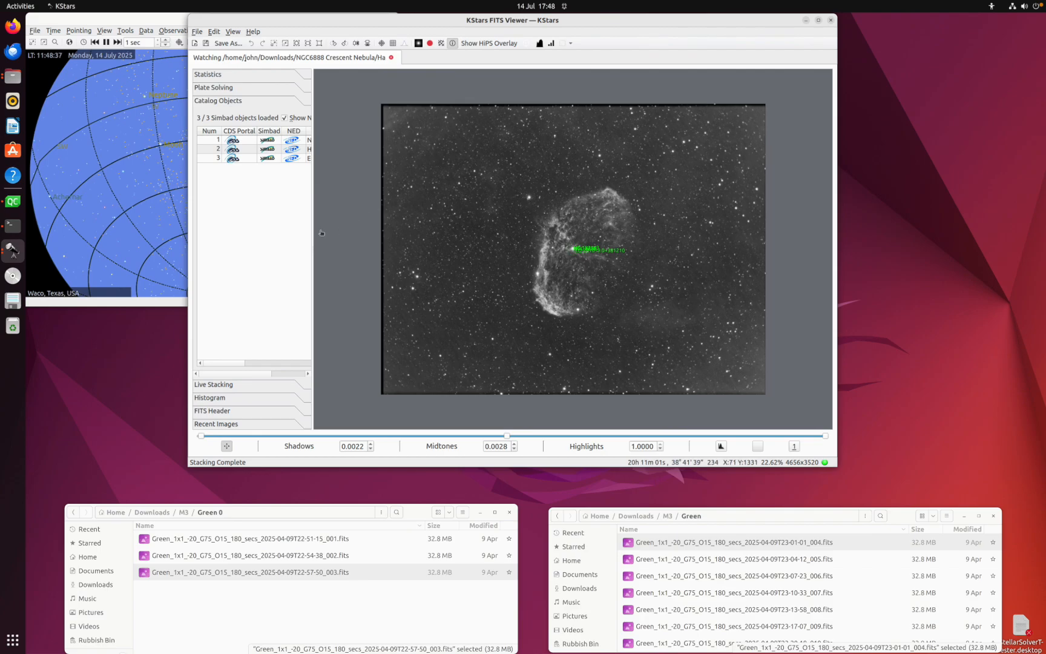
{"action": "left_click_drag", "start_coordinate": [309, 228], "coordinate": [371, 229]}
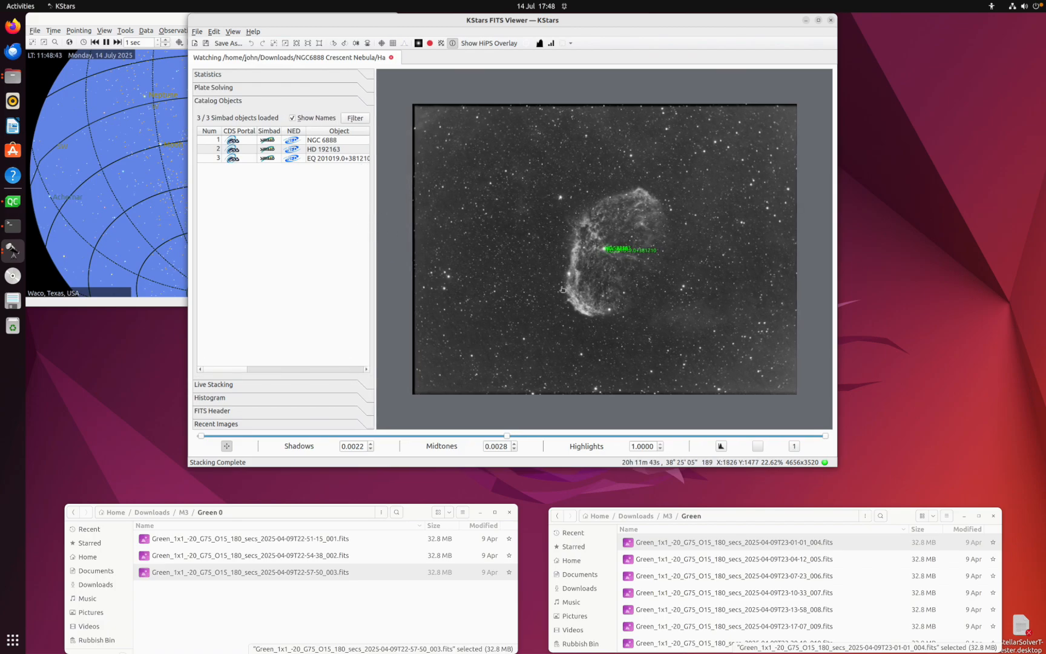
{"action": "left_click", "coordinate": [560, 198]}
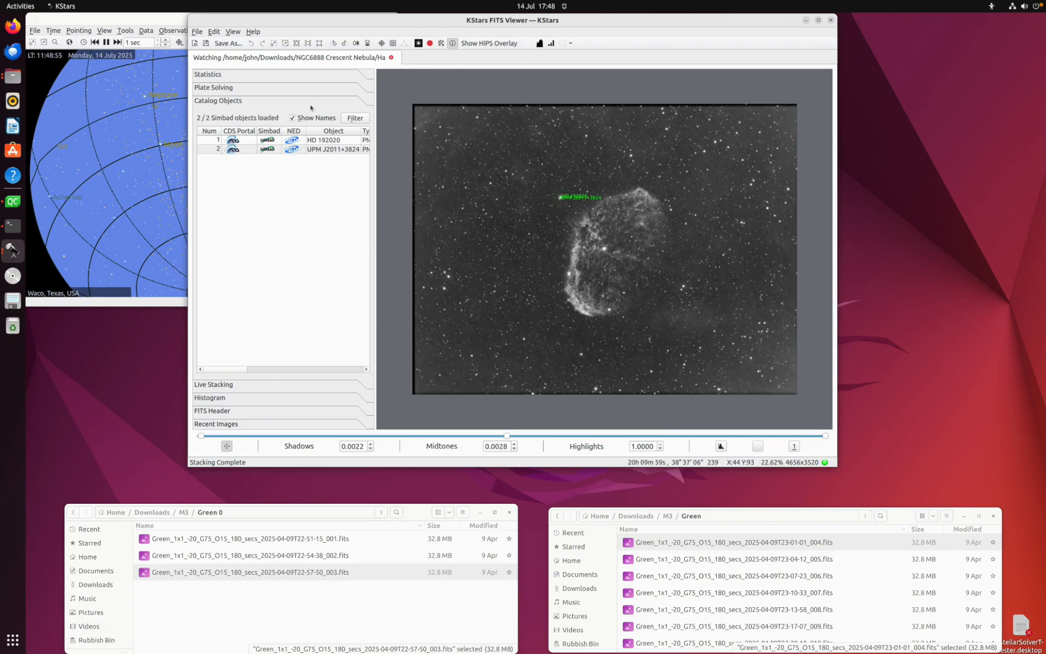
Step: Search for catalog objects inside a circle drawn on the star field beside the bright star HD 192020
{"action": "left_click", "coordinate": [274, 44]}
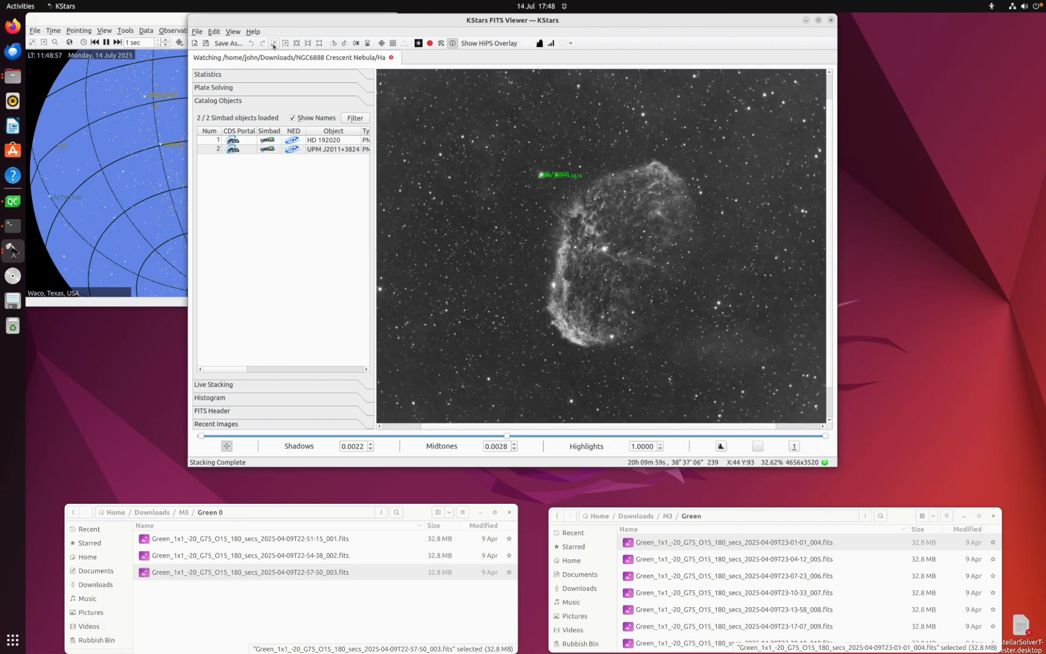
{"action": "left_click", "coordinate": [273, 44]}
{"action": "left_click", "coordinate": [274, 45]}
{"action": "left_click", "coordinate": [273, 44]}
{"action": "left_click", "coordinate": [274, 45]}
{"action": "left_click_drag", "start_coordinate": [468, 192], "coordinate": [641, 308]}
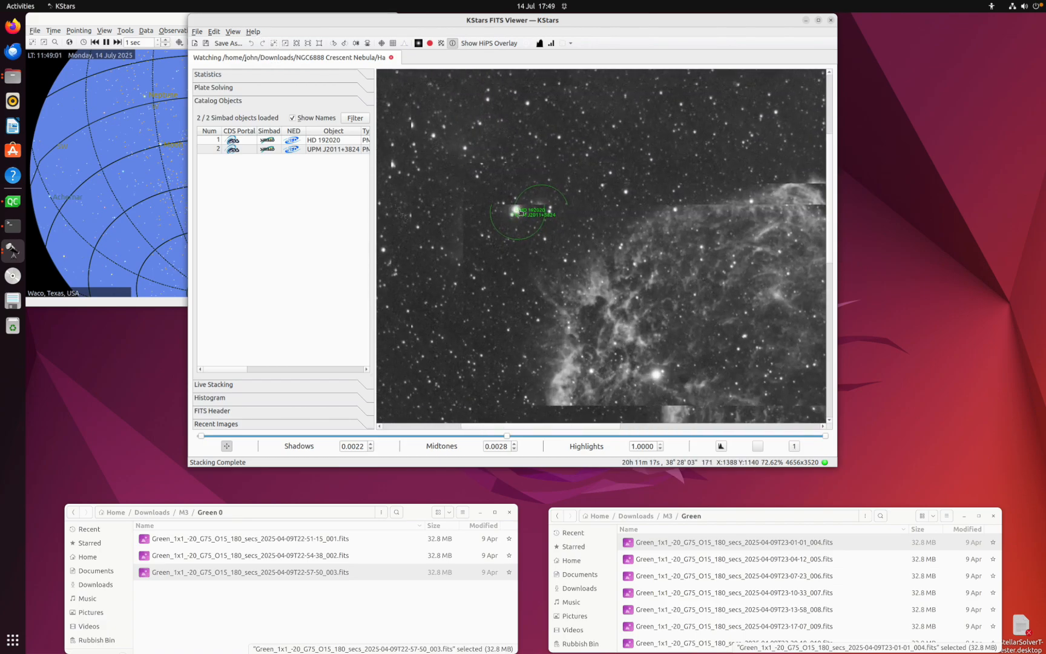
{"action": "left_click", "coordinate": [513, 210]}
{"action": "left_click_drag", "start_coordinate": [513, 210], "coordinate": [594, 247]}
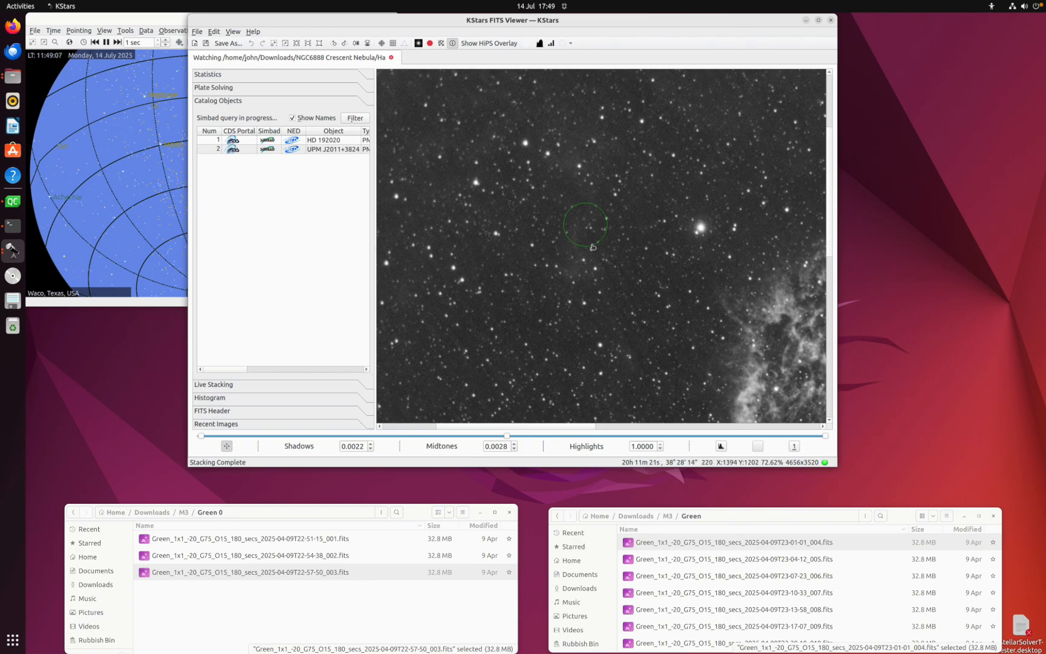
Step: Search for catalog objects in a circle around the bright star and highlight HD 192020 in the results
{"action": "left_click_drag", "start_coordinate": [677, 272], "coordinate": [651, 270]}
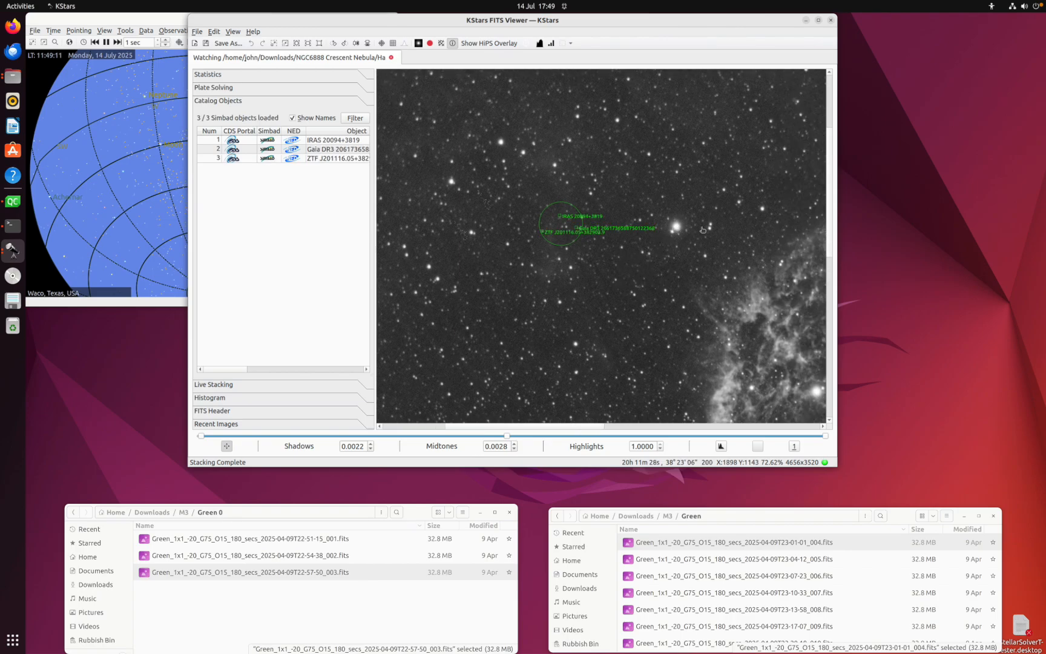
{"action": "left_click_drag", "start_coordinate": [677, 229], "coordinate": [683, 253]}
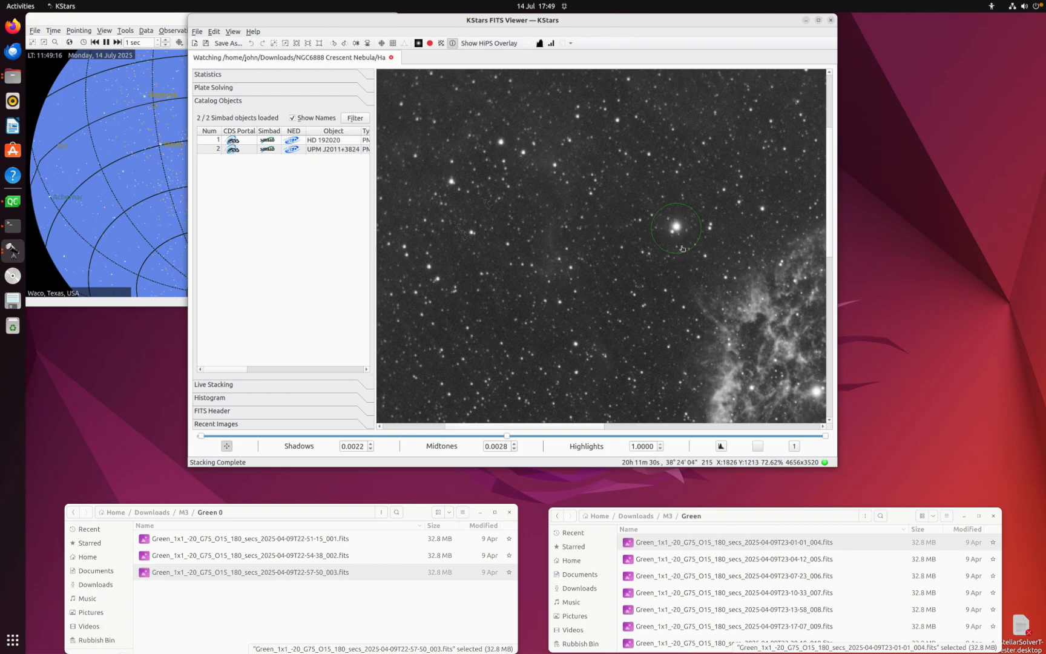
{"action": "left_click", "coordinate": [314, 141]}
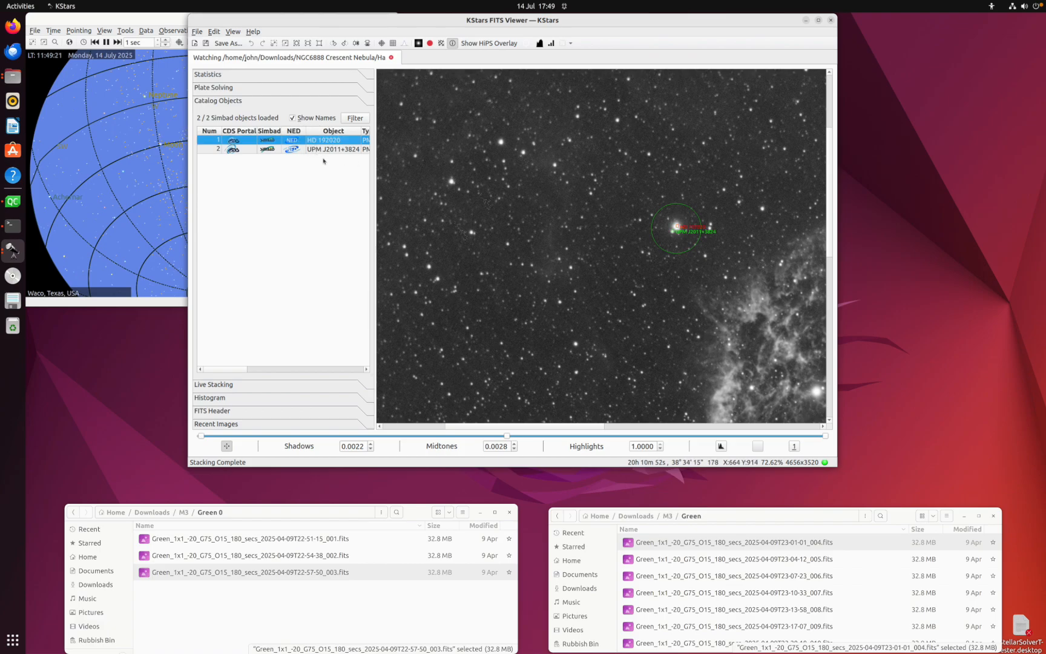
{"action": "left_click", "coordinate": [674, 225]}
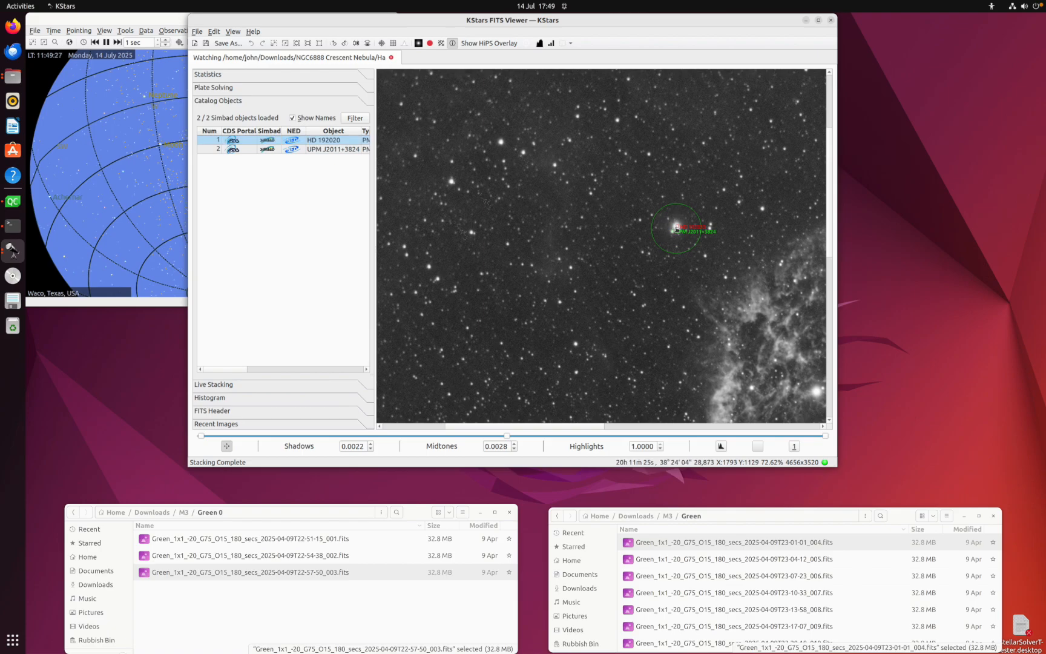
{"action": "right_click", "coordinate": [674, 225]}
{"action": "left_click_drag", "start_coordinate": [676, 232], "coordinate": [662, 219]}
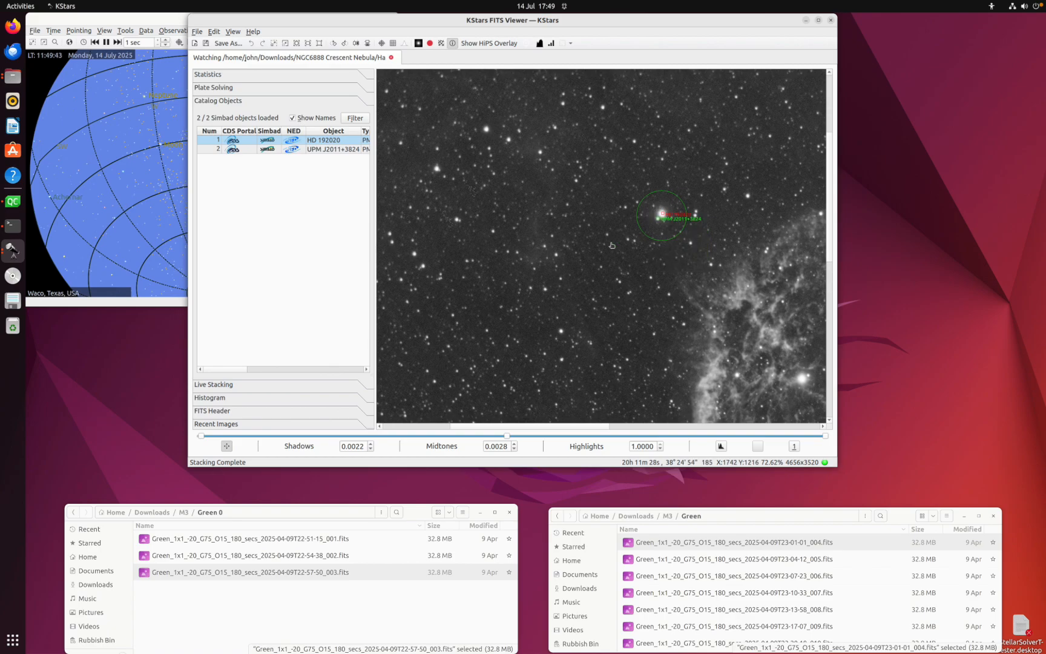
Step: Turn off the catalog objects and return to the Live Stacking settings with the whole image fitted in view
{"action": "left_click", "coordinate": [453, 44]}
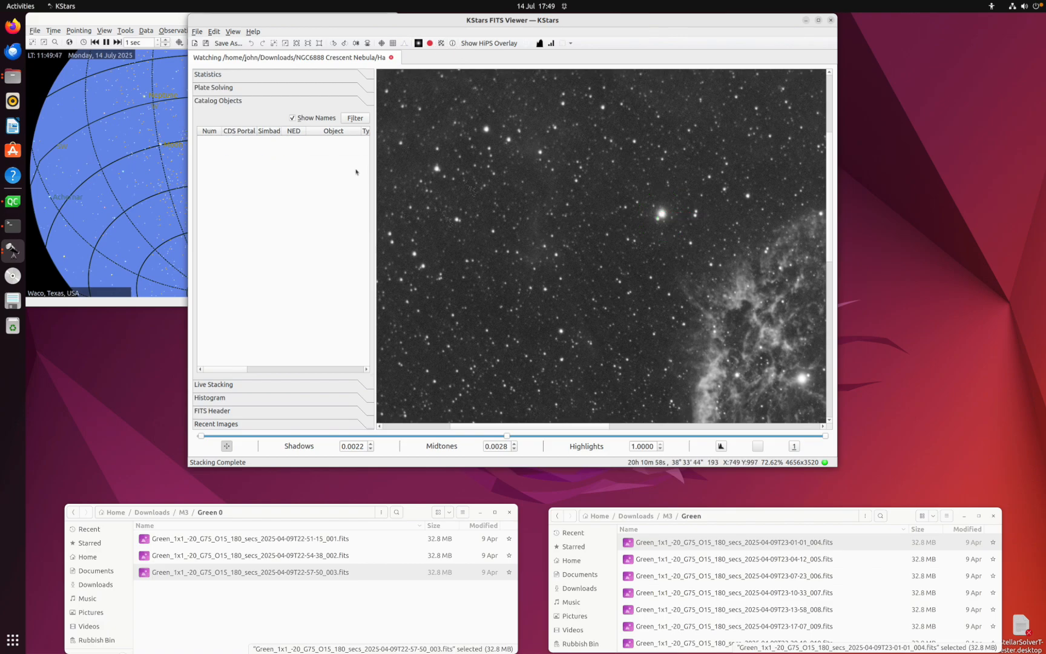
{"action": "left_click", "coordinate": [228, 385]}
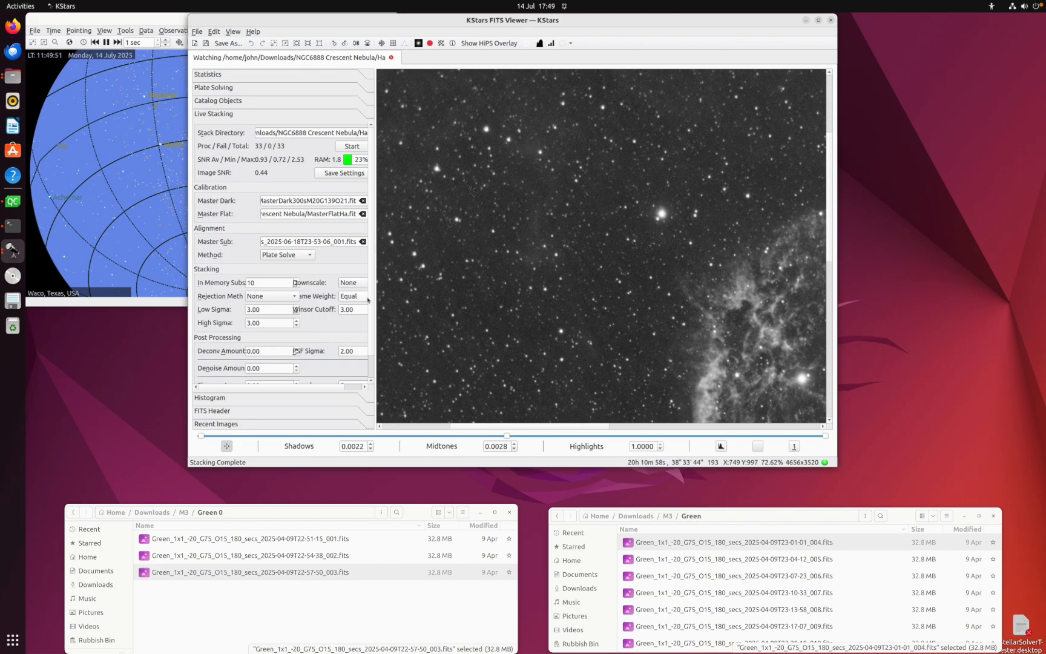
{"action": "left_click_drag", "start_coordinate": [375, 300], "coordinate": [397, 296]}
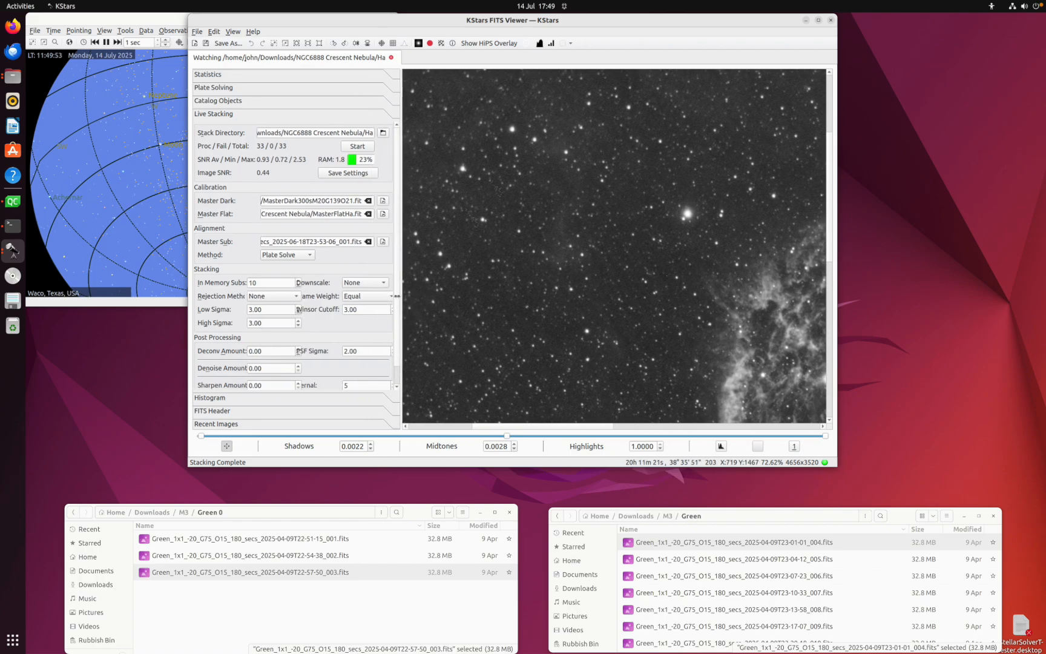
{"action": "left_click", "coordinate": [689, 257]}
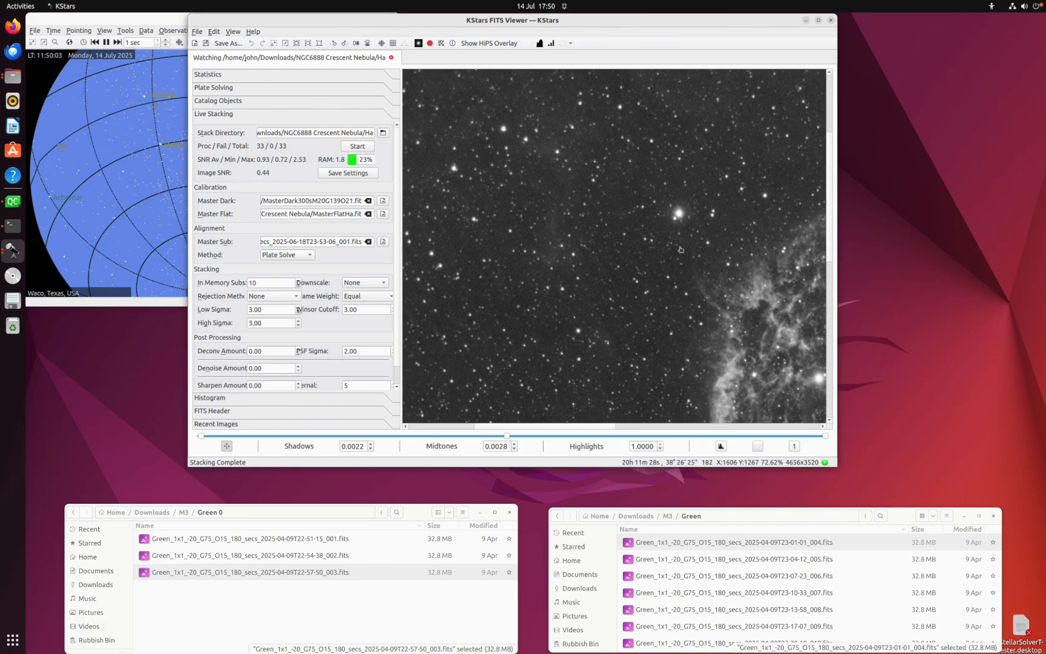
{"action": "left_click", "coordinate": [307, 43]}
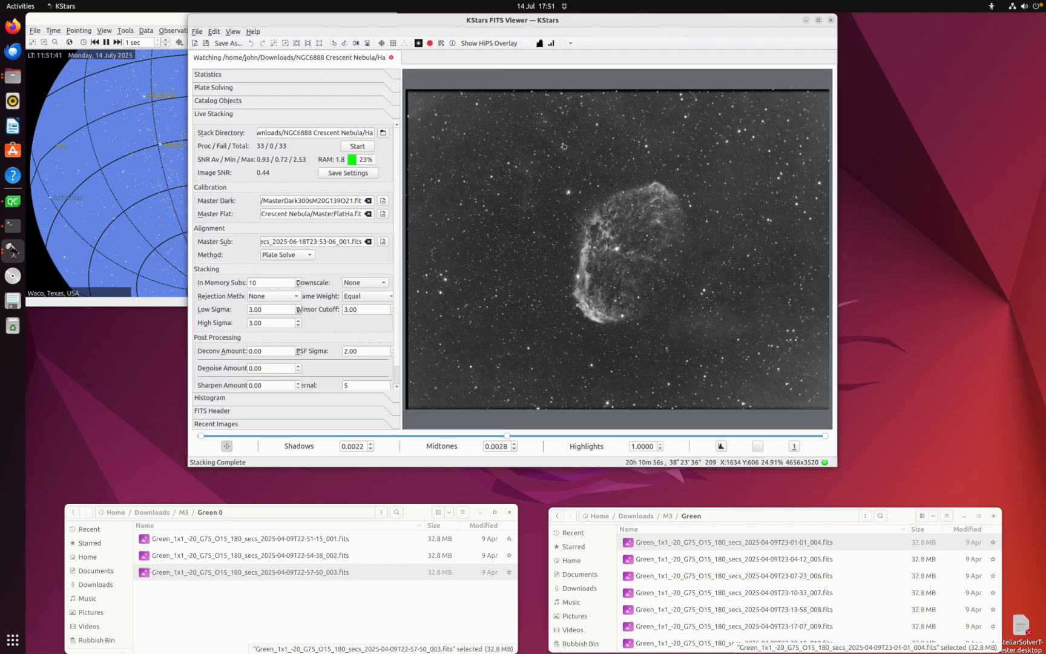
Step: Open a second live stacking window and place it so that both FITS Viewer windows are accessible
{"action": "left_click", "coordinate": [34, 32]}
{"action": "left_click", "coordinate": [61, 62]}
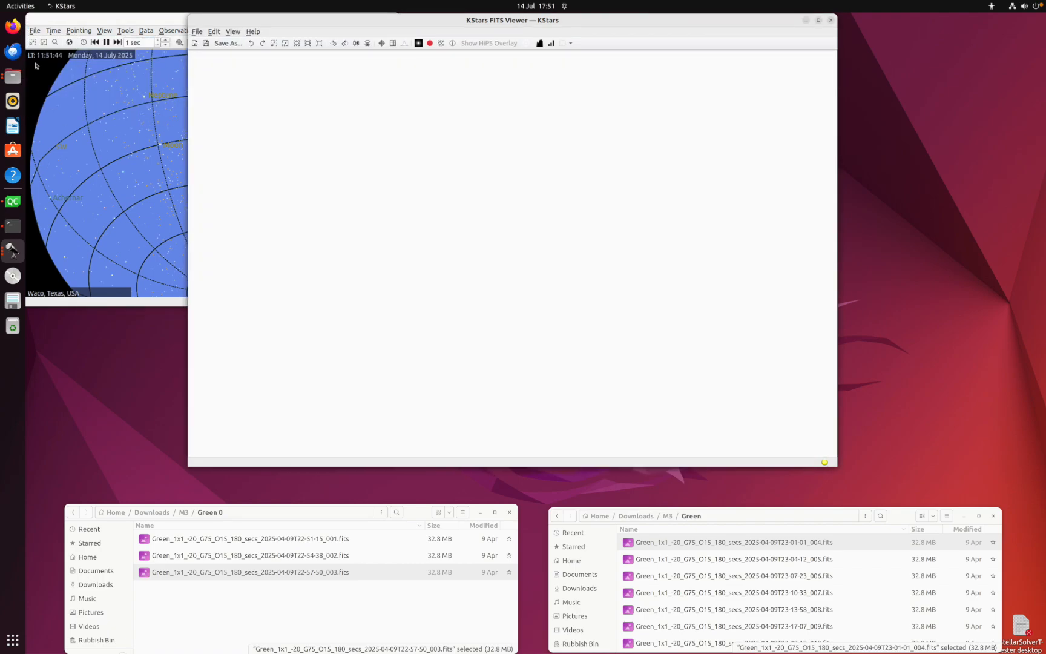
{"action": "left_click_drag", "start_coordinate": [359, 20], "coordinate": [445, 97]}
{"action": "left_click", "coordinate": [532, 20]}
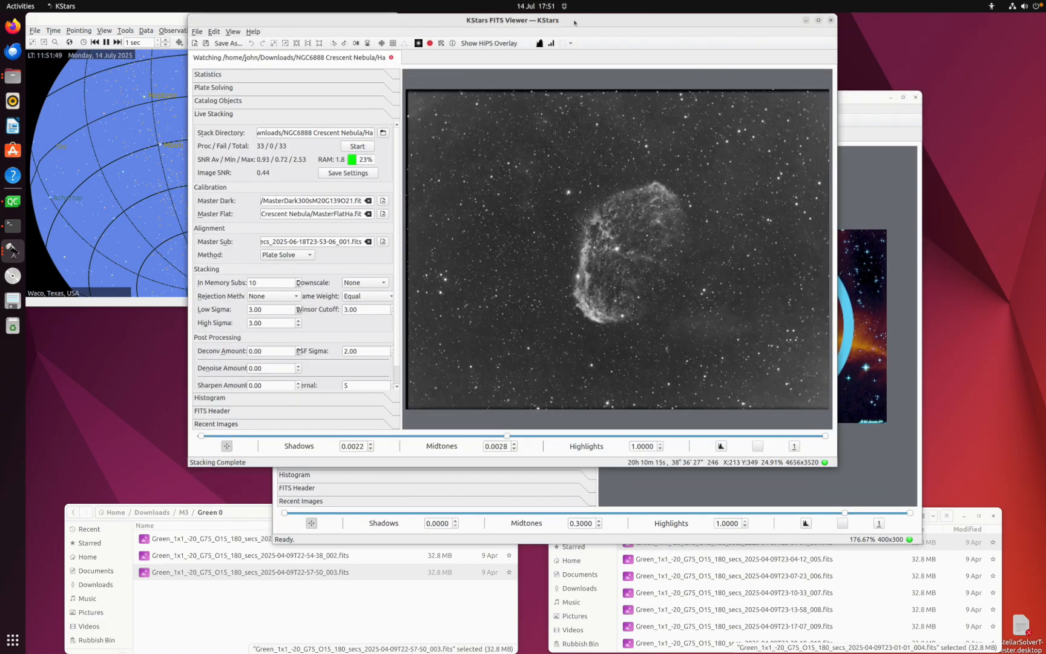
{"action": "left_click", "coordinate": [873, 99]}
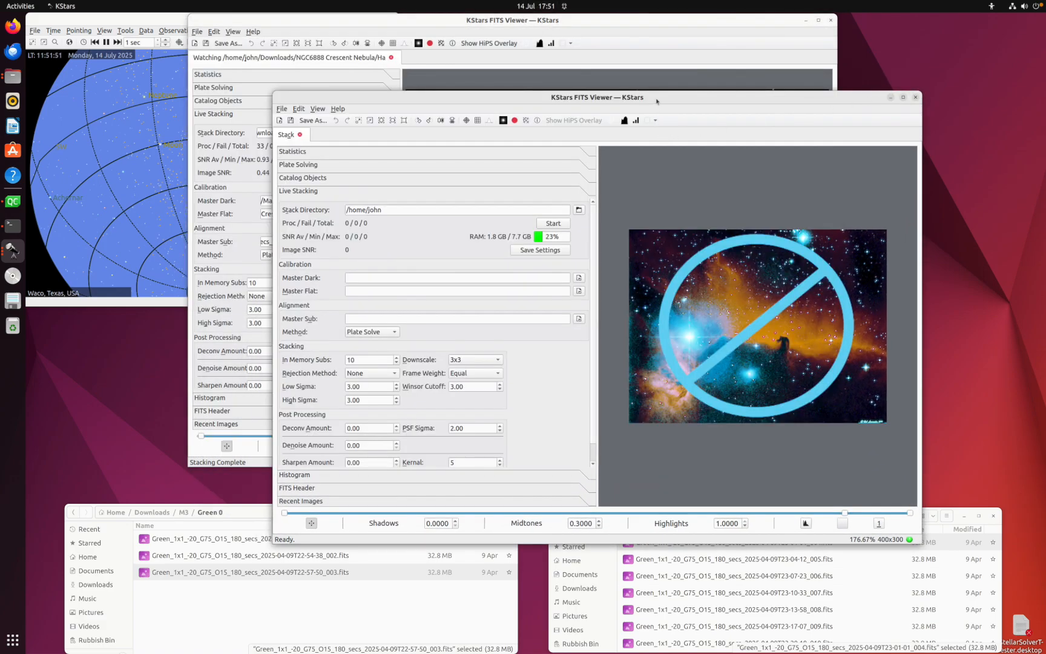
{"action": "left_click_drag", "start_coordinate": [669, 98], "coordinate": [711, 73]}
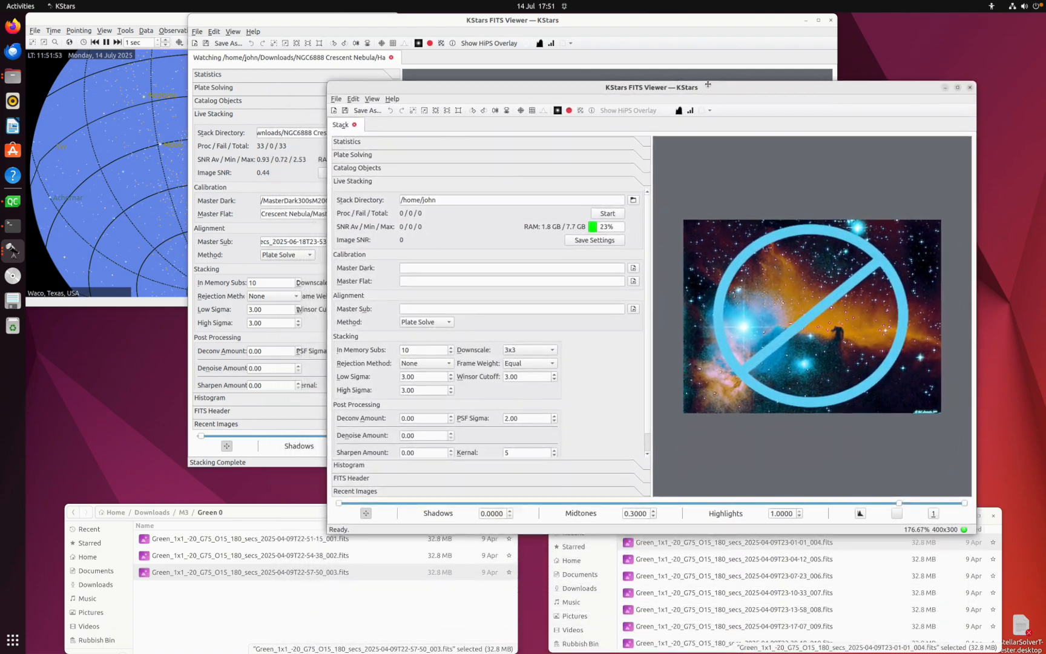
Step: Set the new window's stack directory to the Downloads/M3/Green folder
{"action": "left_click", "coordinate": [633, 200]}
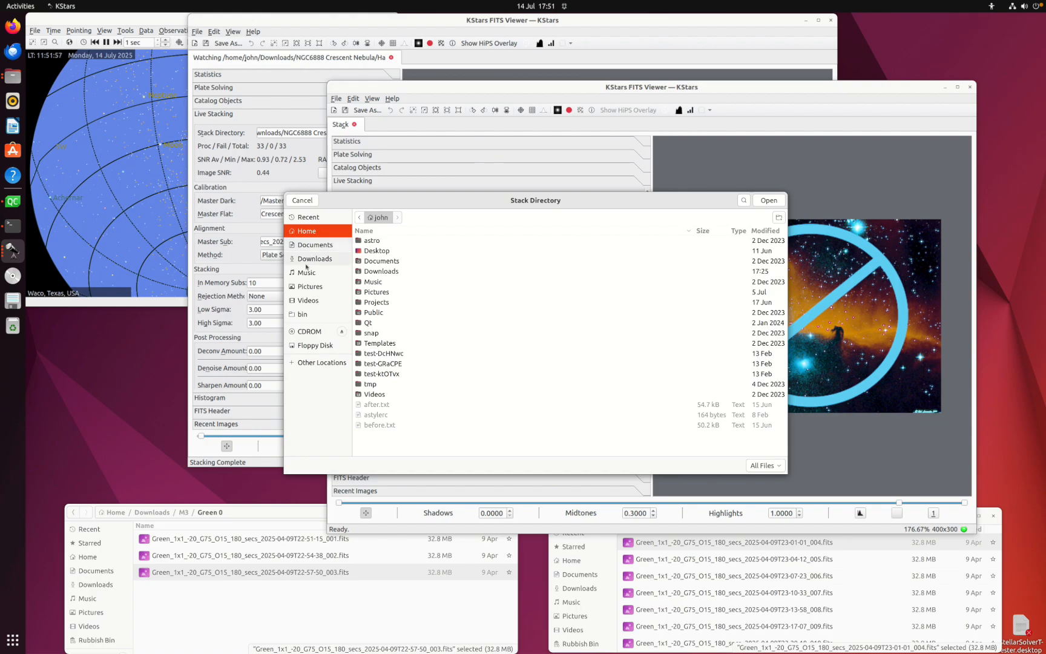
{"action": "left_click", "coordinate": [306, 258]}
{"action": "double_click", "coordinate": [378, 241]}
{"action": "left_click", "coordinate": [386, 241]}
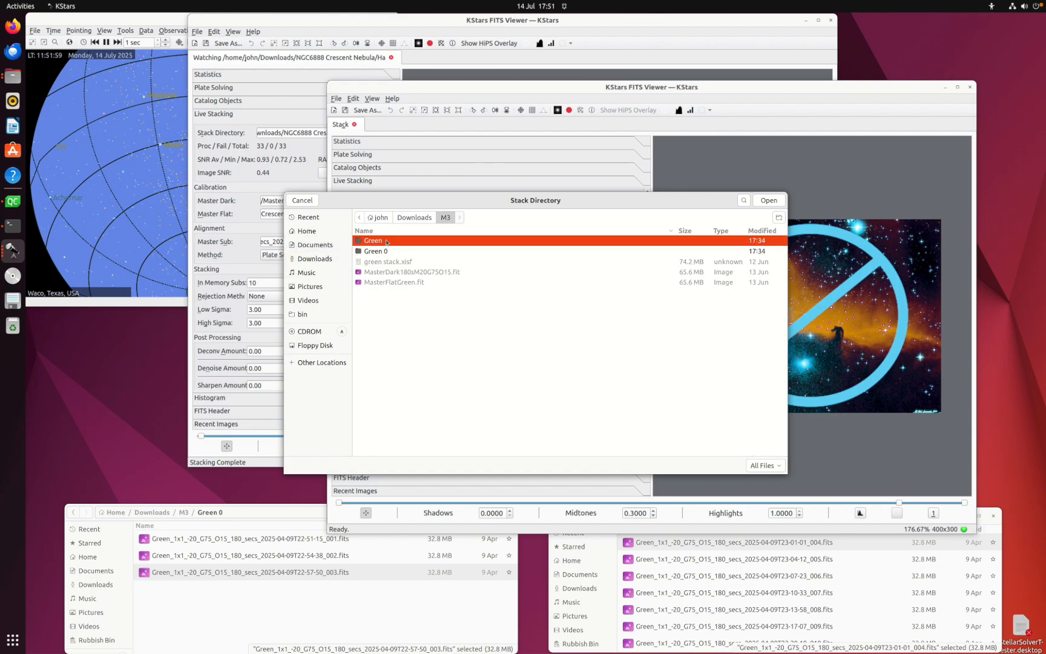
{"action": "double_click", "coordinate": [386, 241]}
{"action": "left_click", "coordinate": [769, 199]}
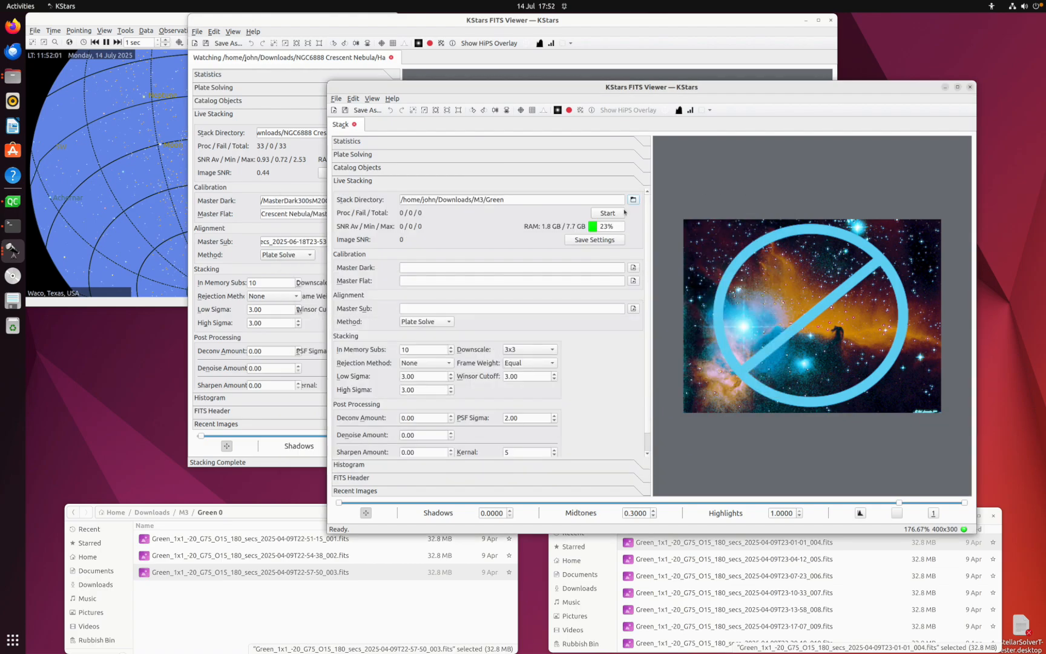
Step: Set the downscale to 4x4, start stacking the M3 Green subs and compare both viewer windows
{"action": "left_click", "coordinate": [519, 350]}
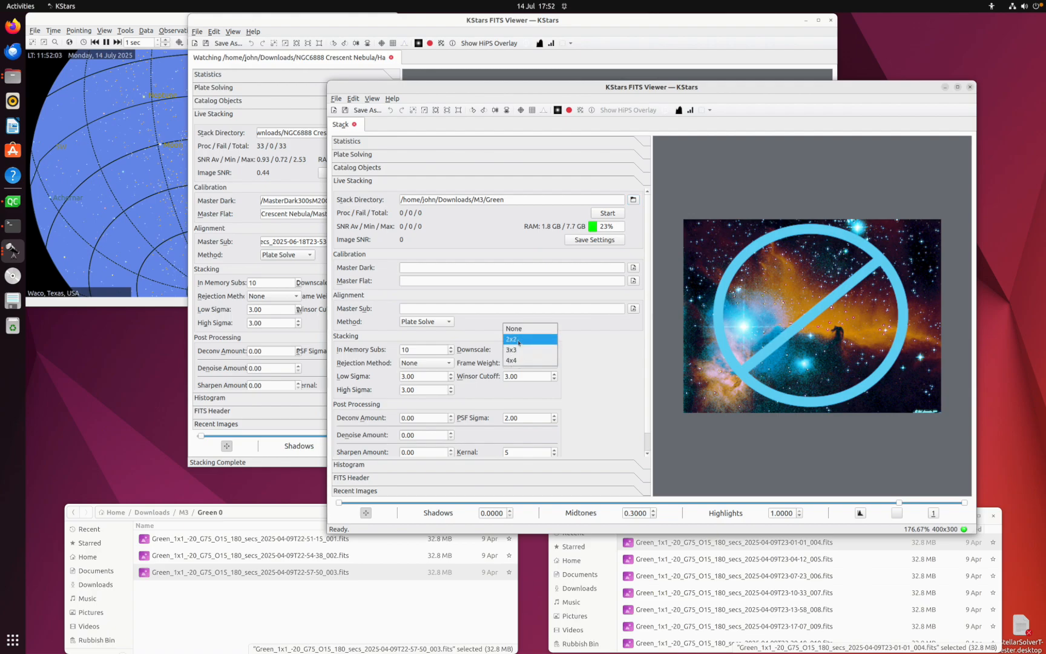
{"action": "left_click", "coordinate": [519, 360]}
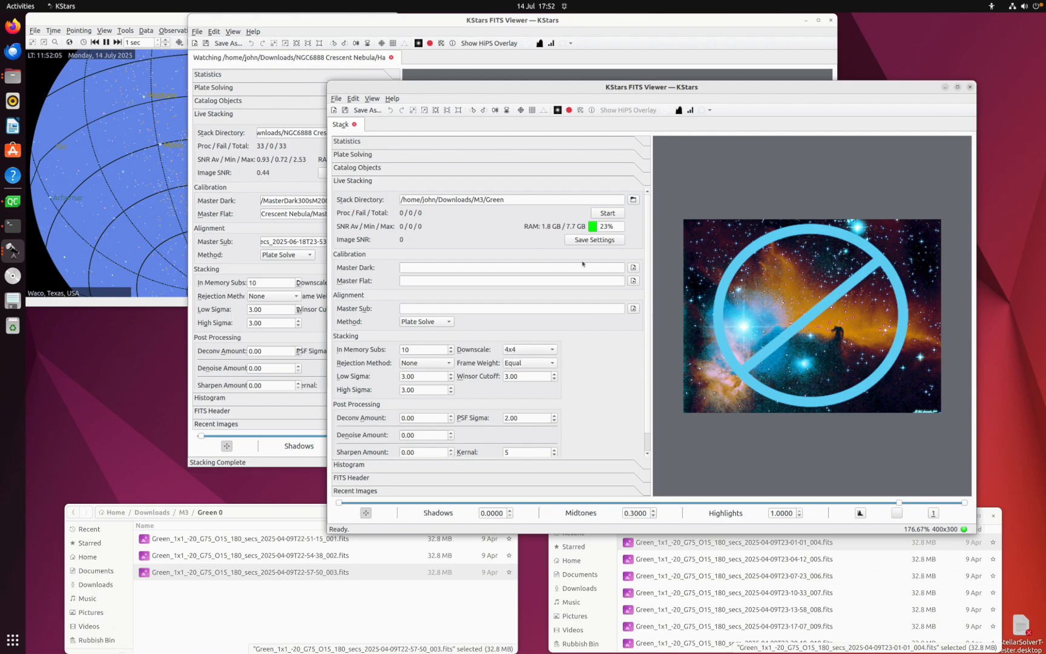
{"action": "left_click", "coordinate": [614, 212]}
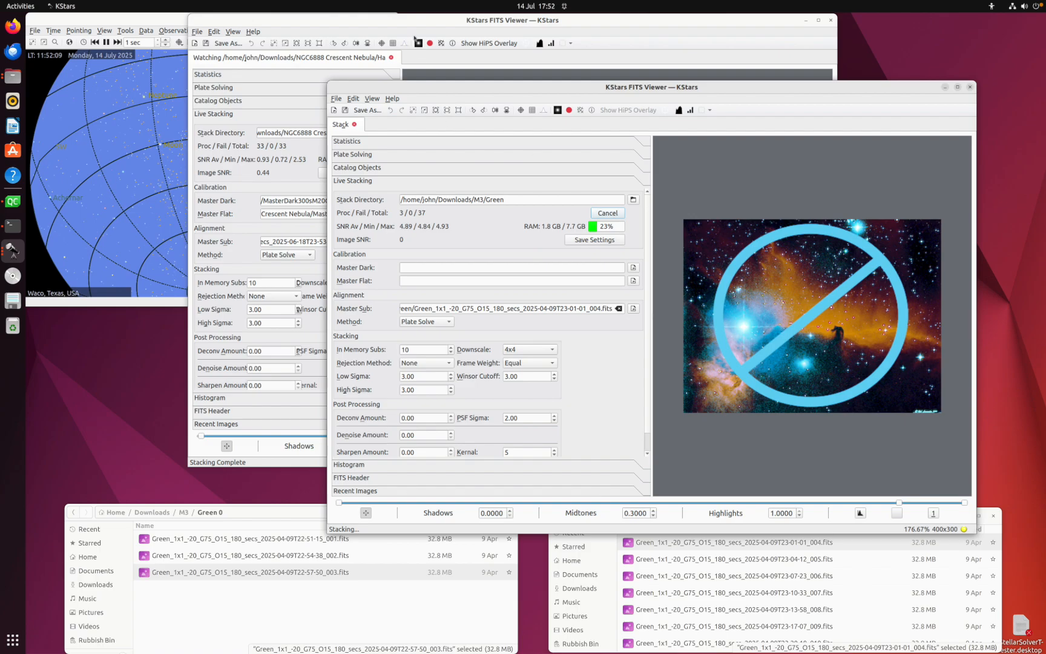
{"action": "left_click", "coordinate": [327, 22]}
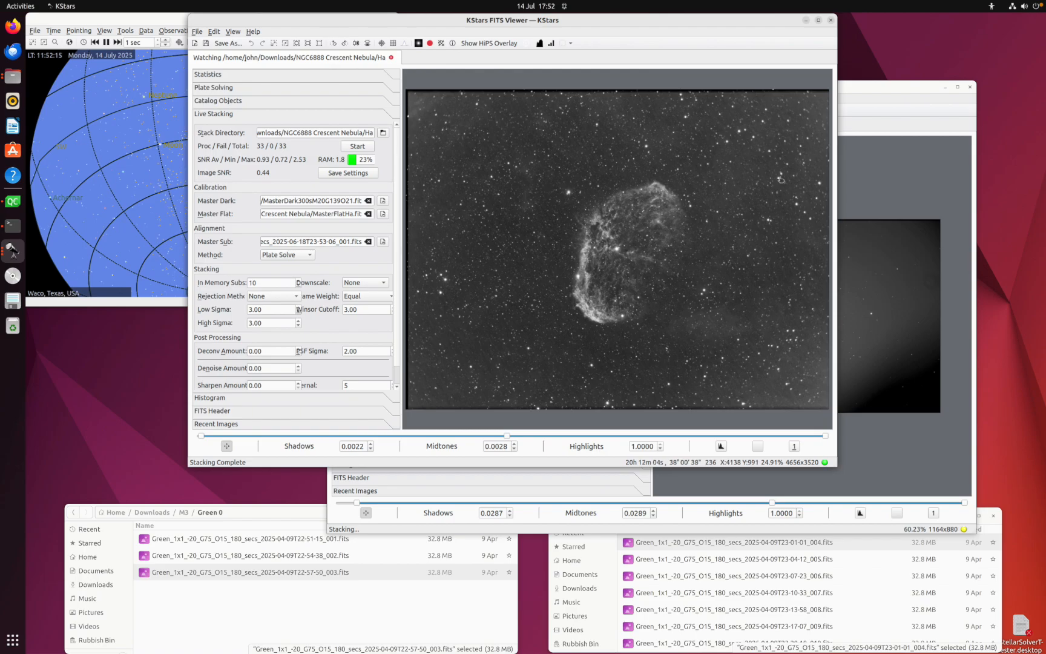
{"action": "left_click", "coordinate": [895, 87]}
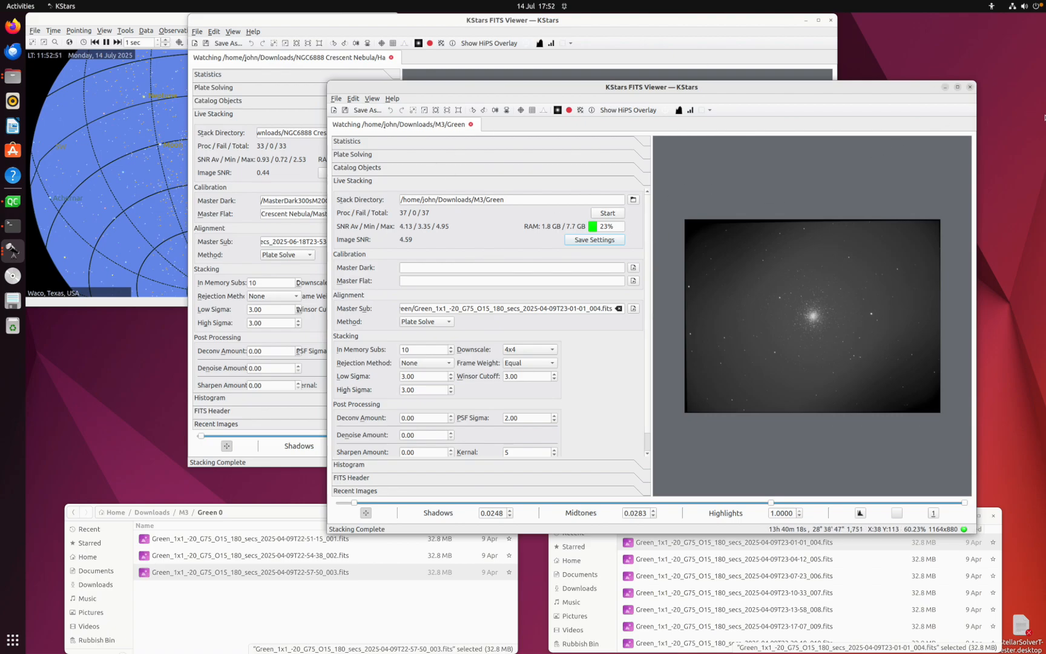
Step: Close both FITS Viewer windows and open Ekos
{"action": "left_click", "coordinate": [970, 87]}
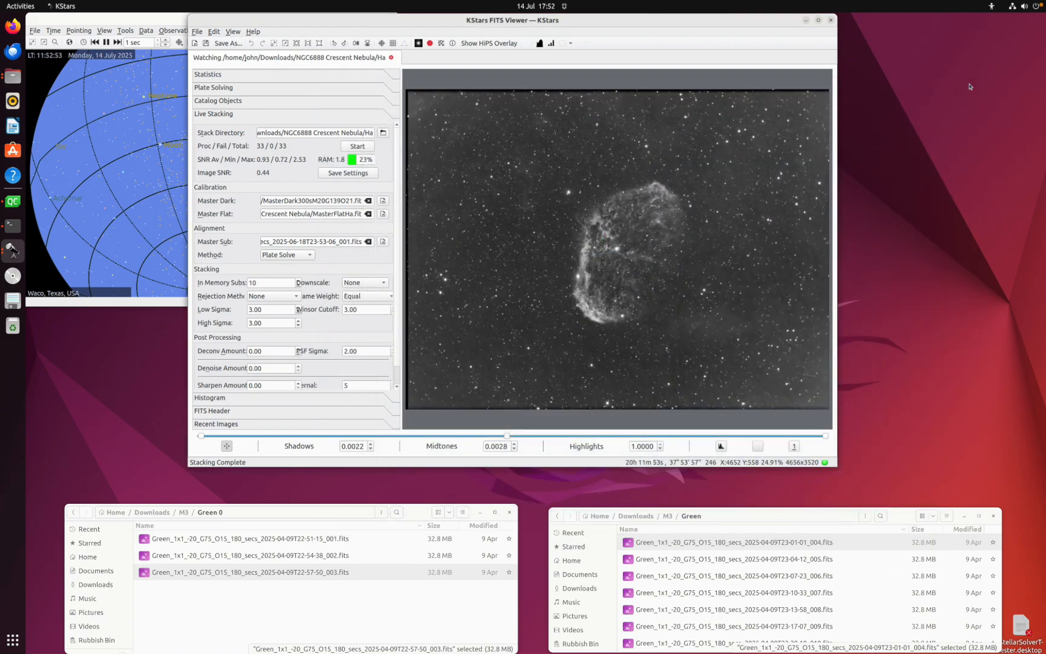
{"action": "left_click", "coordinate": [831, 20]}
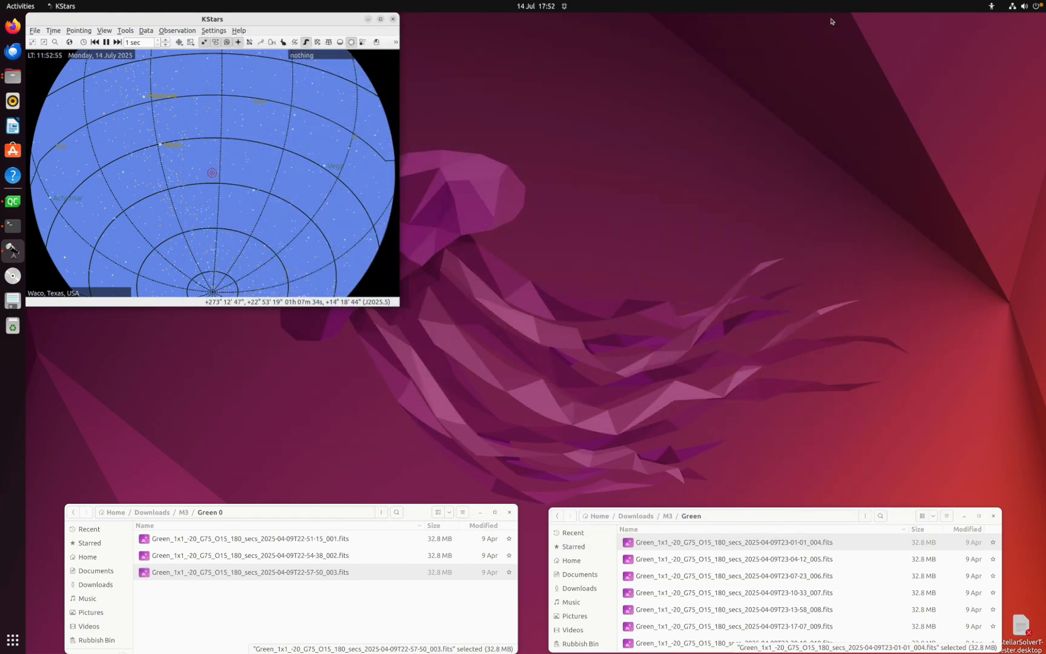
{"action": "left_click", "coordinate": [35, 32]}
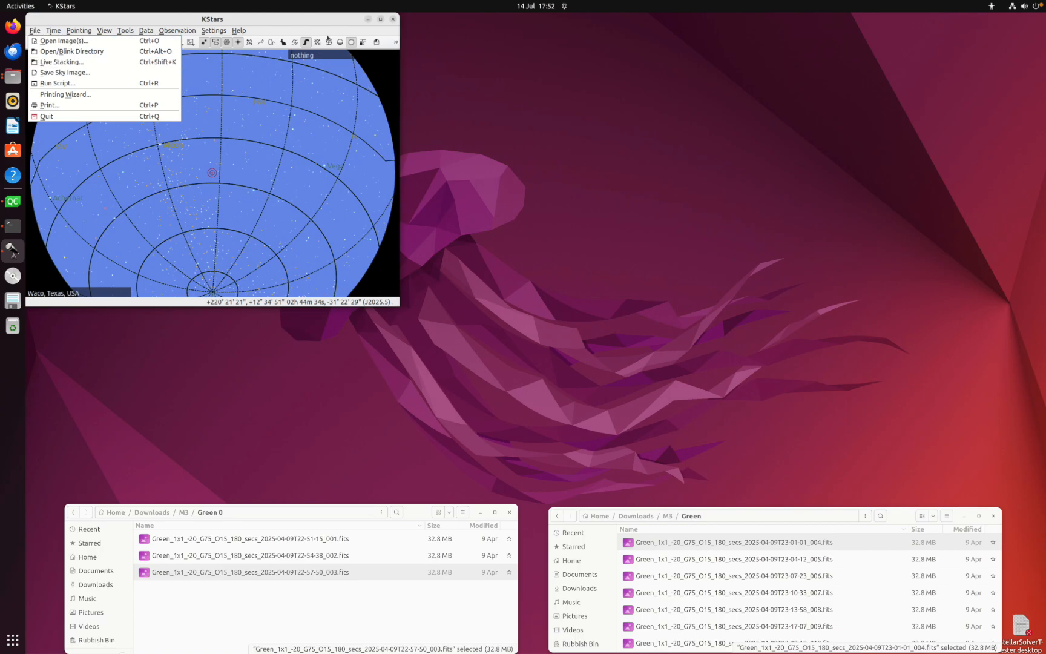
{"action": "left_click", "coordinate": [376, 42]}
{"action": "left_click", "coordinate": [375, 42]}
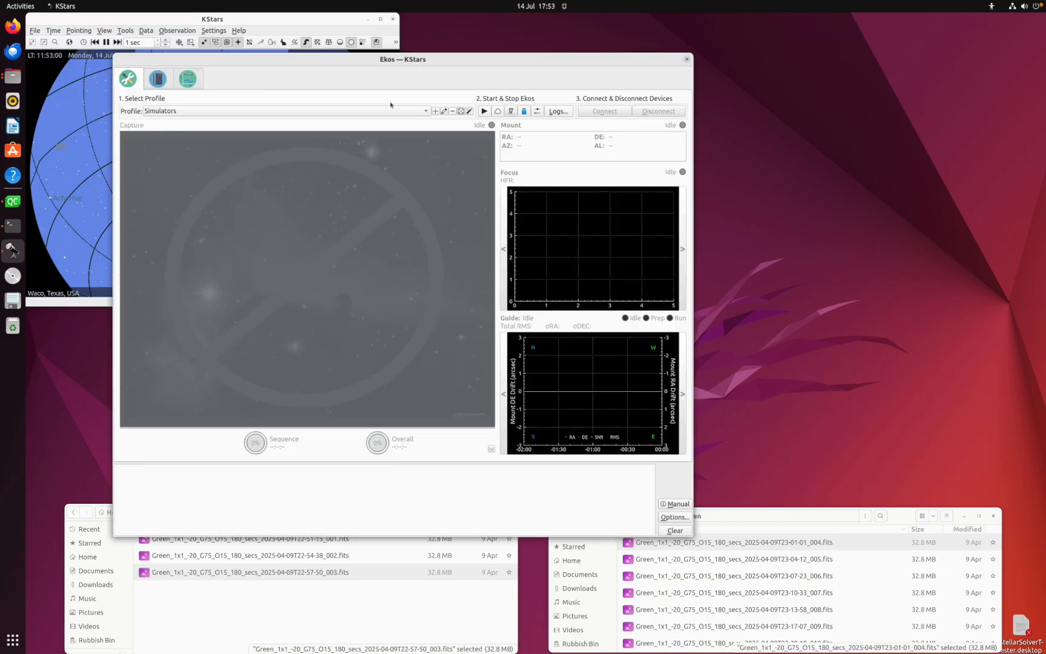
Step: Enable single window capture in the FITS settings reached from the Ekos options, apply the change and close Ekos
{"action": "left_click", "coordinate": [669, 519]}
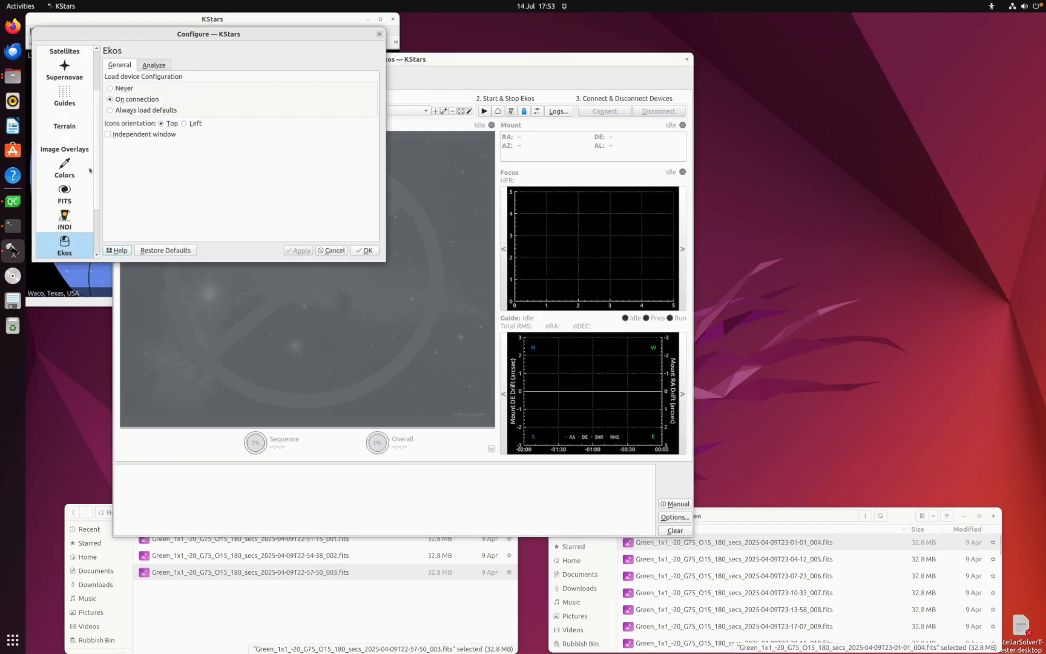
{"action": "left_click", "coordinate": [61, 195]}
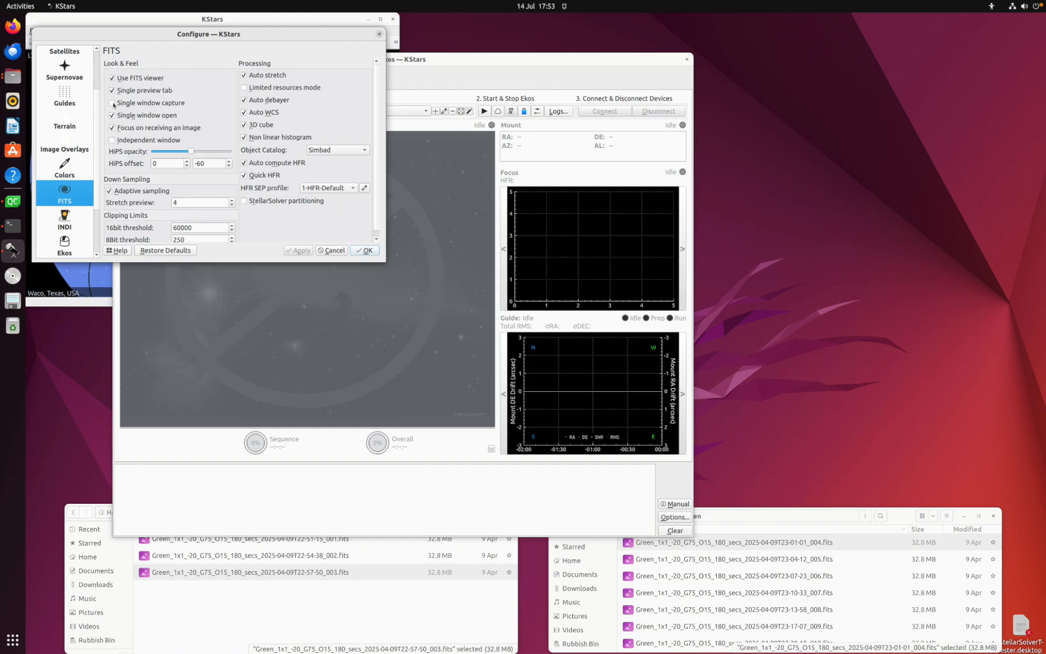
{"action": "left_click", "coordinate": [113, 104]}
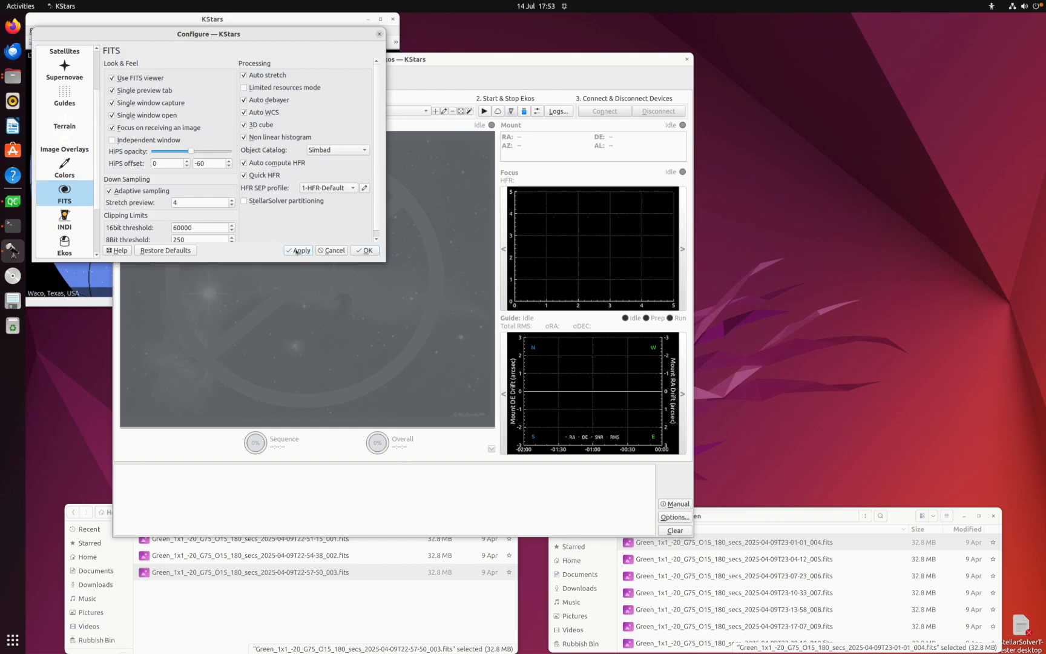
{"action": "left_click", "coordinate": [363, 251]}
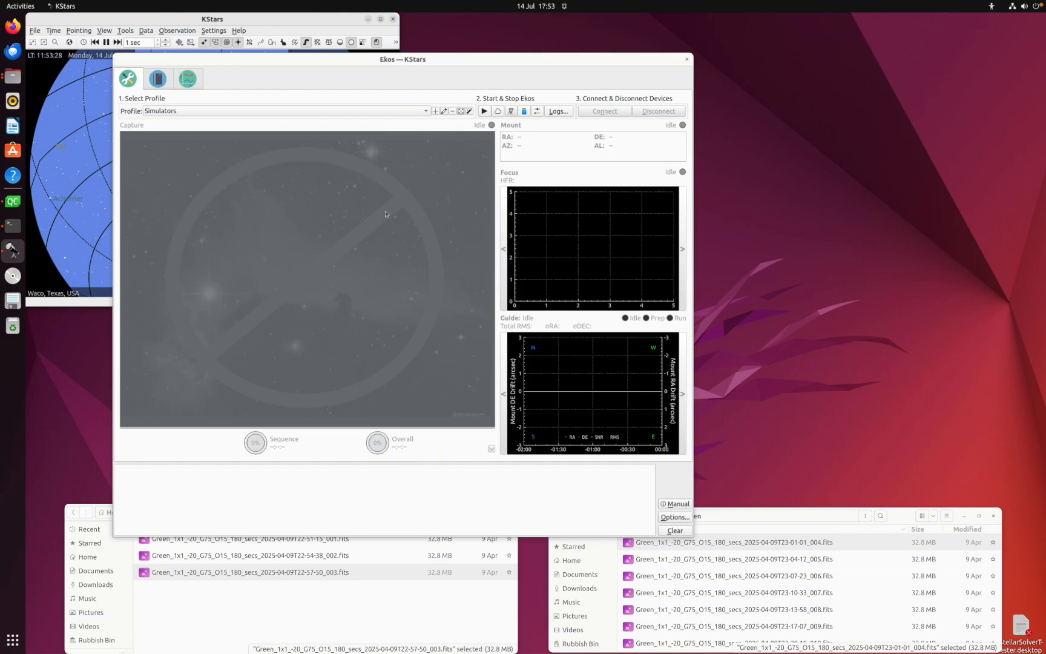
{"action": "left_click", "coordinate": [687, 59]}
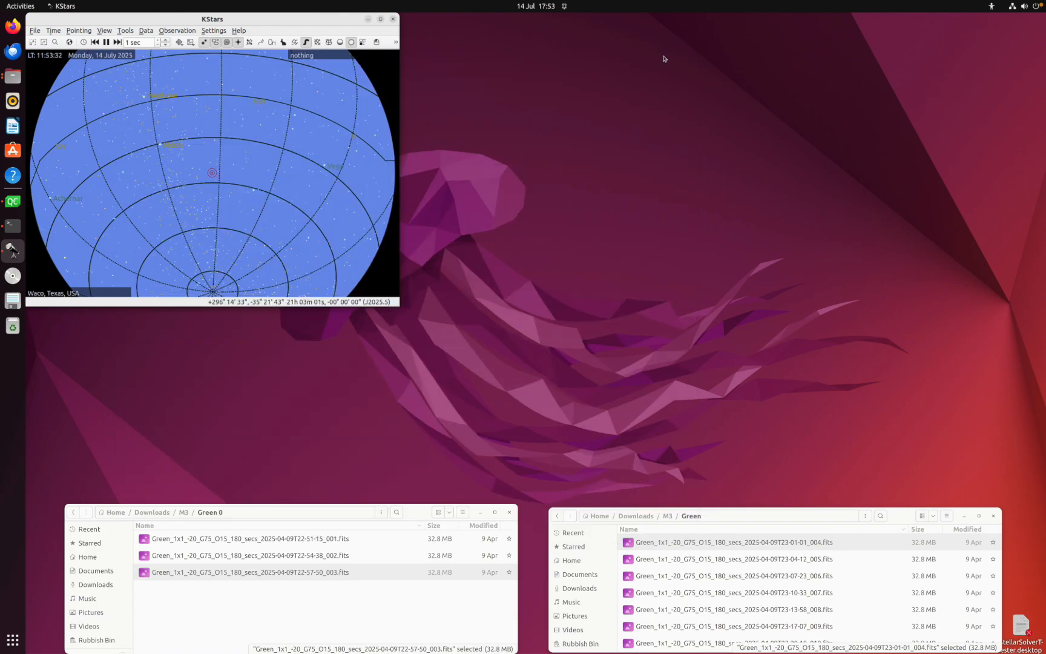
Step: Open a new live stacking FITS Viewer window and move it clear of the main sky map's menus
{"action": "left_click", "coordinate": [38, 30]}
{"action": "left_click", "coordinate": [42, 65]}
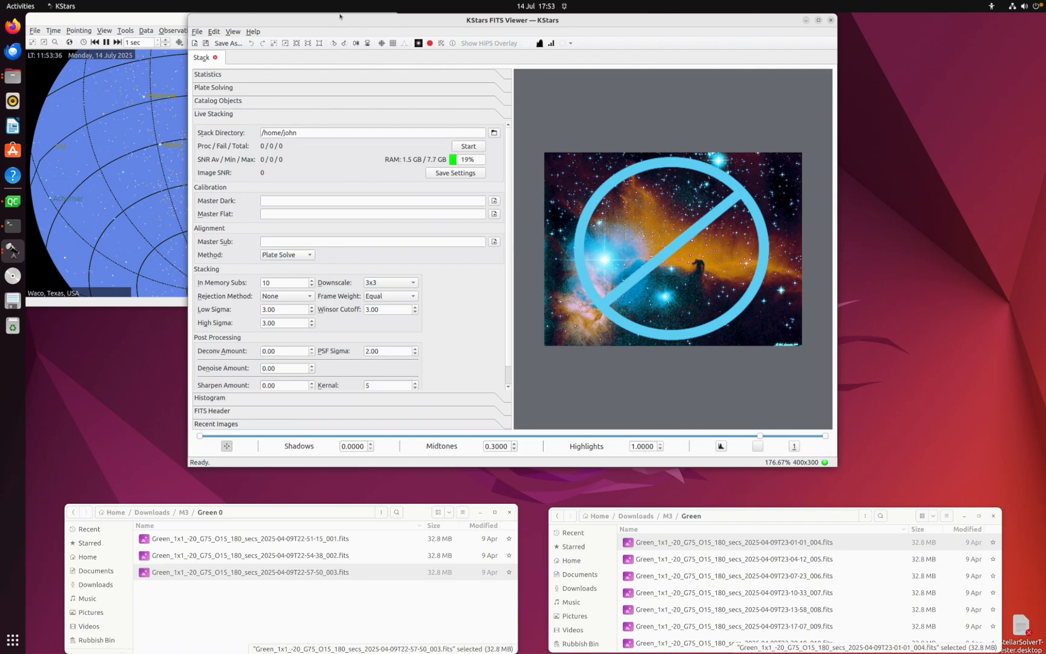
{"action": "left_click_drag", "start_coordinate": [339, 16], "coordinate": [370, 34]}
Step: Set the stack directory to Downloads/M3/Green and start stacking its subs
{"action": "left_click", "coordinate": [525, 151]}
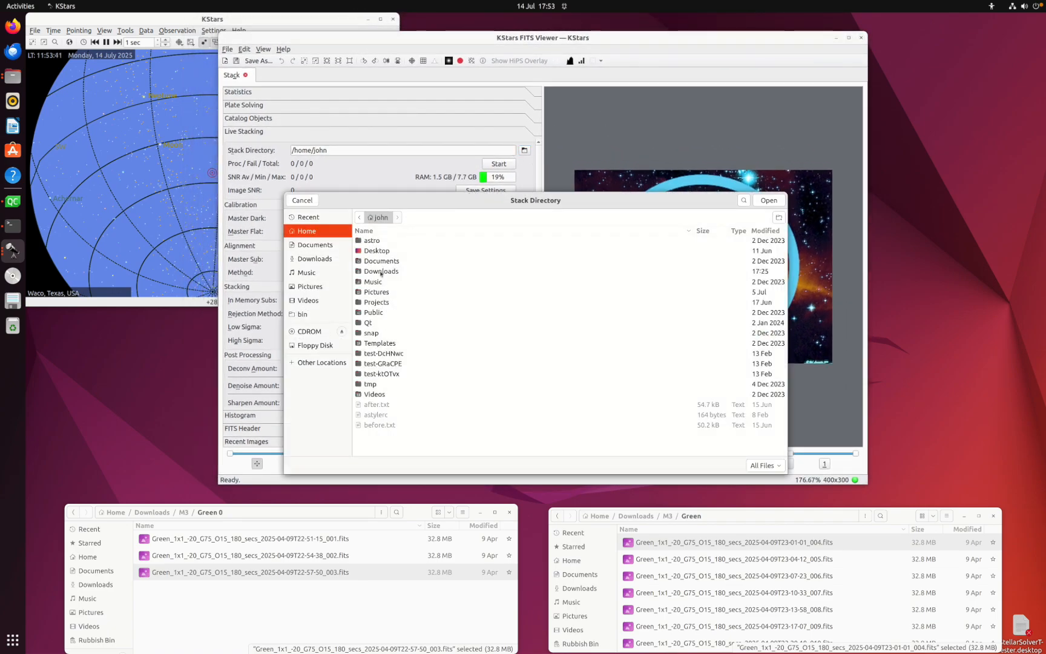
{"action": "double_click", "coordinate": [381, 272]}
{"action": "double_click", "coordinate": [377, 255]}
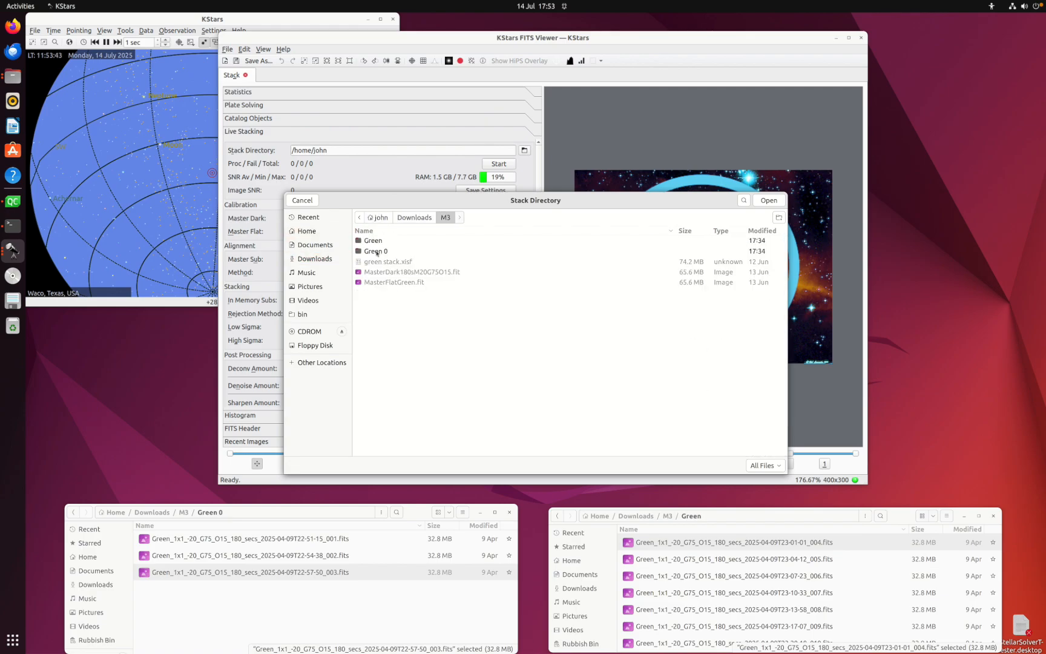
{"action": "double_click", "coordinate": [373, 240]}
{"action": "left_click", "coordinate": [769, 200]}
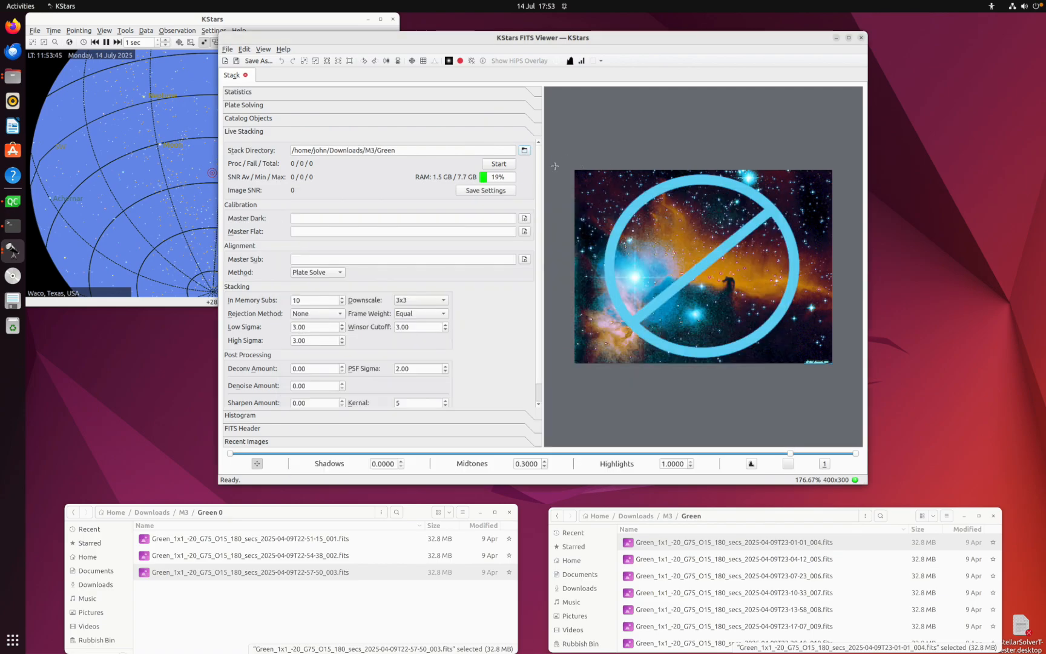
{"action": "left_click", "coordinate": [503, 166]}
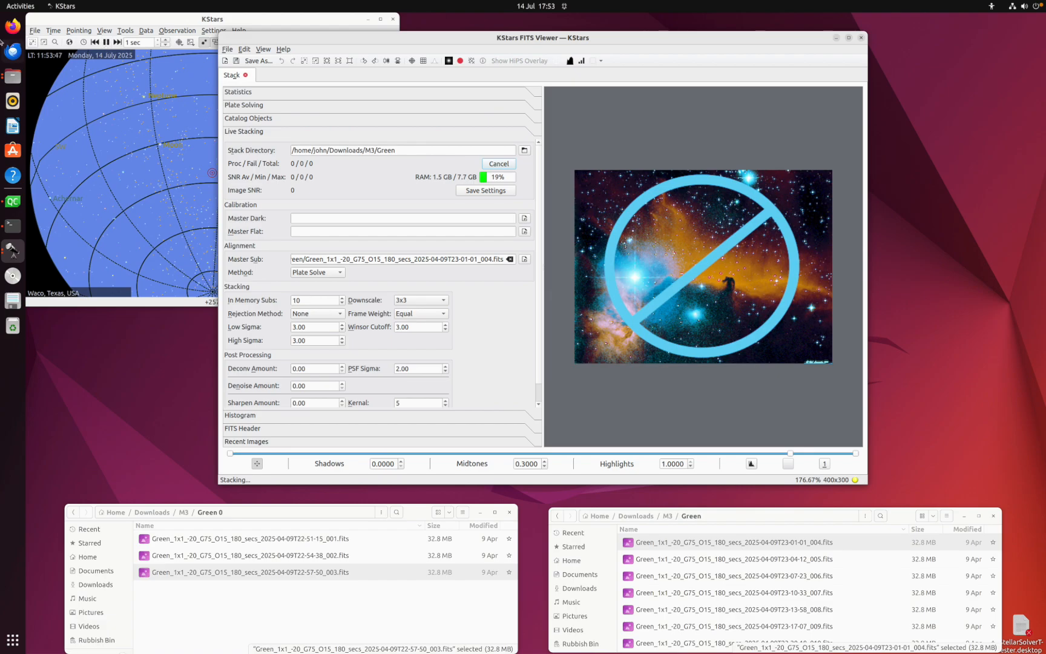
Step: Open a second live stack in the same FITS Viewer window, check the M3 Green stack and return to the new one
{"action": "left_click", "coordinate": [34, 31]}
{"action": "left_click", "coordinate": [40, 52]}
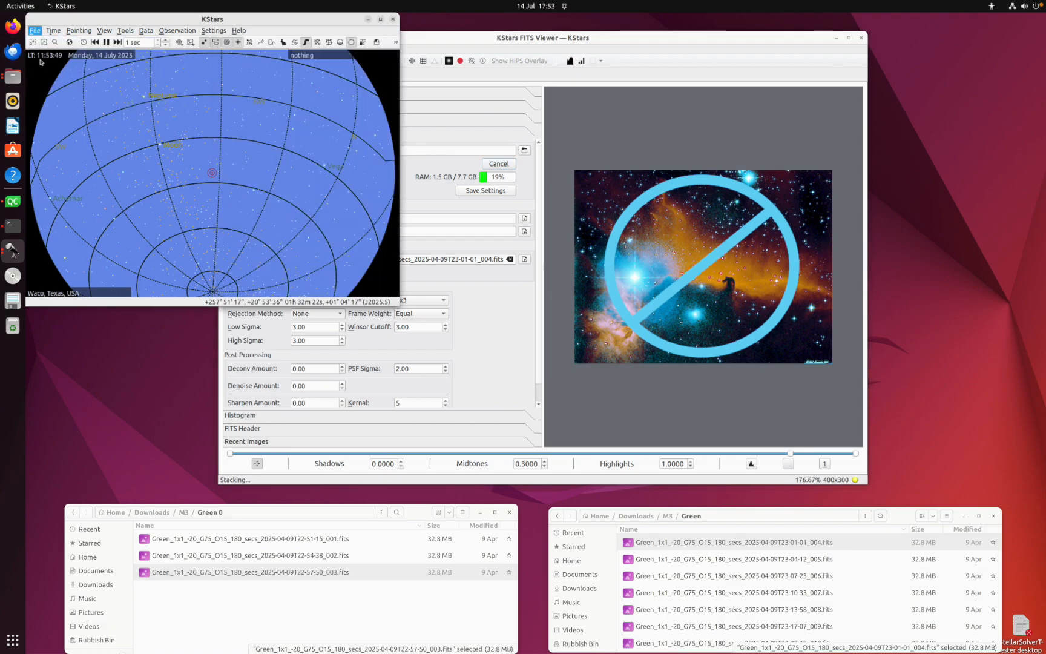
{"action": "left_click", "coordinate": [413, 36]}
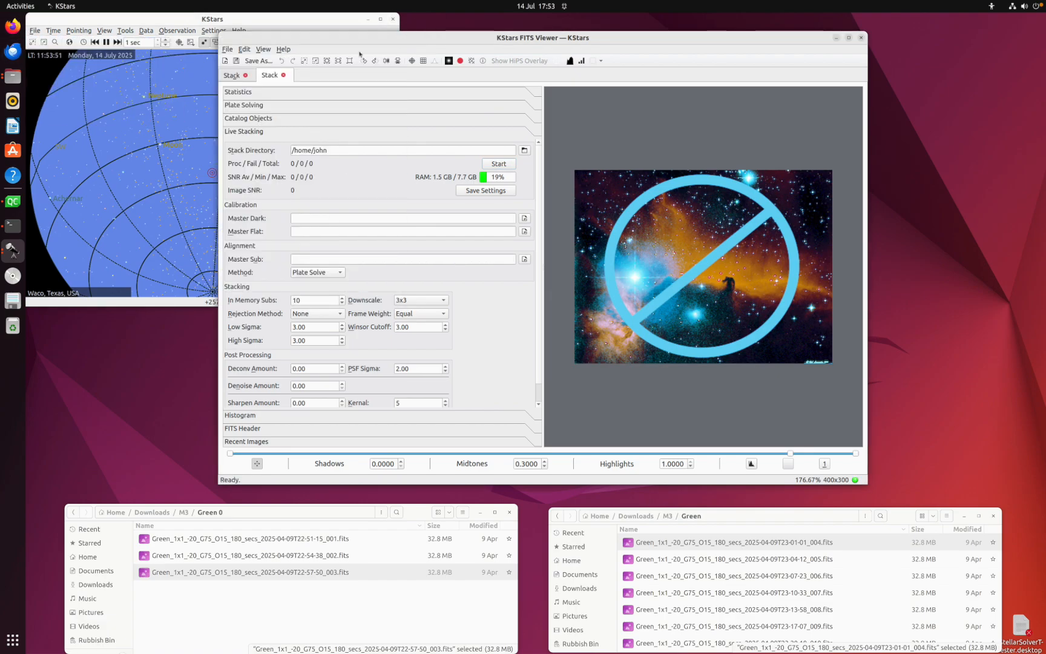
{"action": "left_click", "coordinate": [233, 75]}
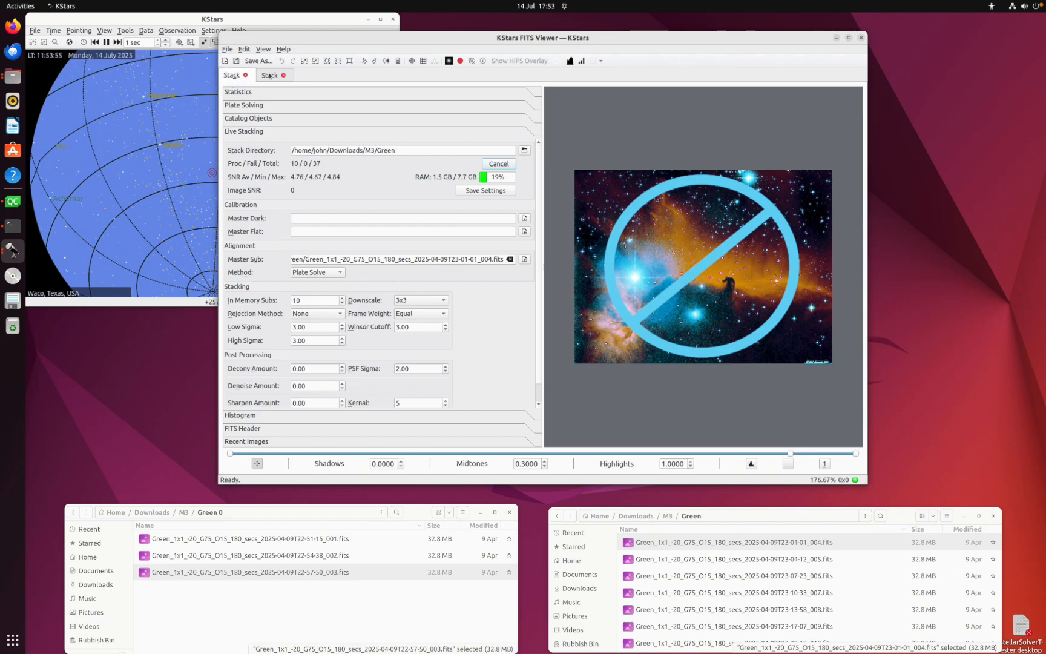
{"action": "left_click", "coordinate": [269, 75]}
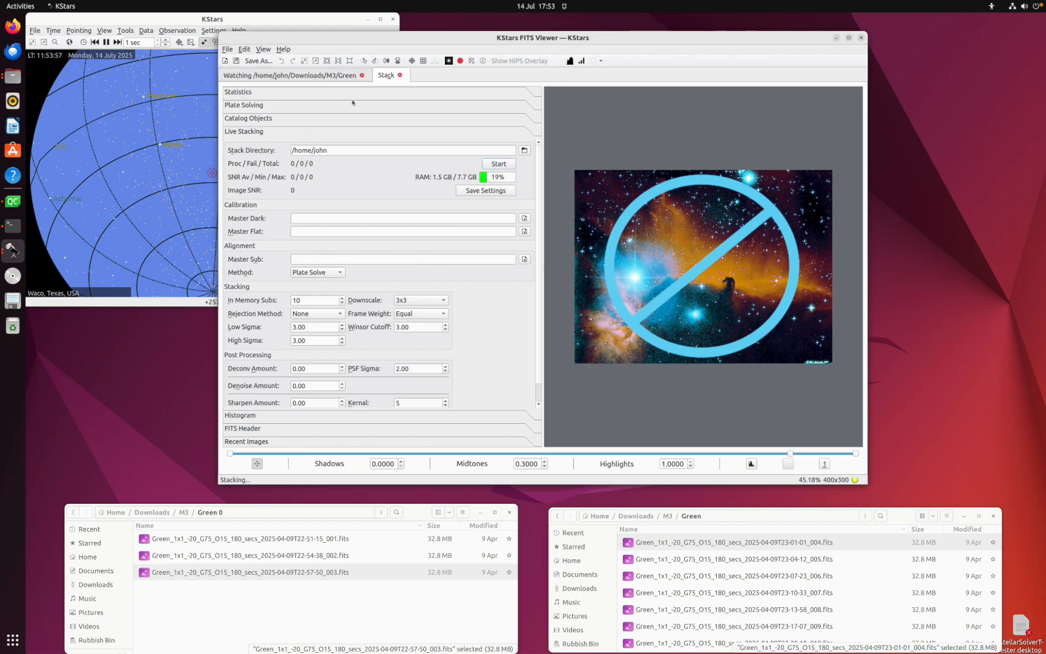
Step: Set the second stack's directory to the Downloads/NGC5033/Red folder
{"action": "left_click", "coordinate": [525, 151]}
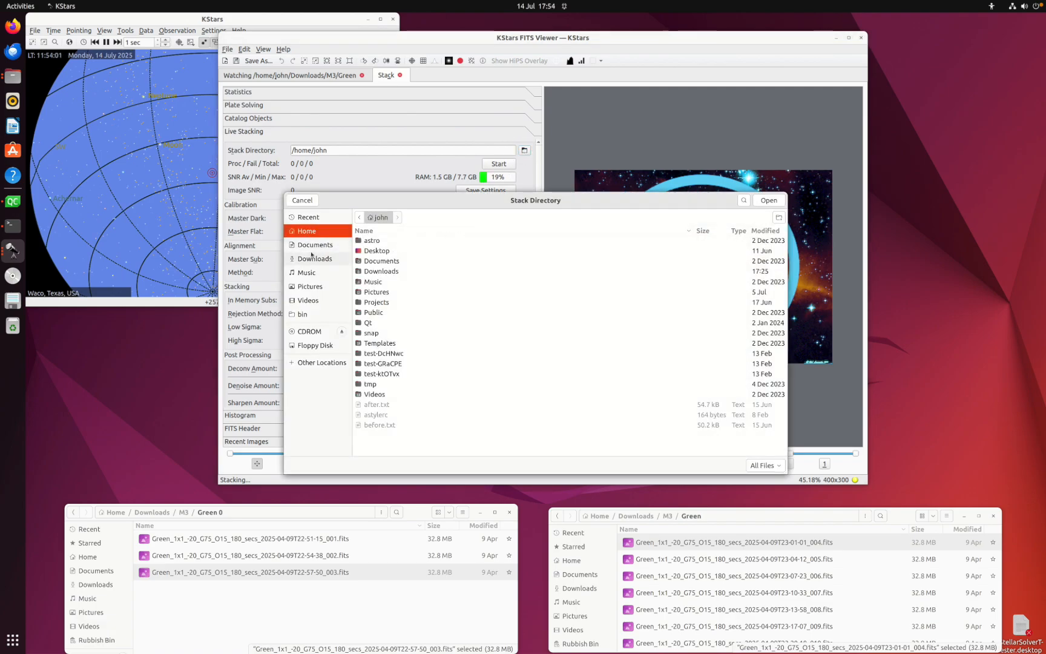
{"action": "left_click", "coordinate": [314, 261]}
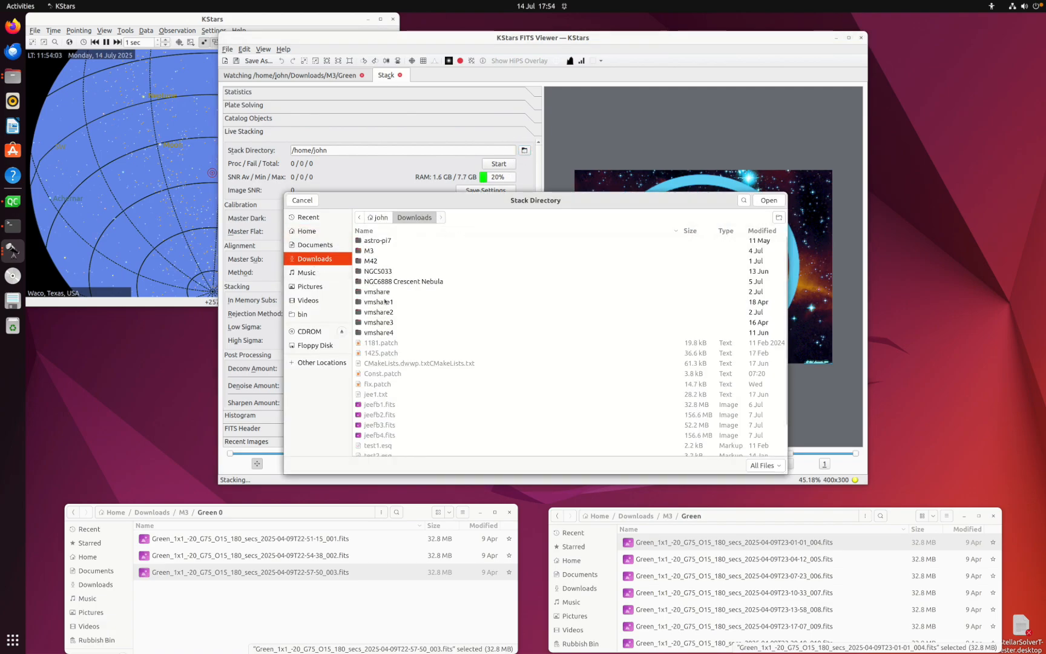
{"action": "double_click", "coordinate": [382, 272]}
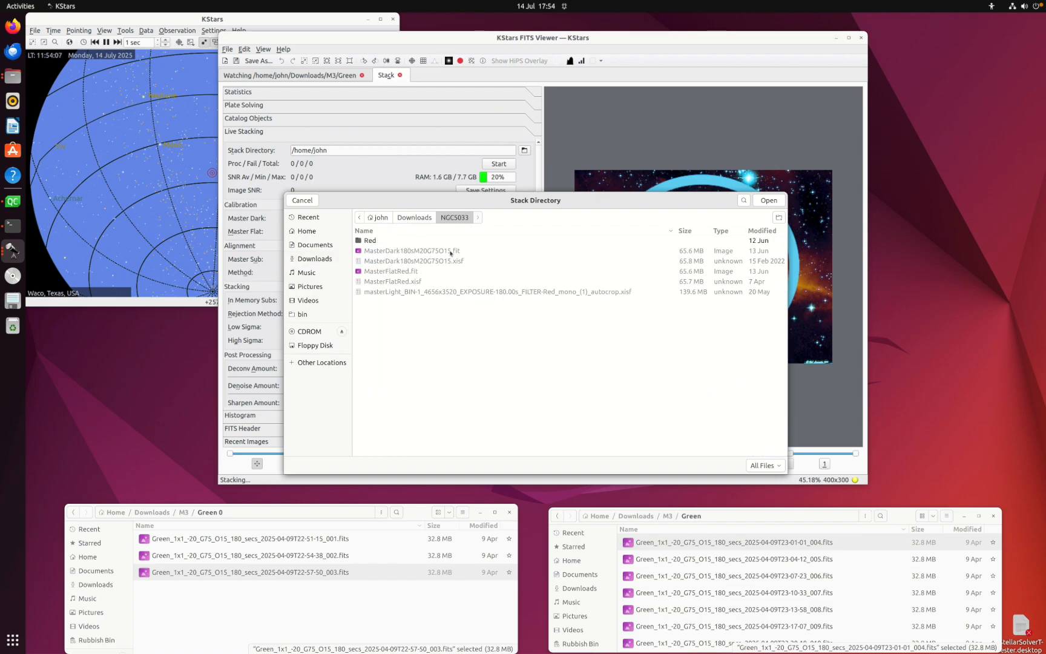
{"action": "double_click", "coordinate": [375, 241]}
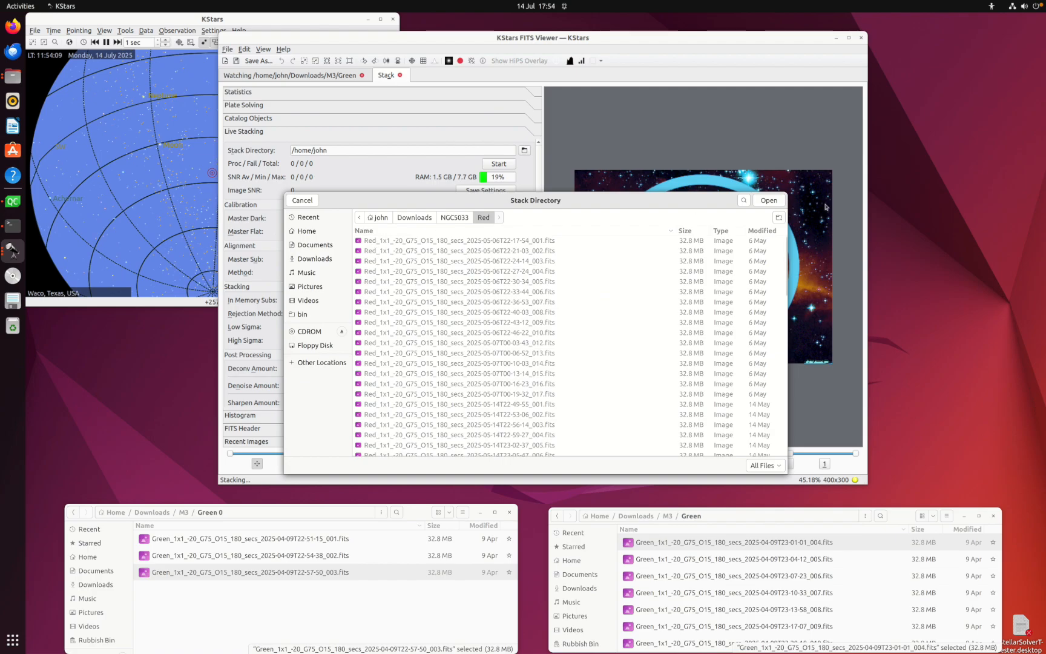
{"action": "left_click", "coordinate": [768, 199]}
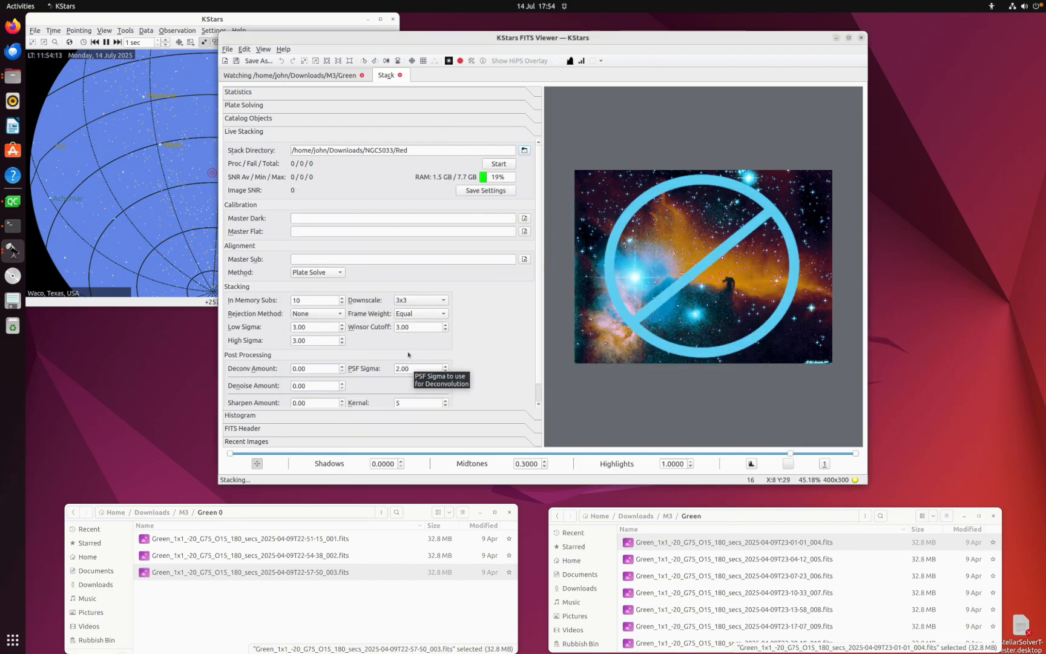
Step: Stack the NGC5033 Red subs with 4x4 downscale and compare the result with the M3 Green stack
{"action": "left_click", "coordinate": [409, 301]}
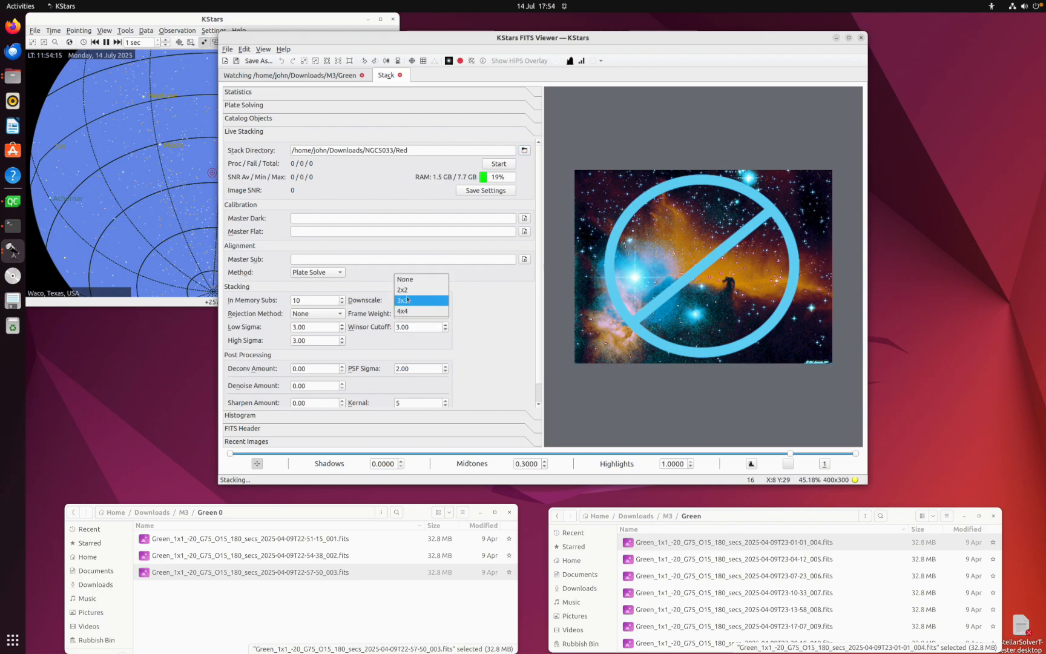
{"action": "left_click", "coordinate": [409, 312]}
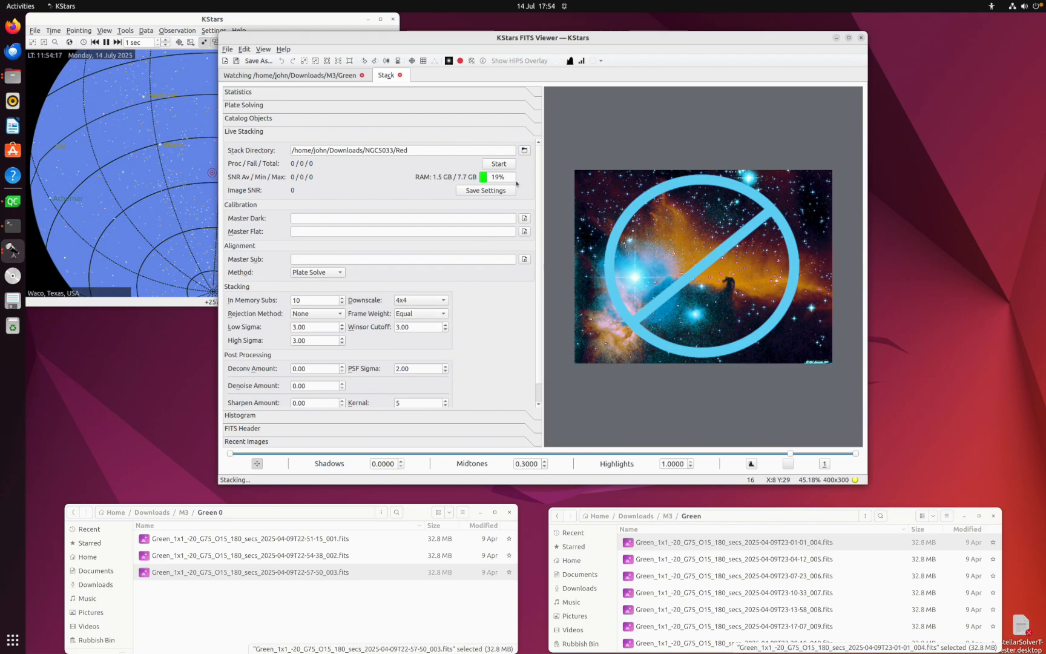
{"action": "left_click", "coordinate": [499, 165]}
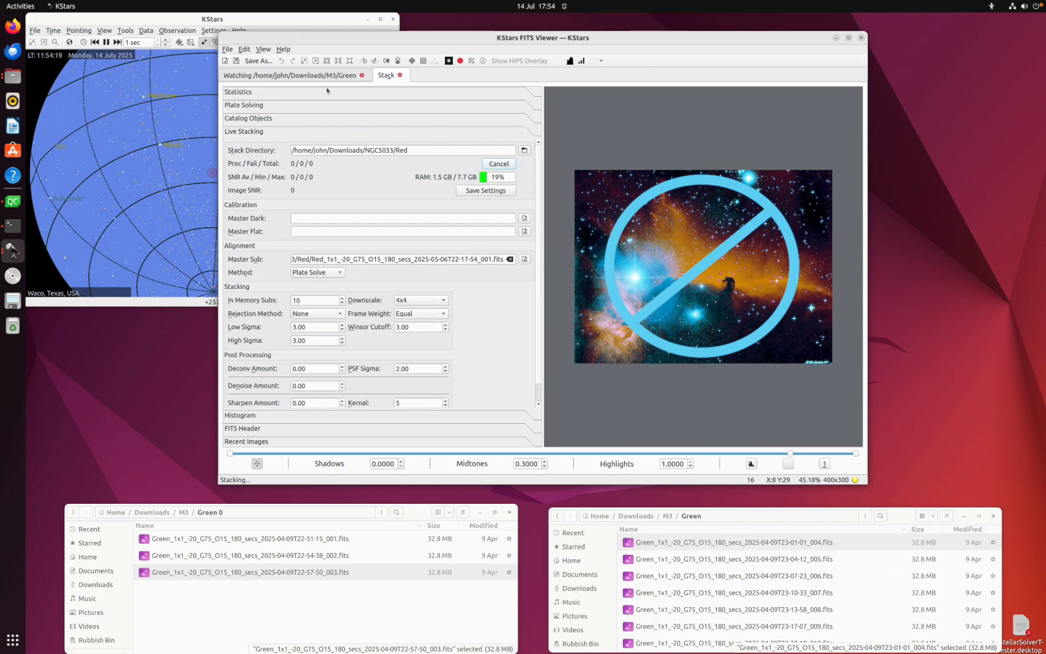
{"action": "left_click", "coordinate": [305, 74]}
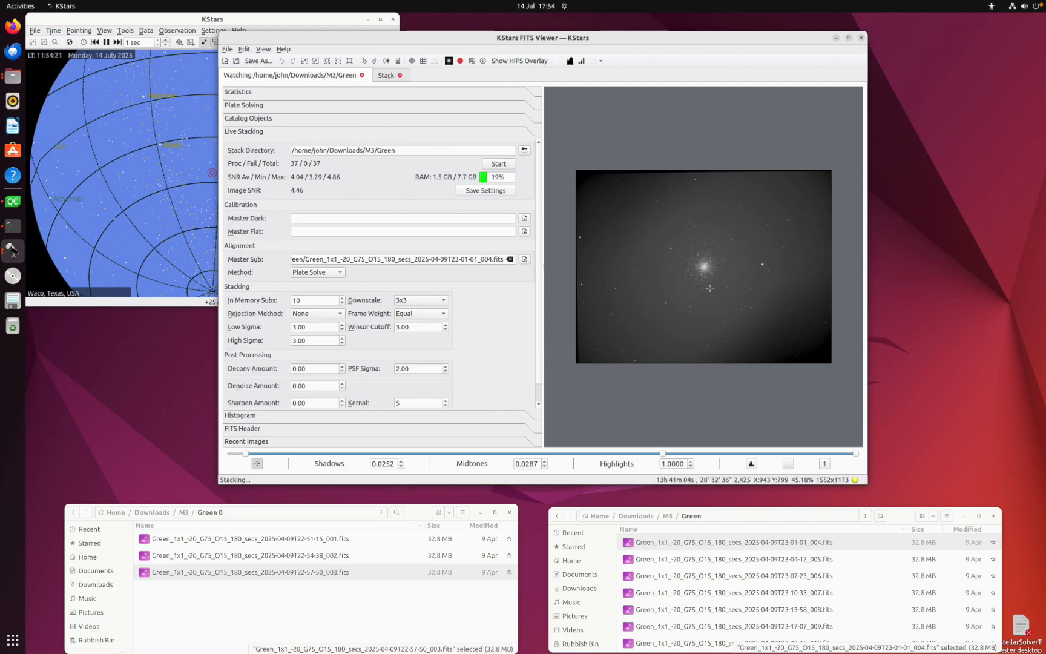
{"action": "left_click", "coordinate": [387, 76]}
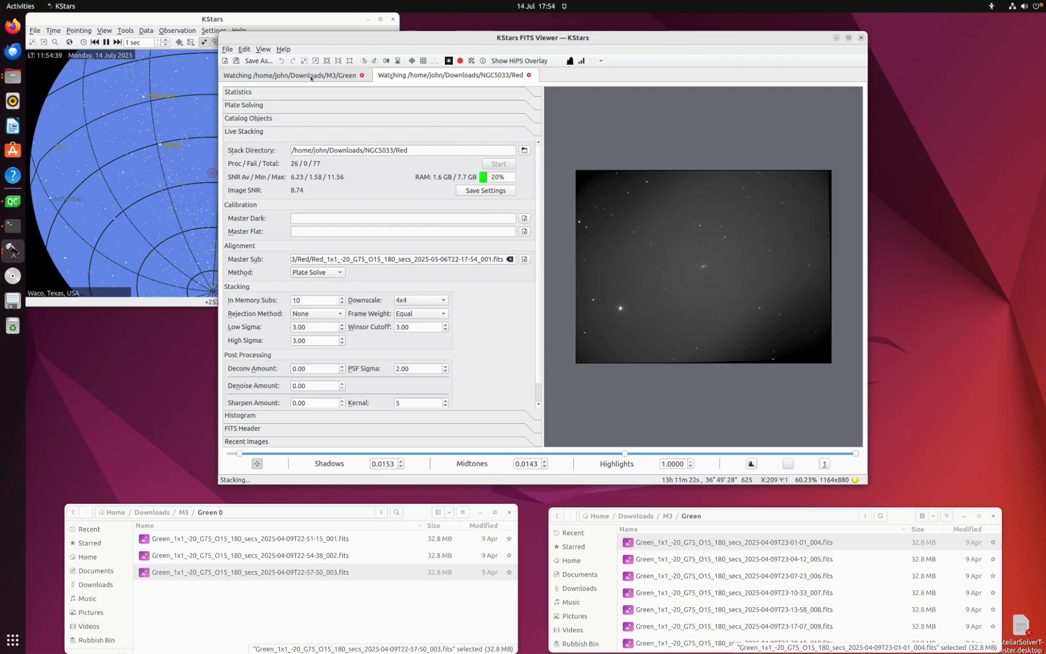
{"action": "left_click", "coordinate": [311, 78]}
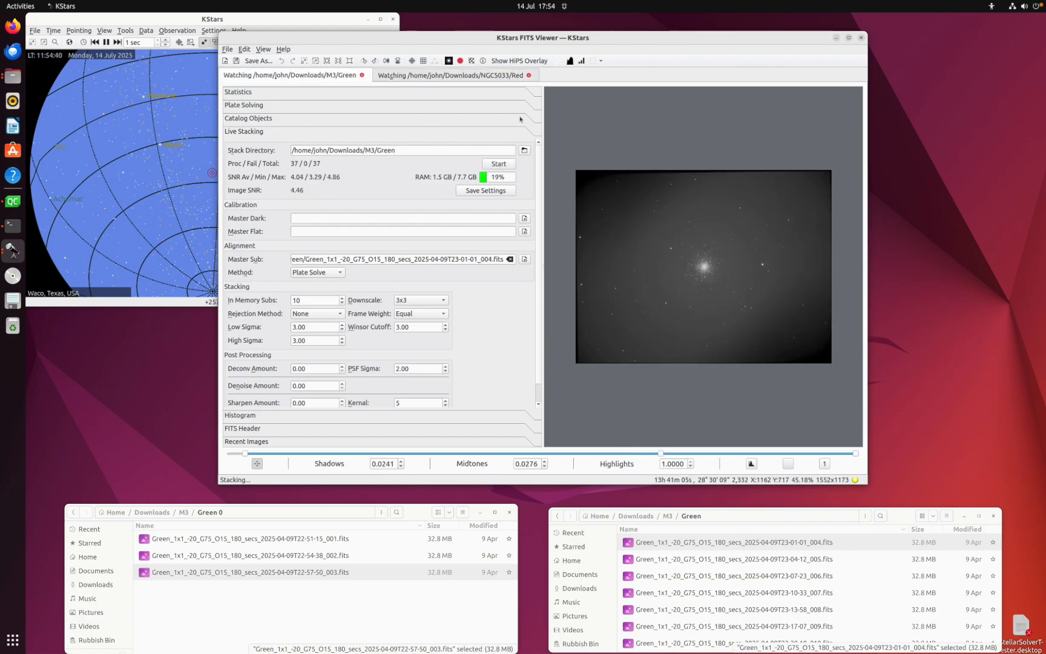
{"action": "left_click", "coordinate": [445, 76]}
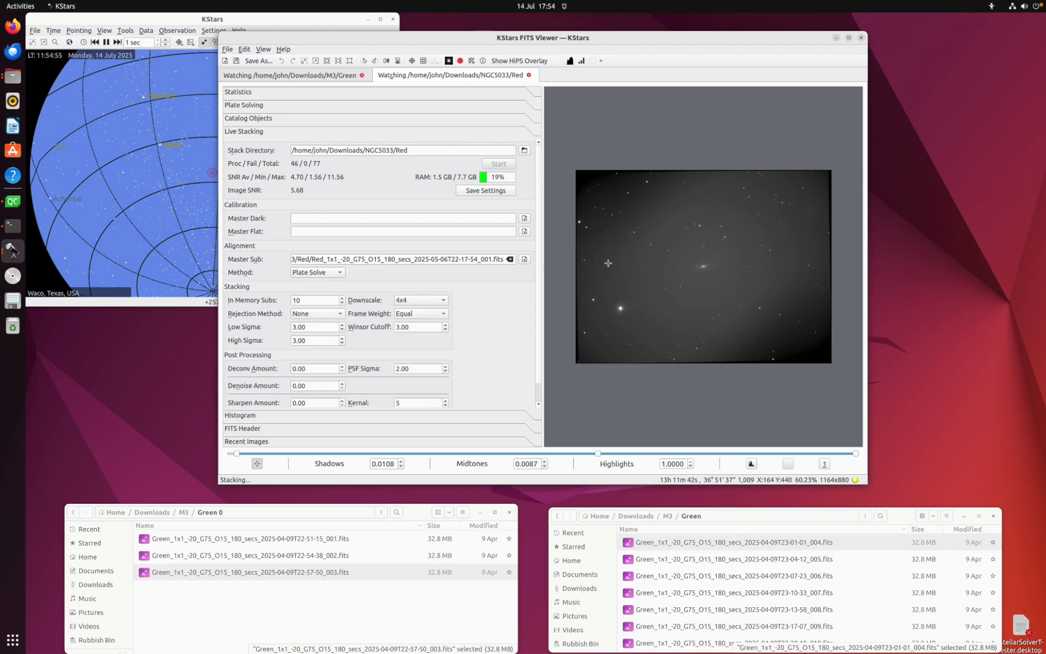
Step: Open Ekos, review the single window options in the FITS settings, then cancel the settings and close Ekos
{"action": "left_click", "coordinate": [60, 19]}
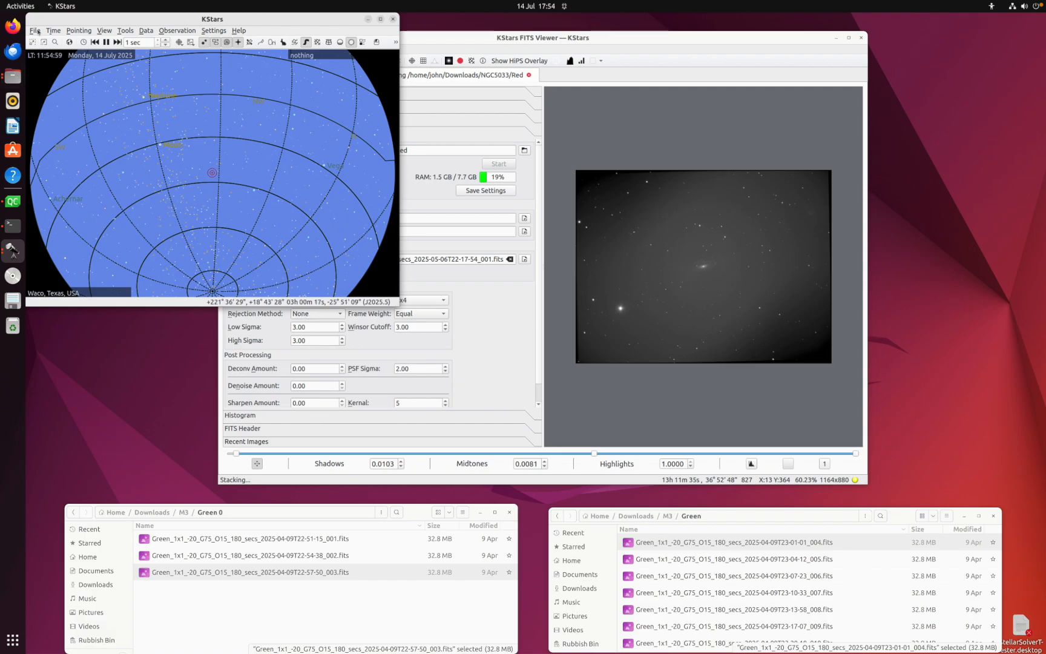
{"action": "left_click", "coordinate": [36, 32]}
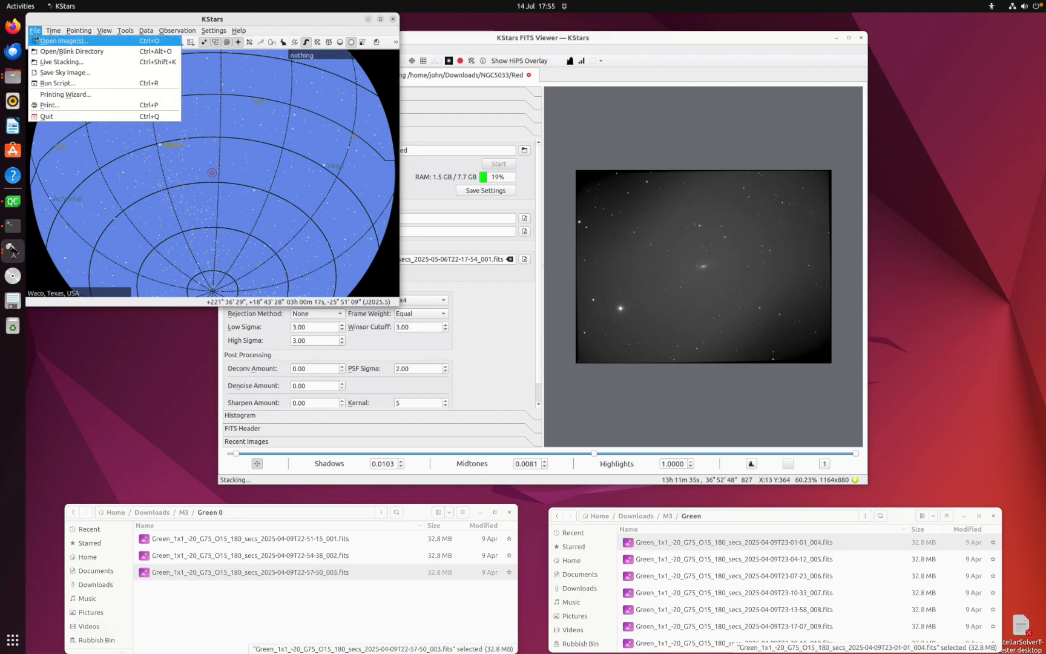
{"action": "left_click", "coordinate": [379, 41]}
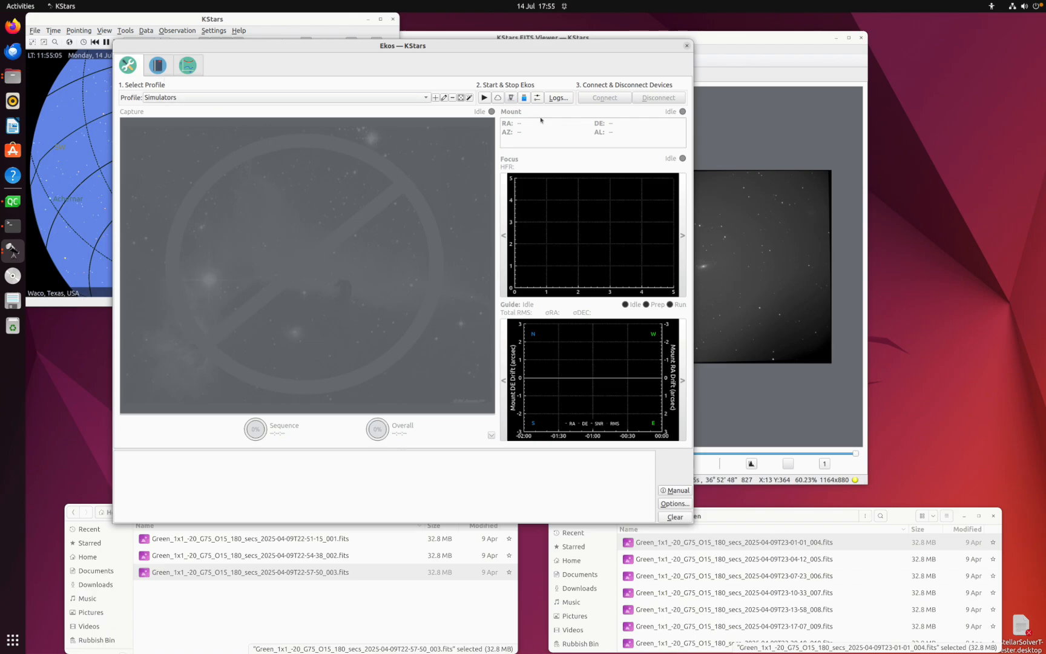
{"action": "left_click", "coordinate": [674, 503]}
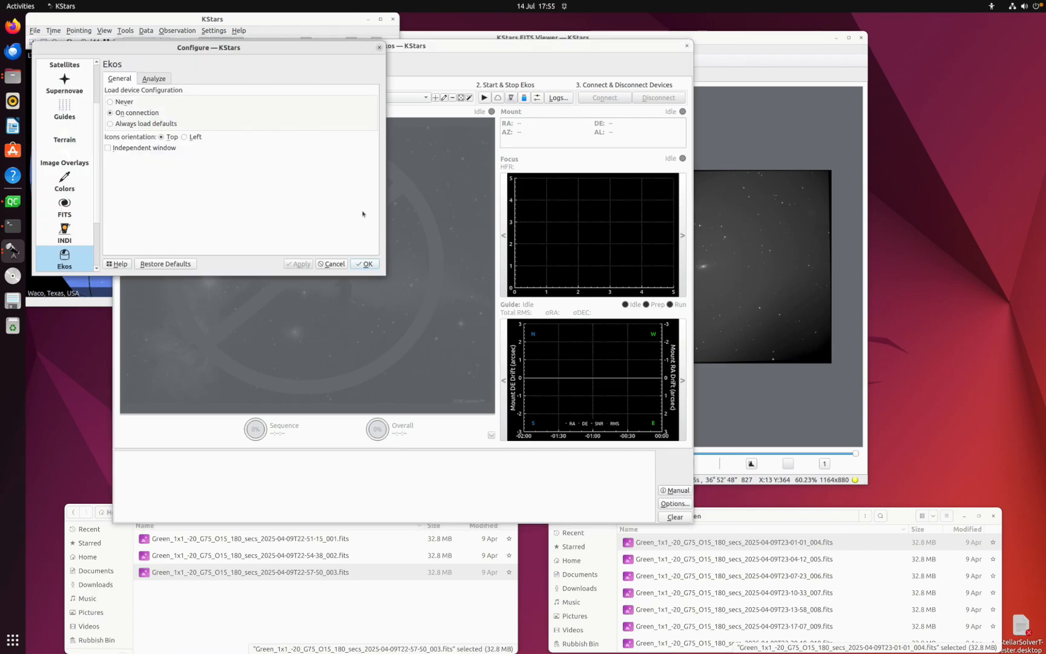
{"action": "left_click", "coordinate": [64, 207]}
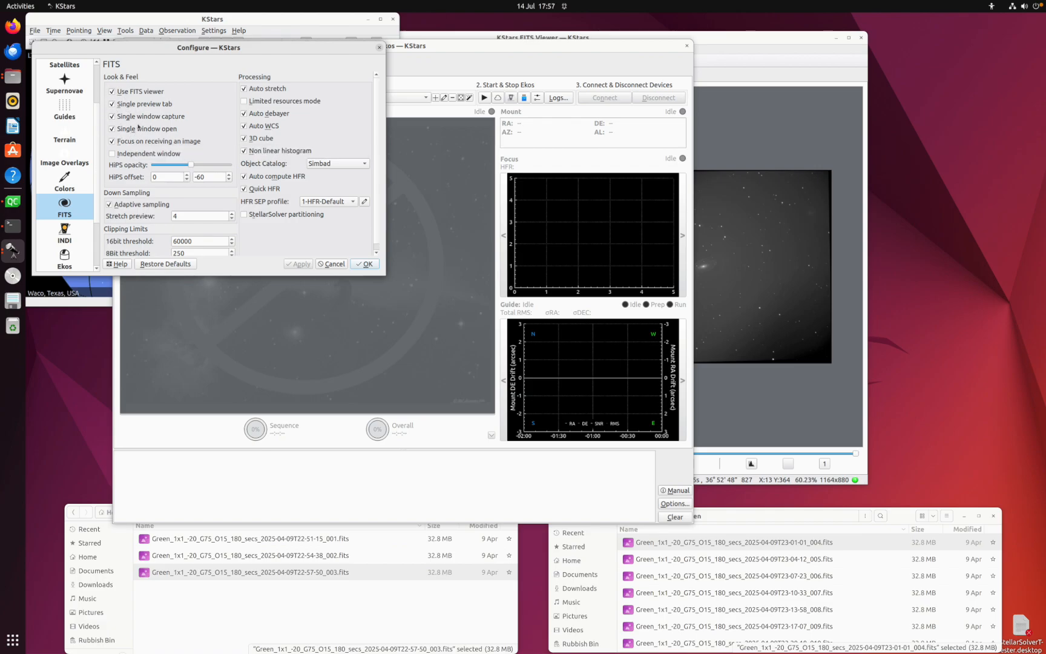
{"action": "left_click", "coordinate": [334, 264]}
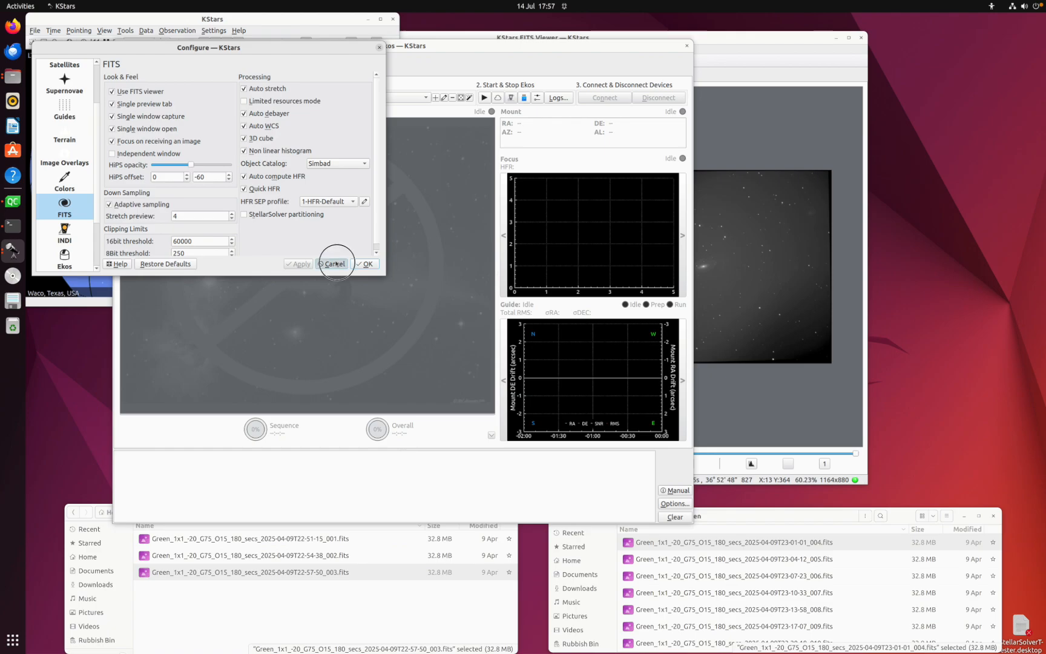
{"action": "left_click", "coordinate": [688, 46]}
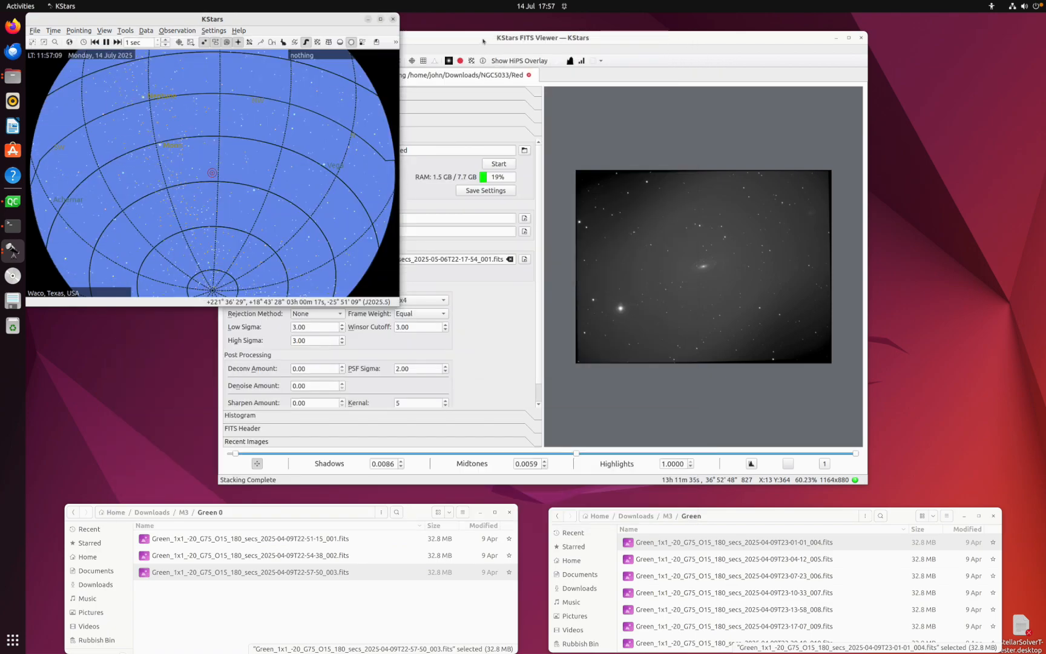
Step: Return to the NGC5033 Red stack, review its plate solving options and the solver align profiles editor, then close the editor
{"action": "left_click", "coordinate": [403, 81]}
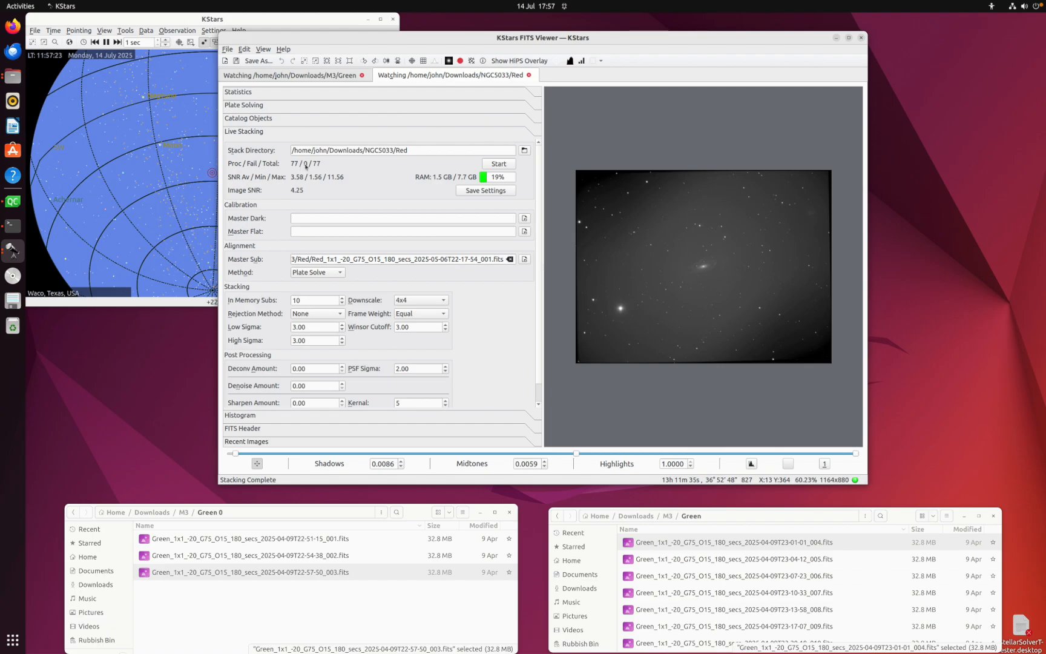
{"action": "left_click", "coordinate": [261, 105]}
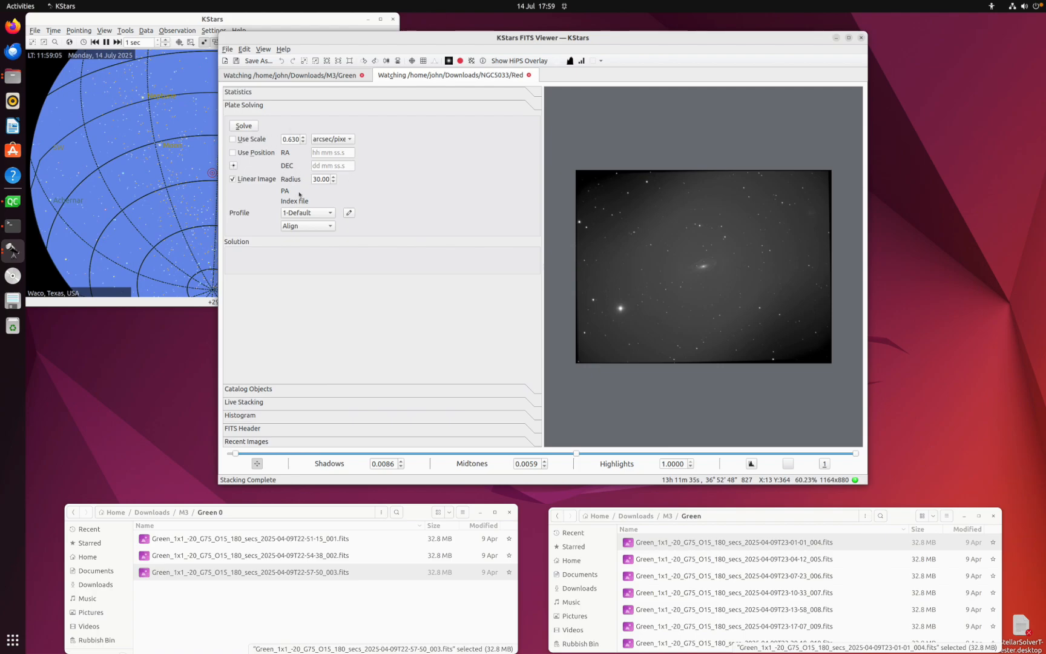
{"action": "left_click", "coordinate": [348, 212]}
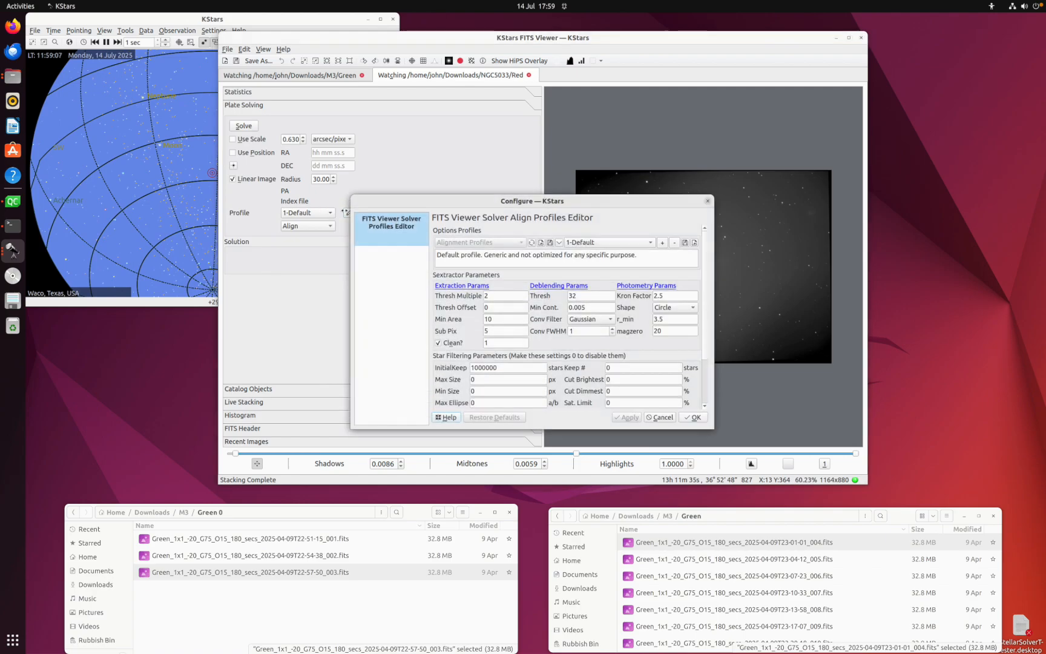
{"action": "left_click_drag", "start_coordinate": [467, 194], "coordinate": [467, 144]}
{"action": "left_click_drag", "start_coordinate": [349, 266], "coordinate": [299, 267]}
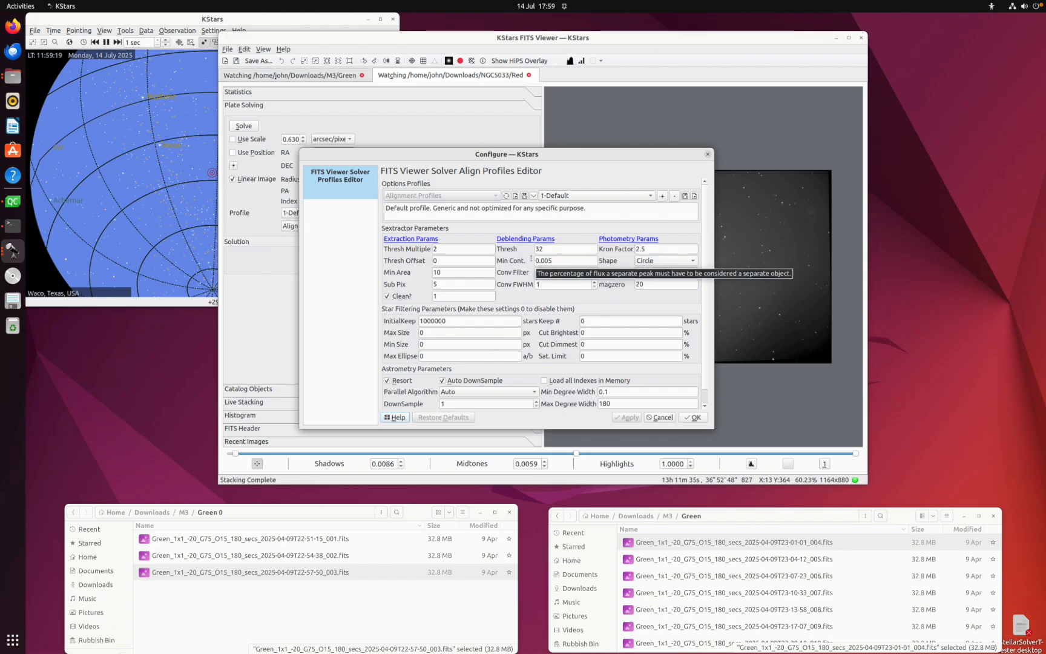
{"action": "left_click", "coordinate": [708, 155]}
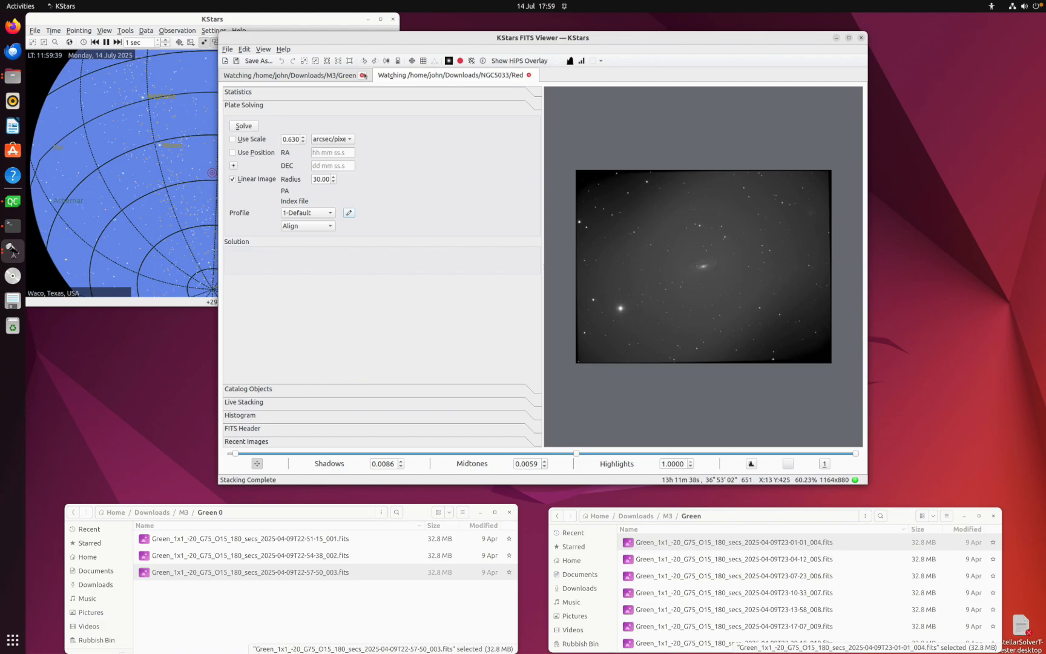
Step: Go back to the M3 Green stack, enlarge its image and review the deconvolution, denoise and PSF sigma post-processing options
{"action": "left_click", "coordinate": [356, 75]}
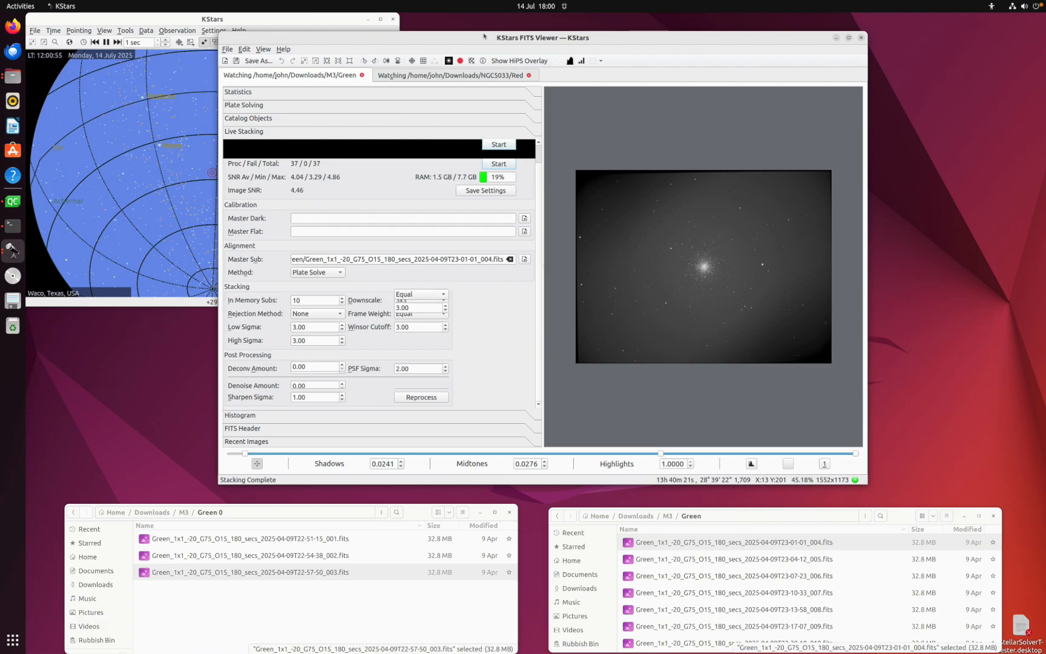
{"action": "left_click_drag", "start_coordinate": [482, 32], "coordinate": [478, 16]}
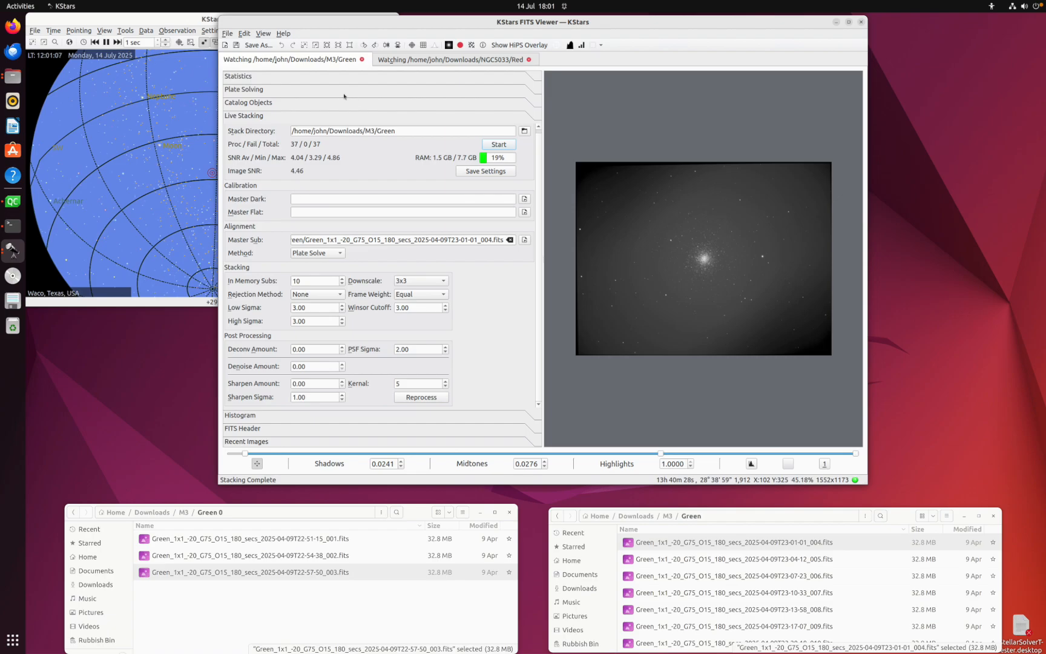
{"action": "left_click", "coordinate": [304, 45]}
{"action": "left_click", "coordinate": [304, 45]}
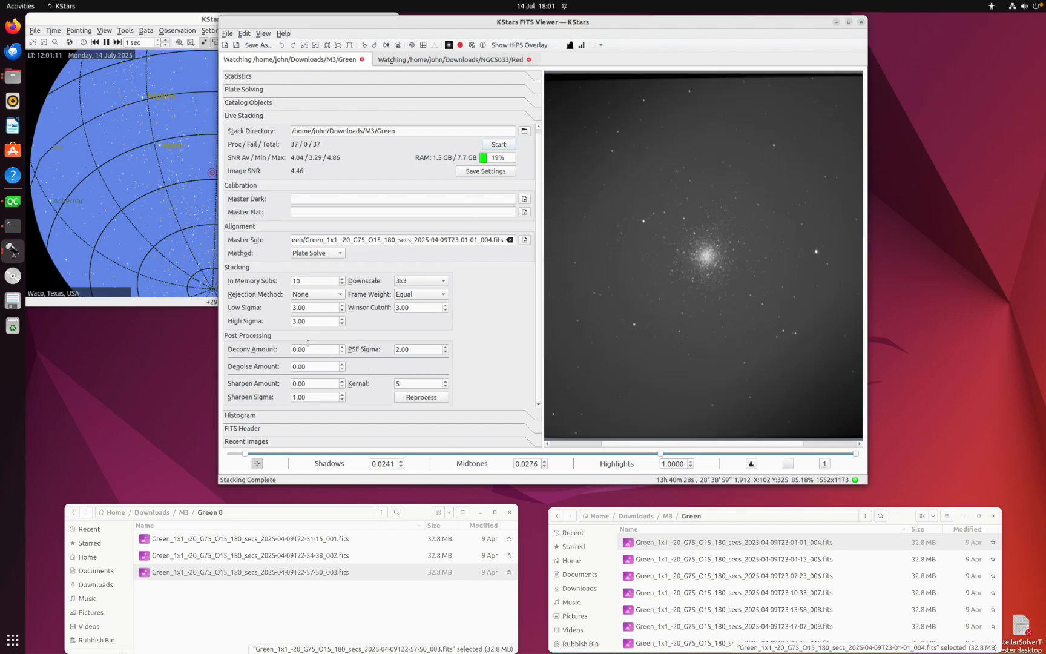
{"action": "mouse_move", "coordinate": [308, 343]}
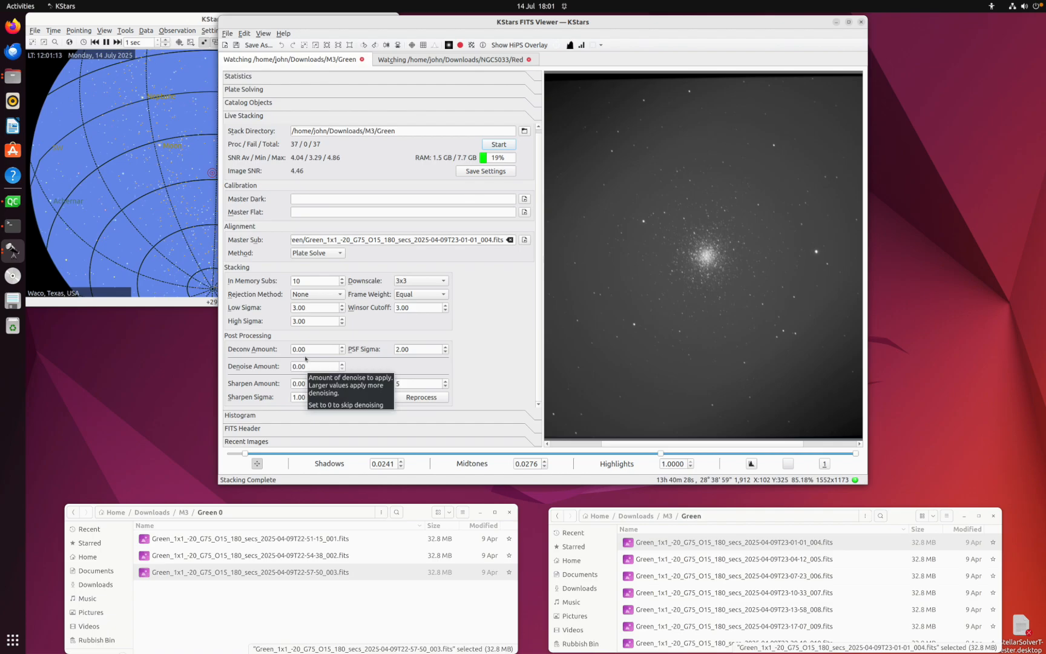
{"action": "mouse_move", "coordinate": [301, 380]}
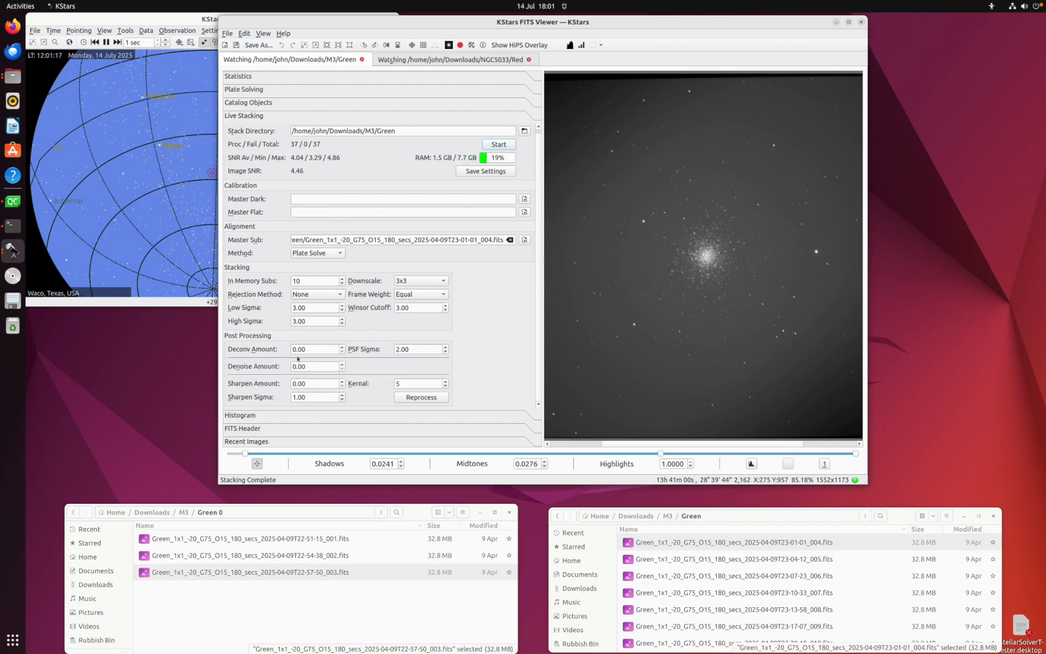
{"action": "mouse_move", "coordinate": [401, 343]}
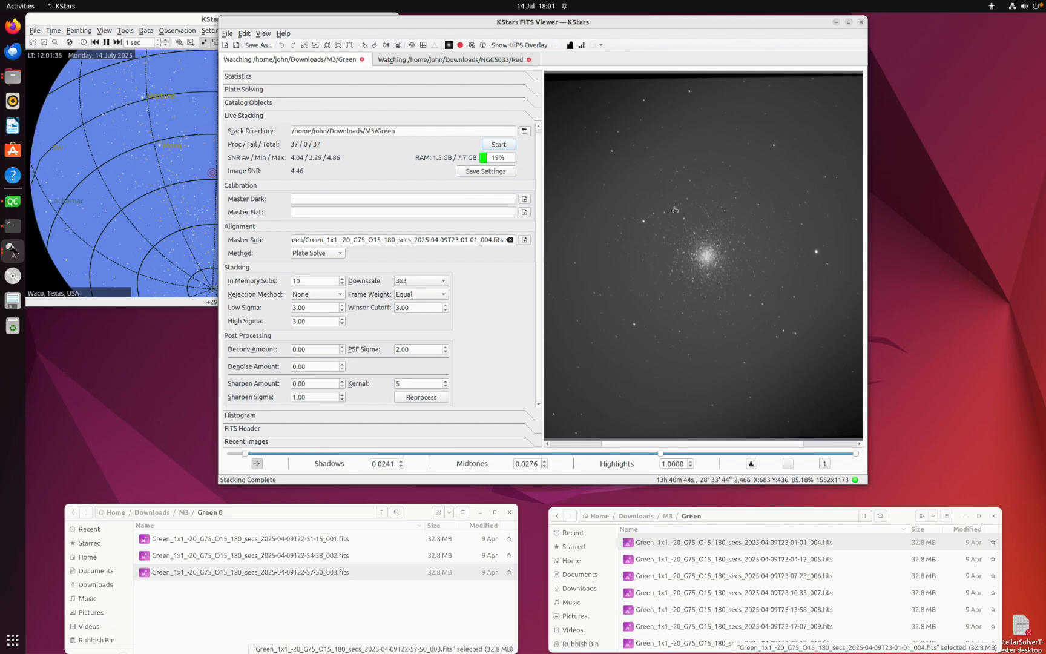
Step: Set the M3 Green stack's deconvolution amount to 1.00, reprocess it and inspect the stars in the cluster up close
{"action": "left_click", "coordinate": [304, 346]}
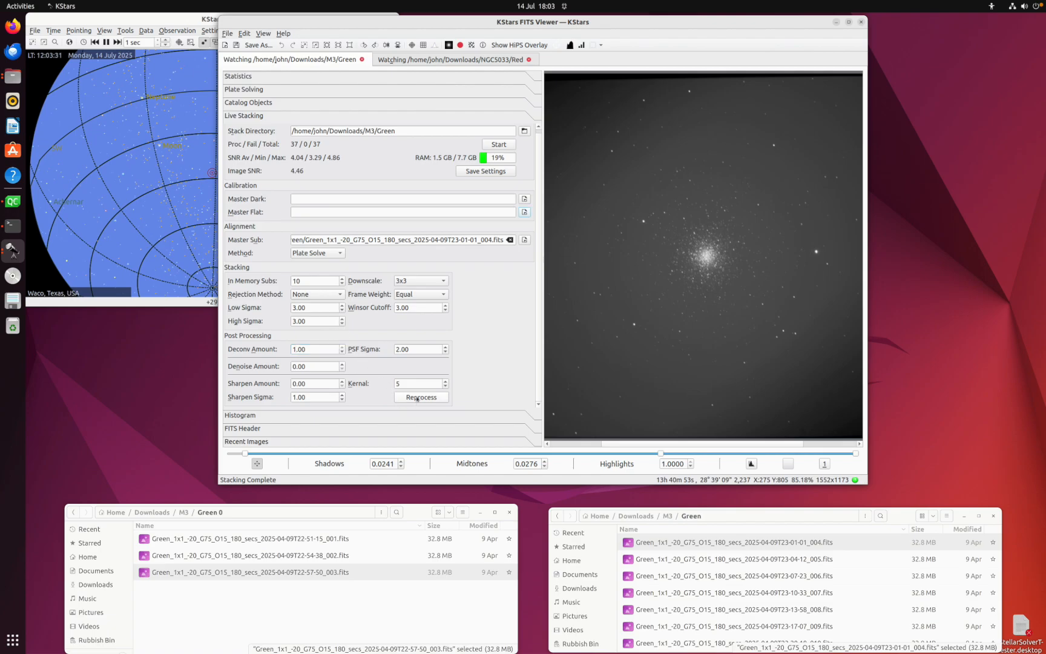
{"action": "left_click", "coordinate": [417, 398]}
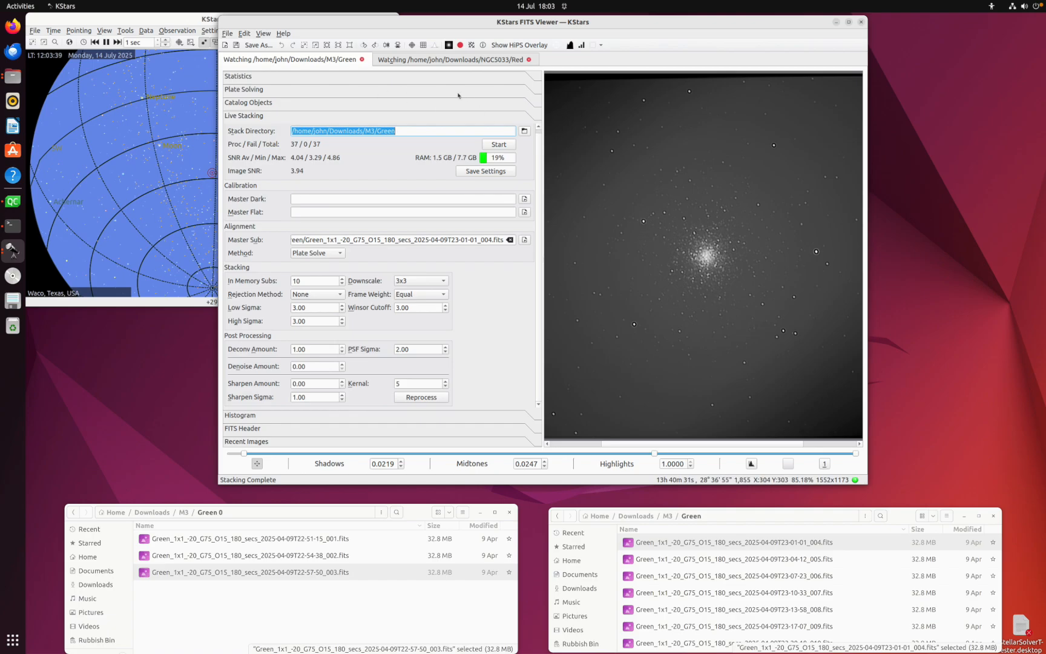
{"action": "left_click", "coordinate": [304, 45]}
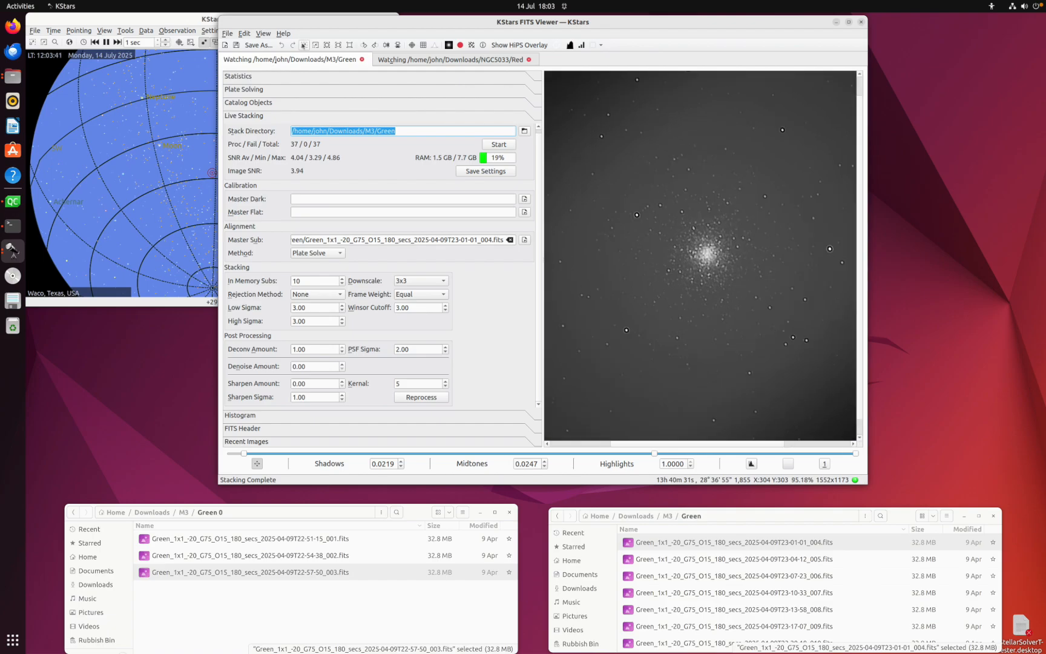
{"action": "left_click", "coordinate": [303, 45]}
{"action": "left_click", "coordinate": [304, 45]}
{"action": "left_click", "coordinate": [303, 45]}
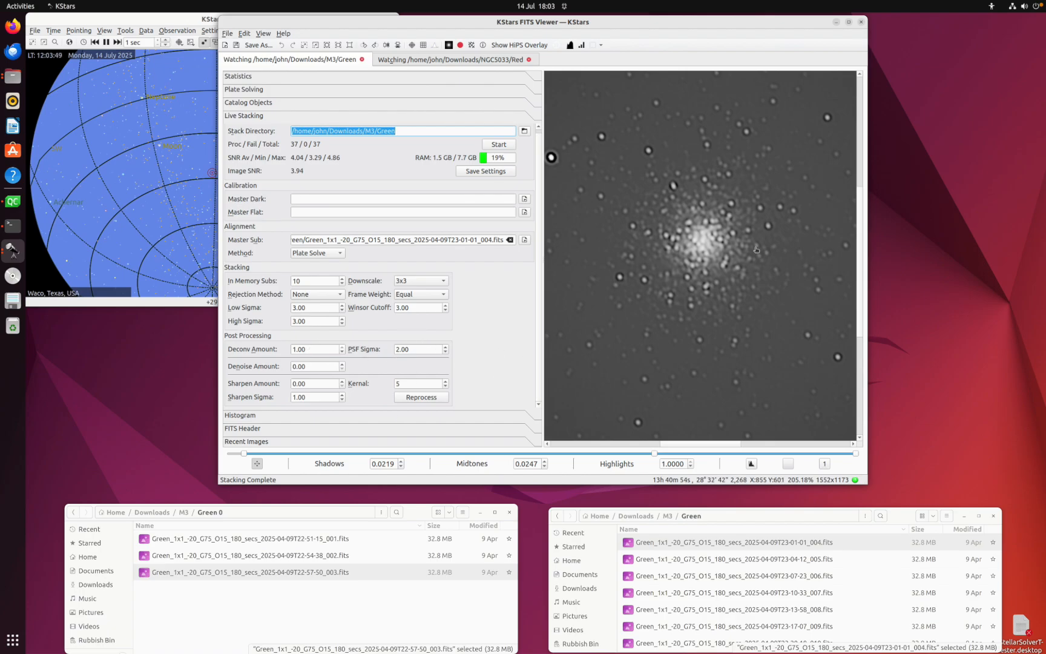
Step: Set the M3 Green stack's deconvolution amount to 0.20 and reprocess the image
{"action": "double_click", "coordinate": [313, 349]}
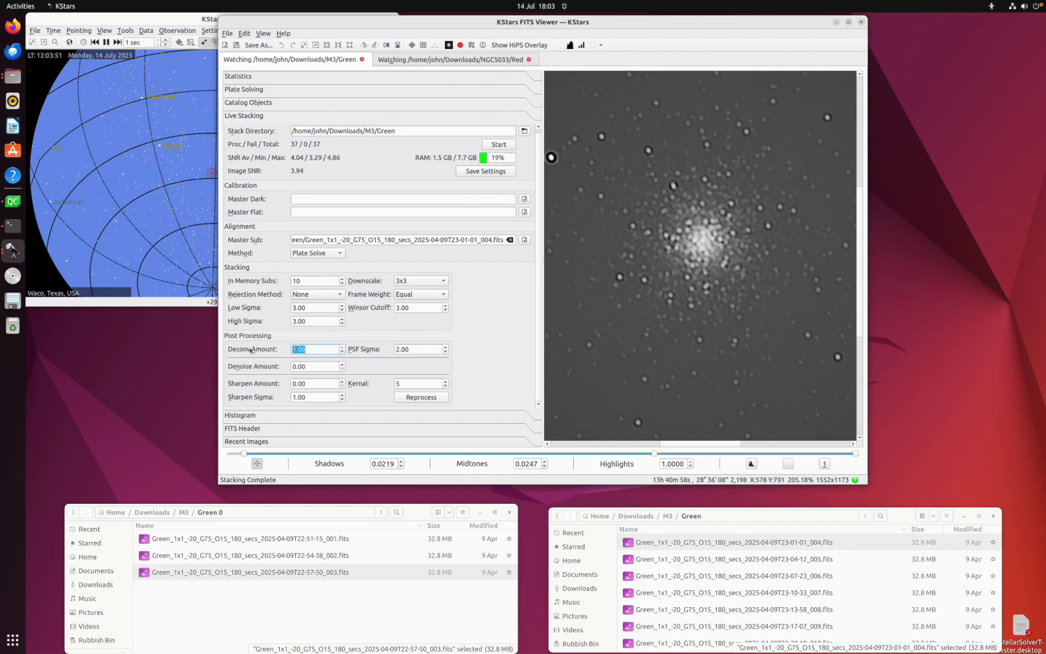
{"action": "key", "text": "BackSpace"}
{"action": "type", "text": ".2"}
{"action": "key", "text": "Tab"}
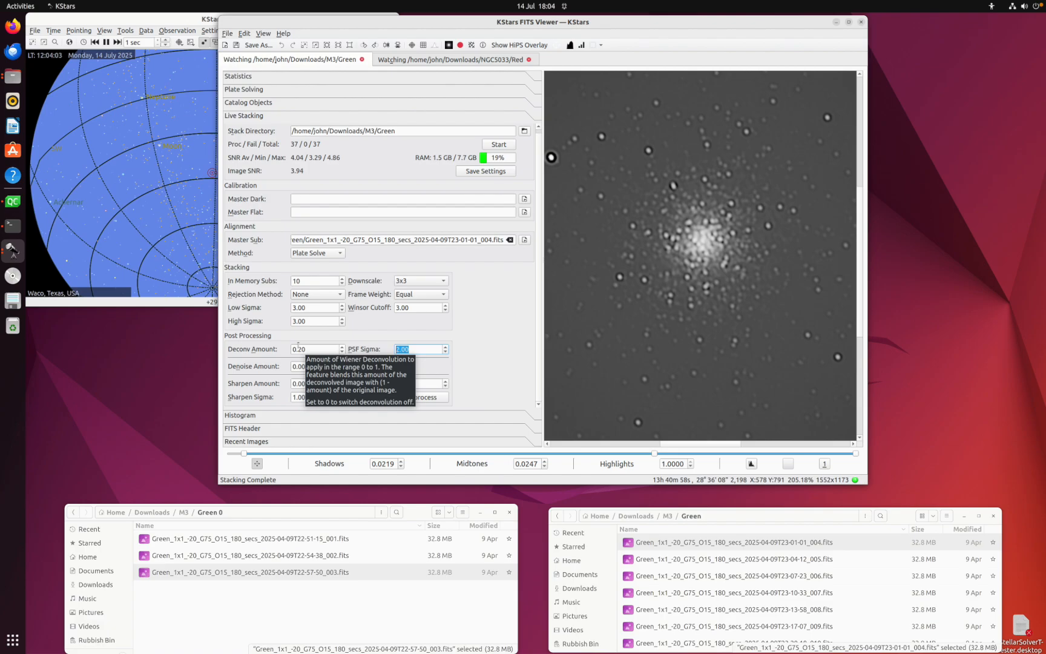
{"action": "left_click", "coordinate": [421, 397]}
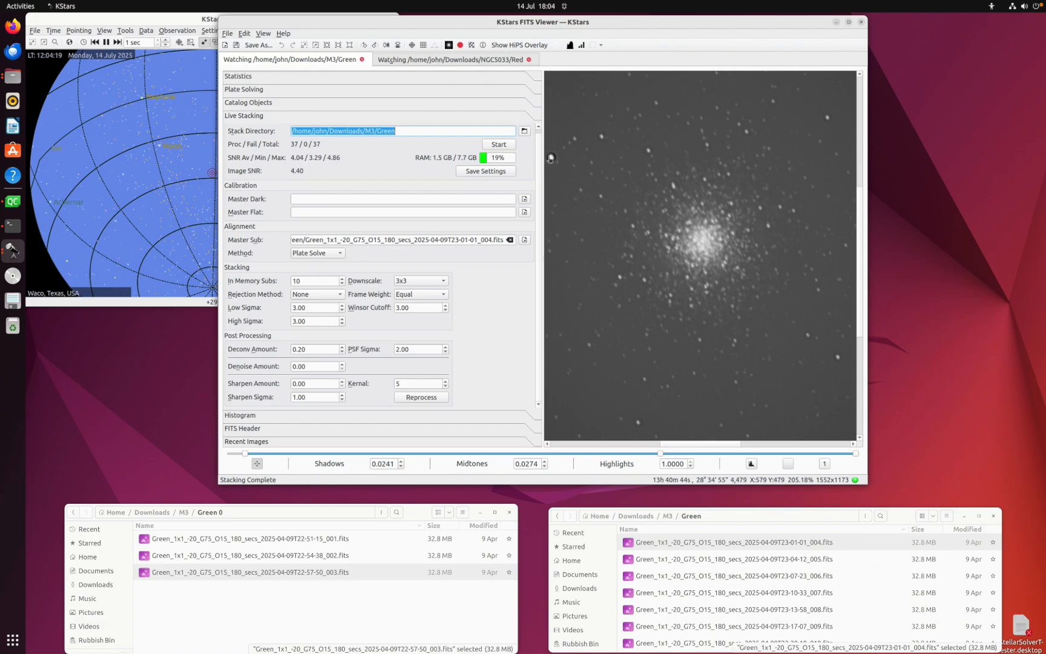
Step: Set the deconvolution amount to 0.00 and the denoise amount to 2.00, reprocess the M3 Green stack and inspect the background up close
{"action": "left_click", "coordinate": [302, 349]}
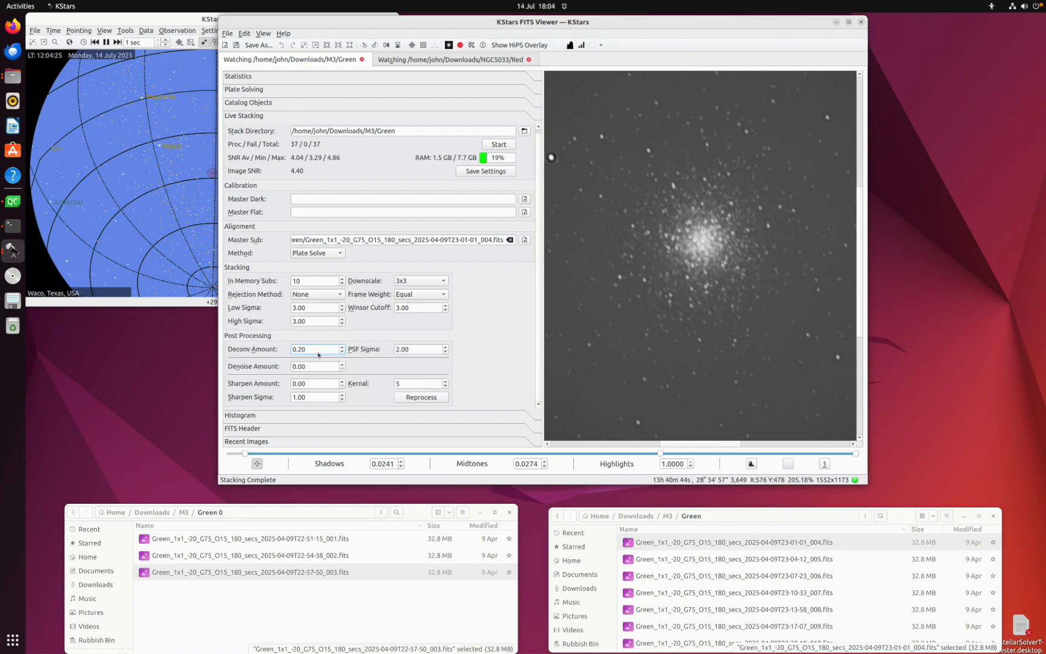
{"action": "key", "text": "BackSpace"}
{"action": "key", "text": "Tab"}
{"action": "left_click", "coordinate": [293, 365]}
{"action": "key", "text": "Delete"}
{"action": "type", "text": "2"}
{"action": "key", "text": "Tab"}
{"action": "left_click_drag", "start_coordinate": [699, 286], "coordinate": [784, 345]}
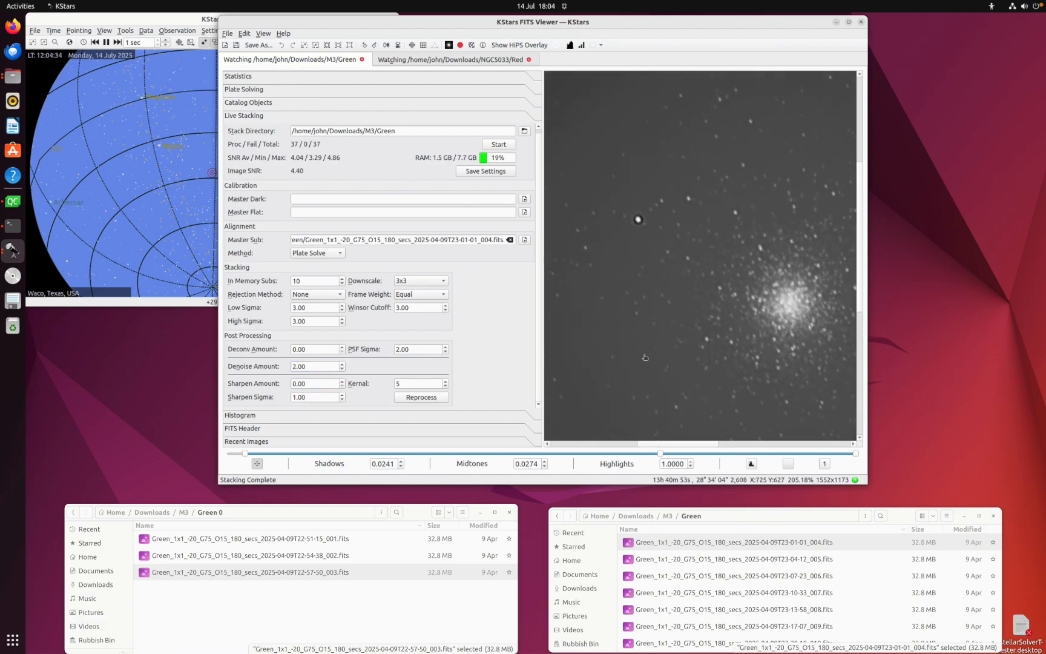
{"action": "left_click", "coordinate": [409, 398]}
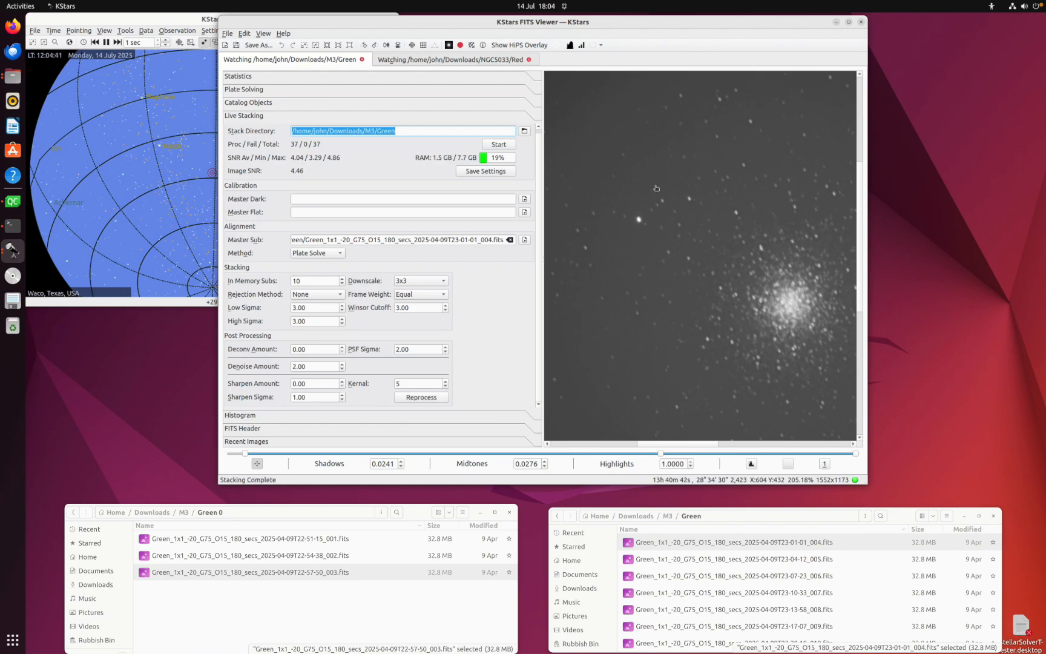
{"action": "left_click_drag", "start_coordinate": [660, 189], "coordinate": [783, 261]}
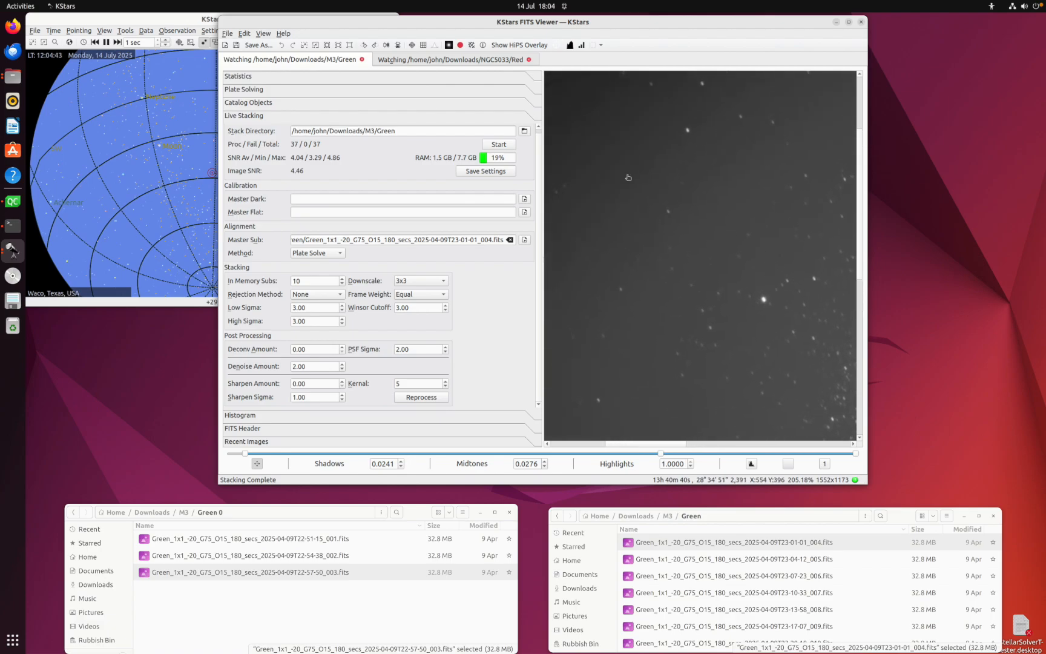
{"action": "left_click", "coordinate": [304, 46]}
{"action": "left_click", "coordinate": [304, 46]}
{"action": "left_click", "coordinate": [304, 46]}
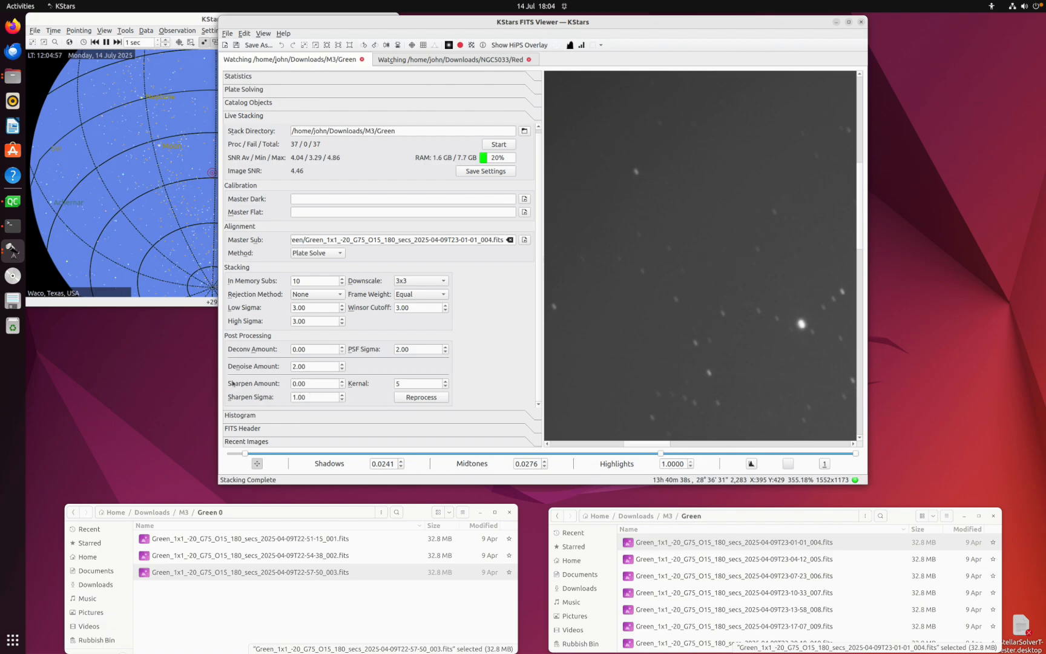
Step: Set the sharpen amount to 0.50 with a kernel of 7, reprocess the M3 Green stack and inspect the cluster core
{"action": "left_click", "coordinate": [302, 384]}
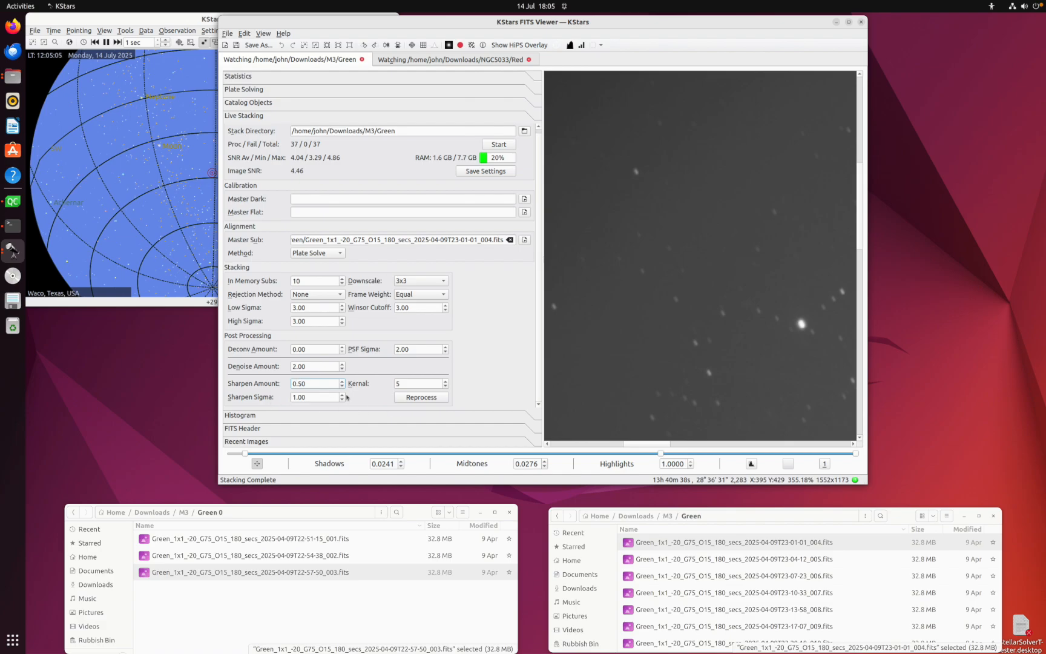
{"action": "left_click", "coordinate": [415, 382]}
{"action": "key", "text": "BackSpace"}
{"action": "type", "text": "7"}
{"action": "key", "text": "Tab"}
{"action": "left_click", "coordinate": [418, 398]}
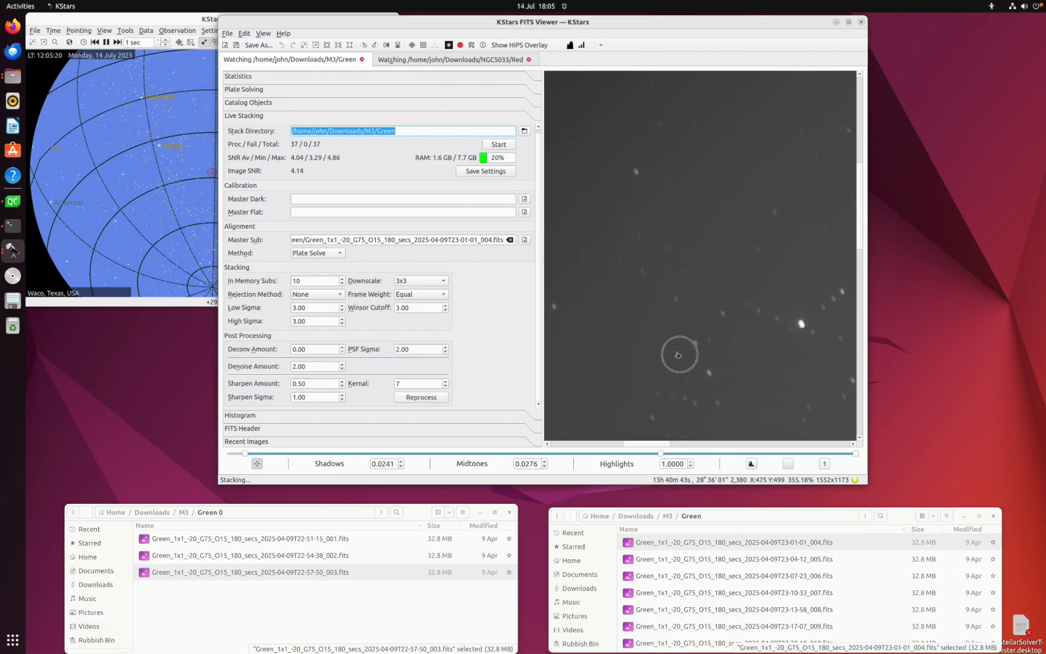
{"action": "left_click_drag", "start_coordinate": [699, 286], "coordinate": [536, 191]}
{"action": "left_click_drag", "start_coordinate": [691, 256], "coordinate": [640, 240]}
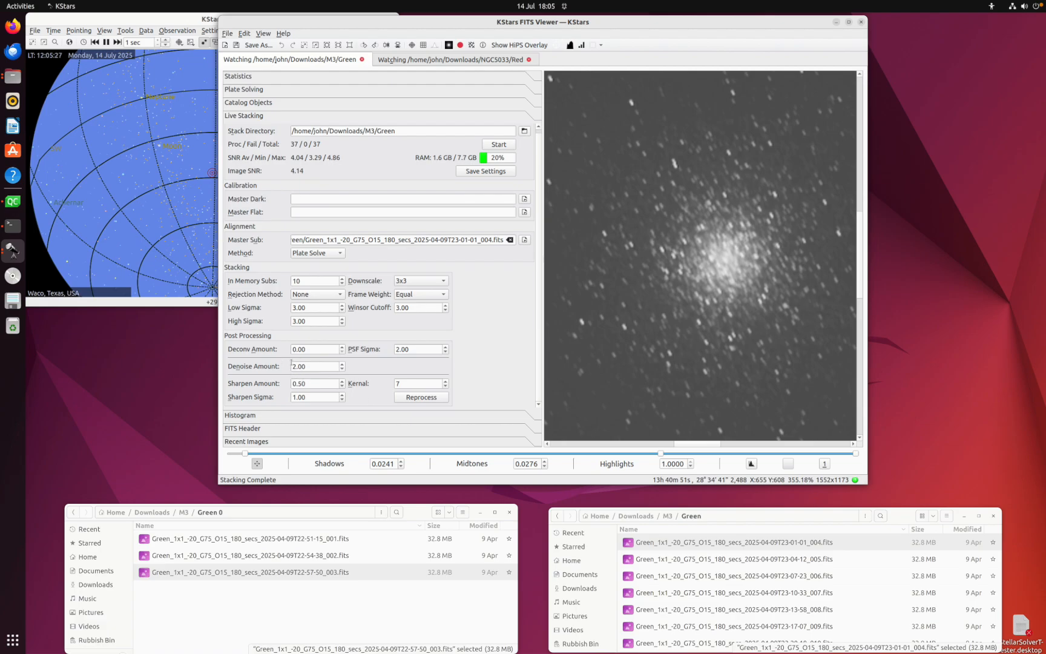
Step: Reset the denoise and sharpen amounts to 0.00 and reprocess the M3 Green stack
{"action": "key", "text": "BackSpace"}
{"action": "type", "text": "0"}
{"action": "key", "text": "Tab"}
{"action": "type", "text": "0"}
{"action": "key", "text": "Tab"}
{"action": "left_click", "coordinate": [412, 397]}
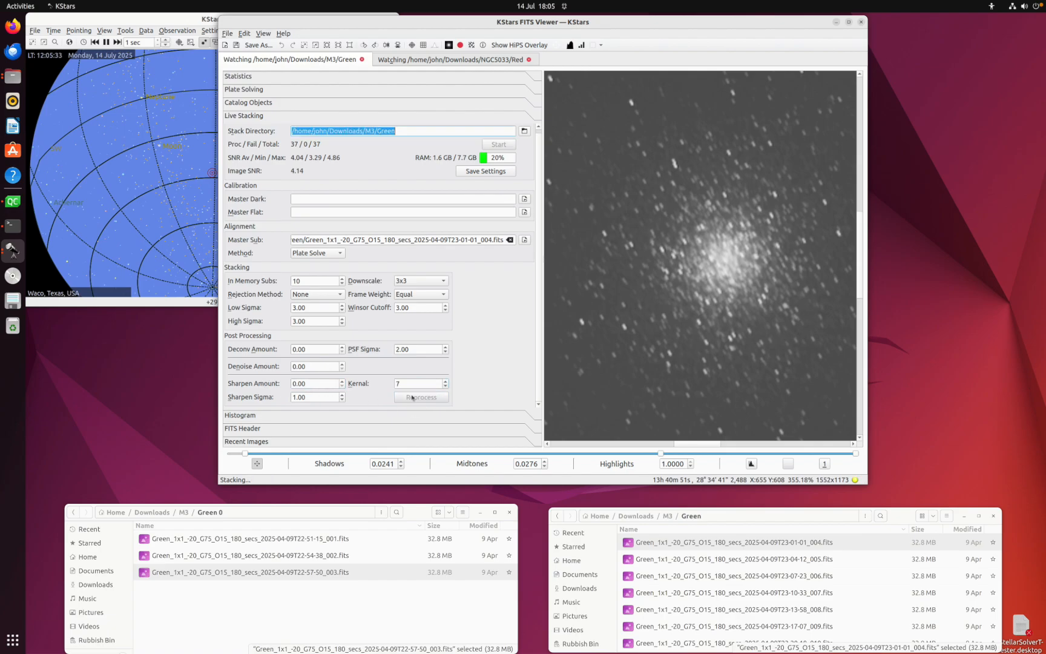